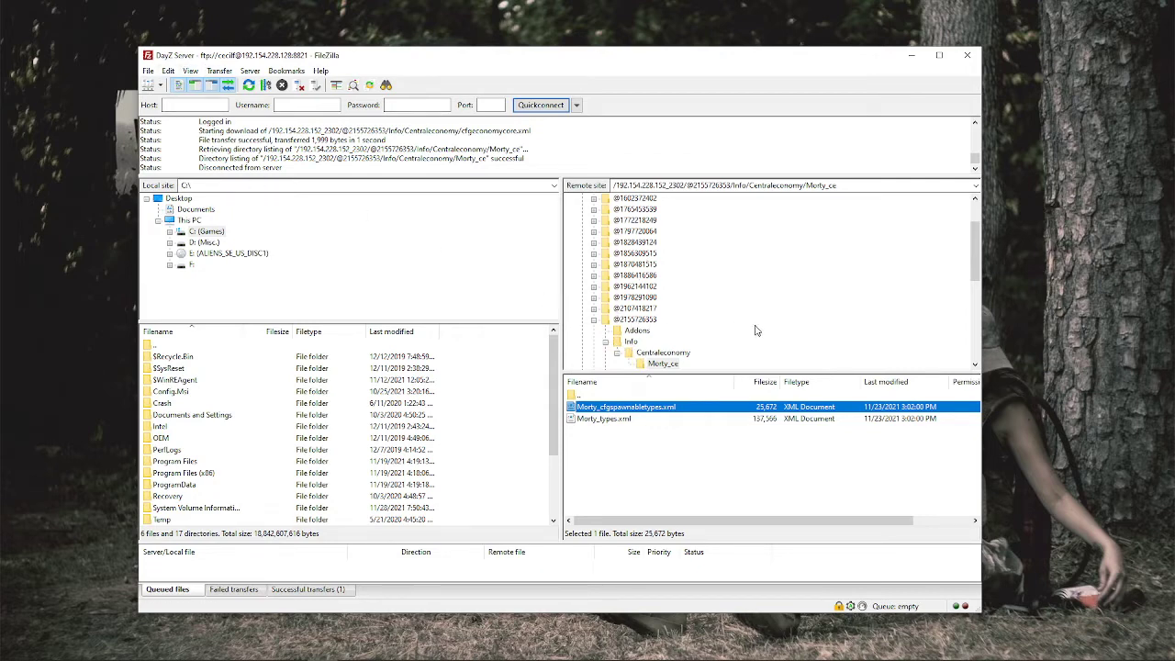
- Collapse and re-expand the remote 192.154.228.152_2302 folder to review its list of mod folders
scroll(674, 277, "up", 2)
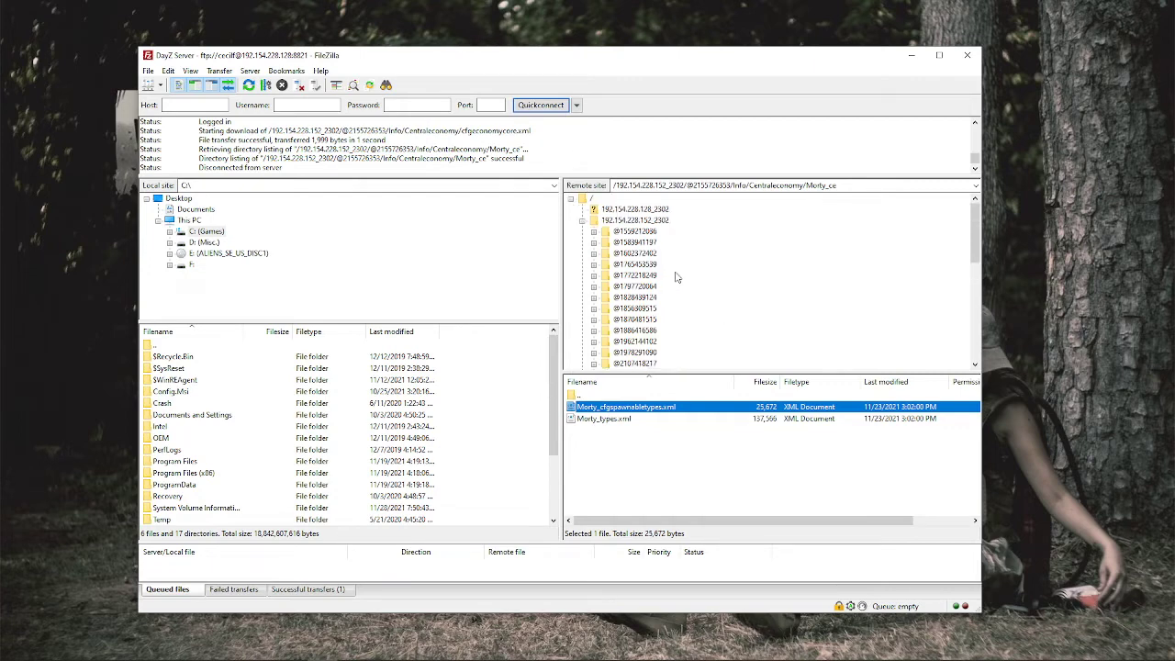
left_click(582, 222)
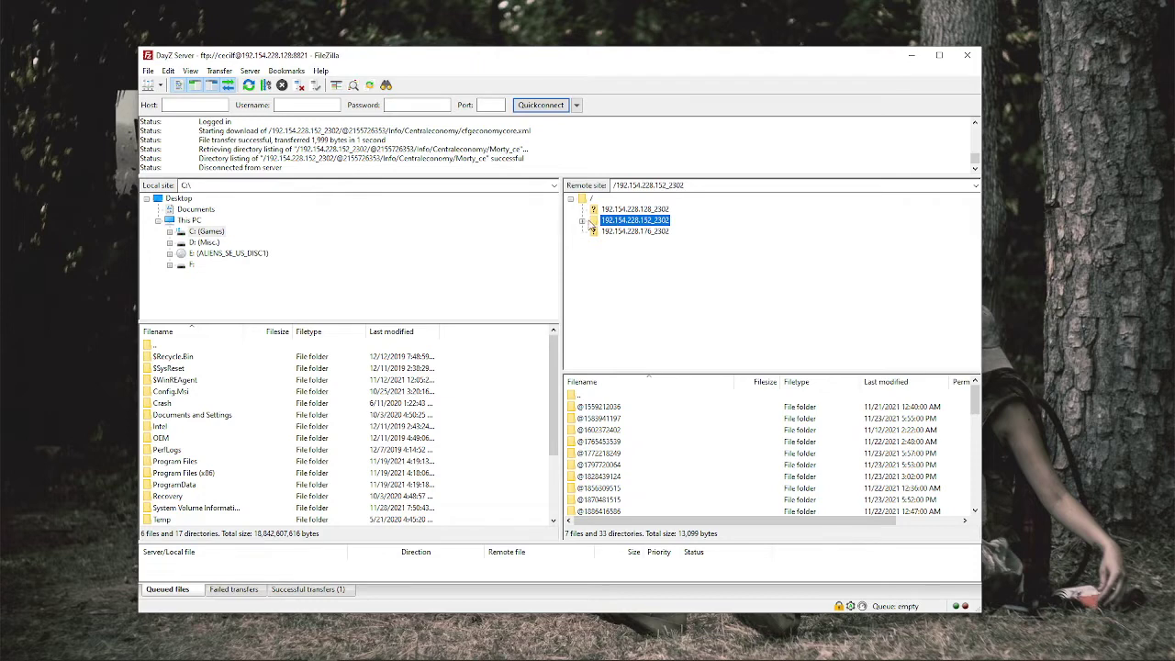
left_click(583, 222)
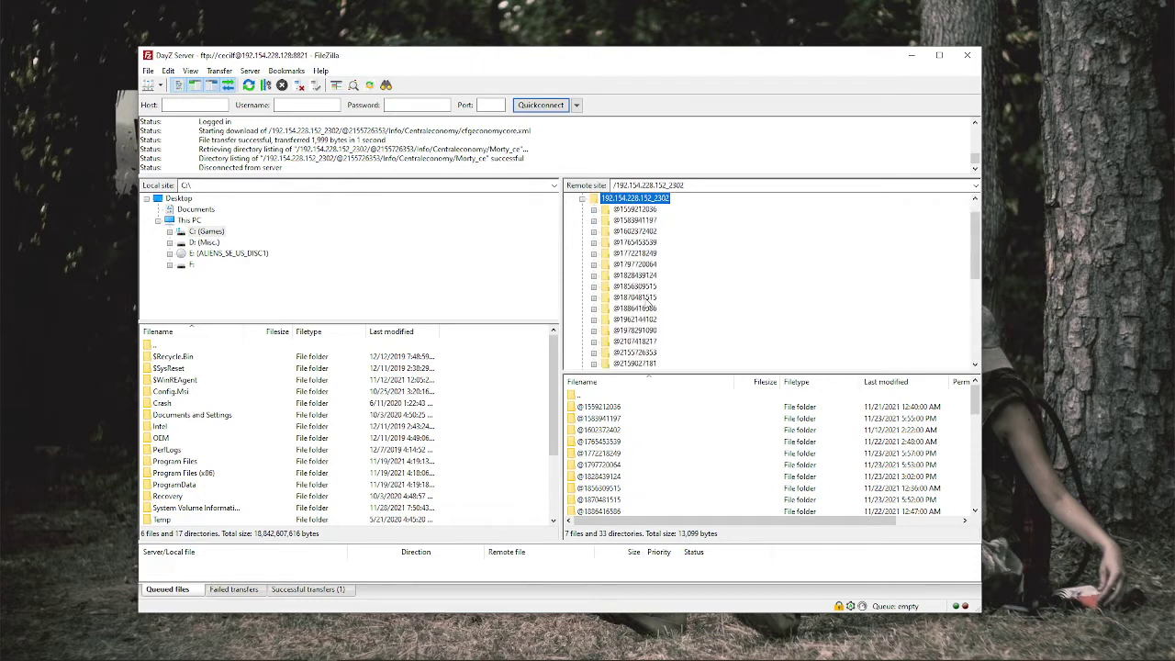
scroll(648, 308, "down", 3)
scroll(648, 308, "down", 3)
scroll(648, 307, "up", 3)
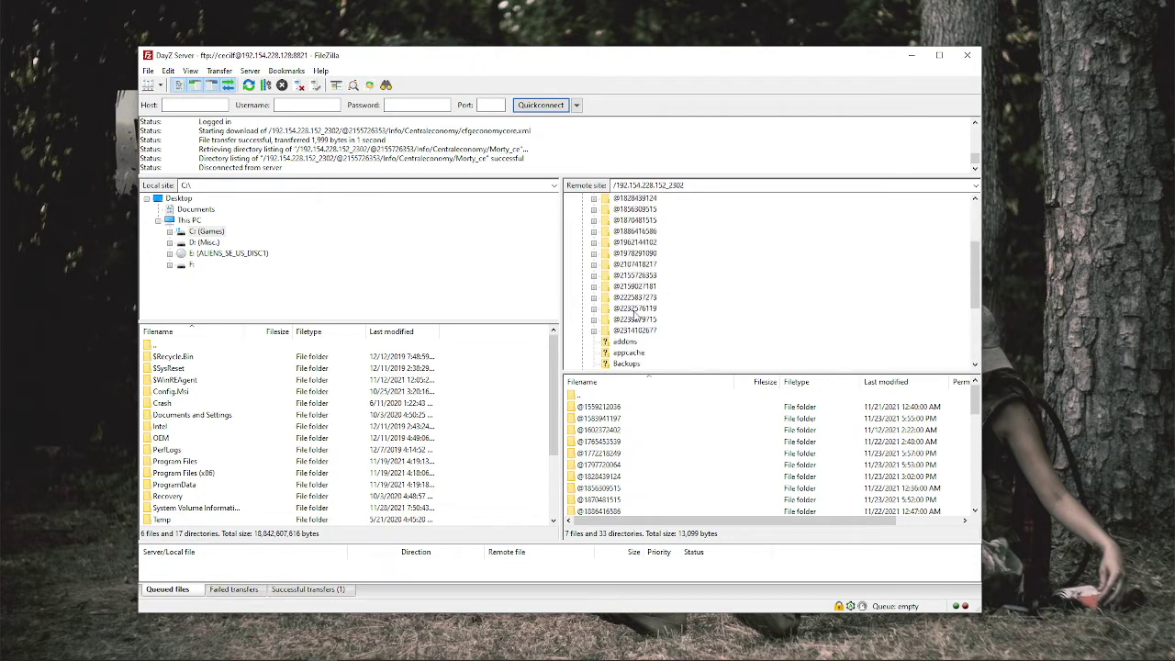
left_click(594, 332)
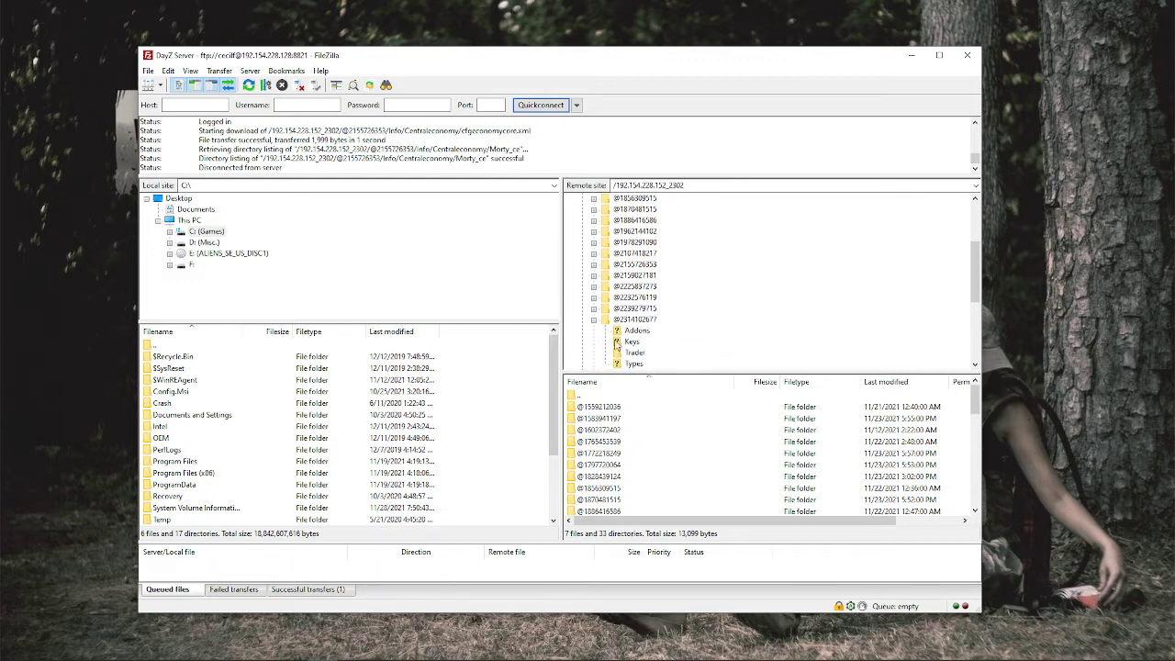
left_click(632, 288)
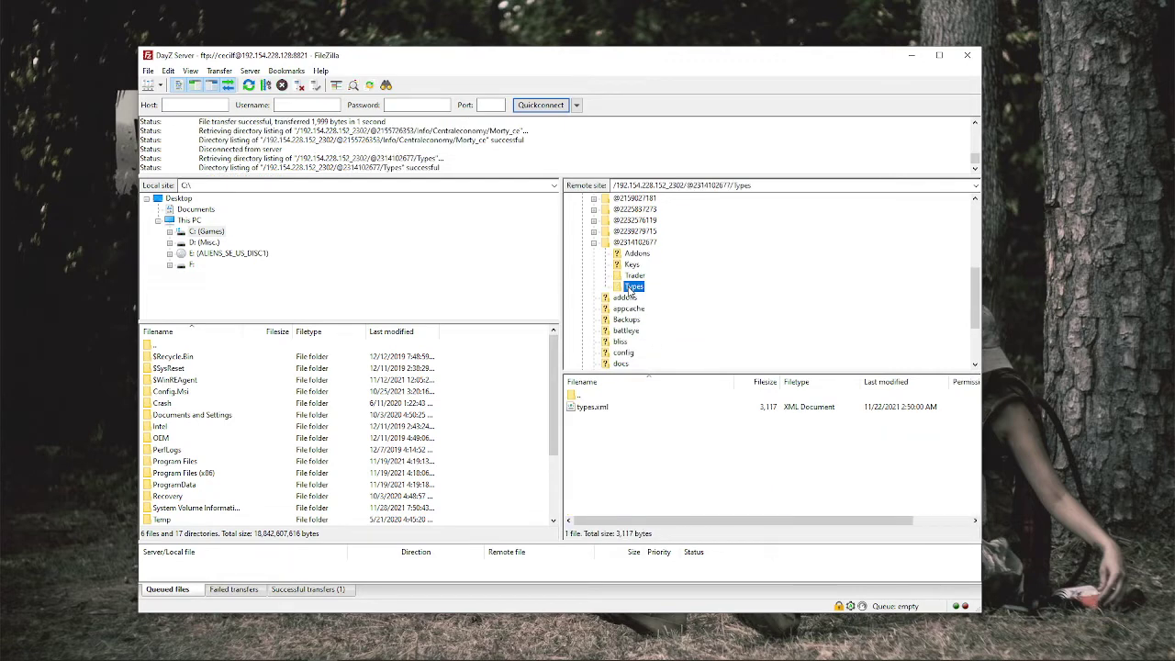
left_click(634, 277)
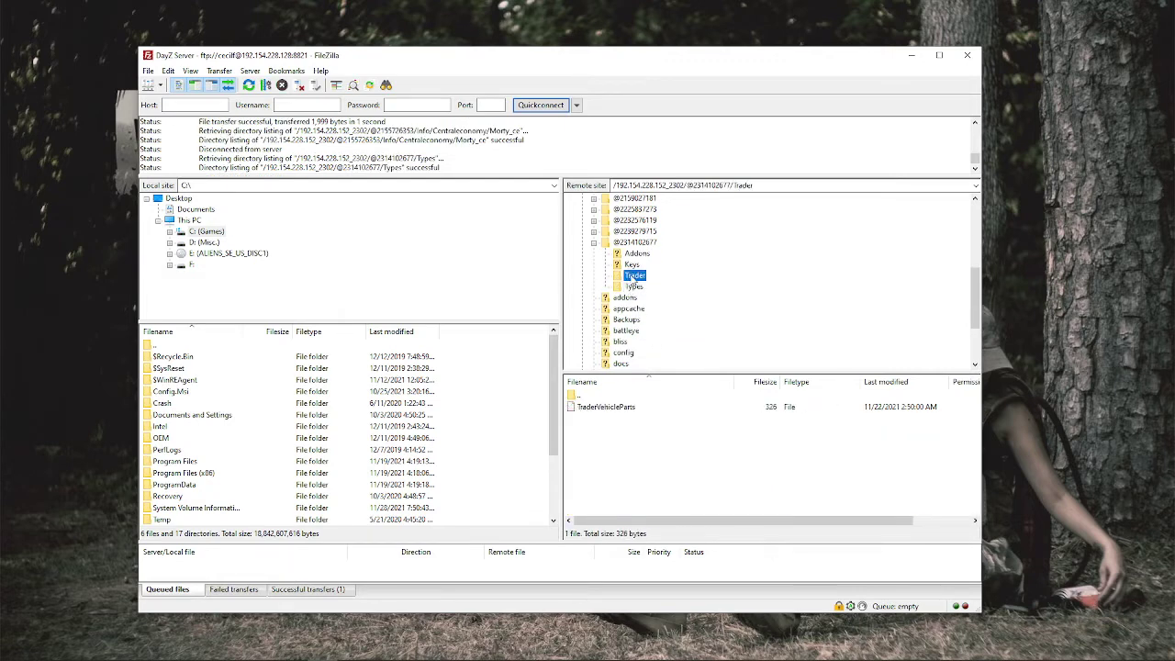
left_click(594, 242)
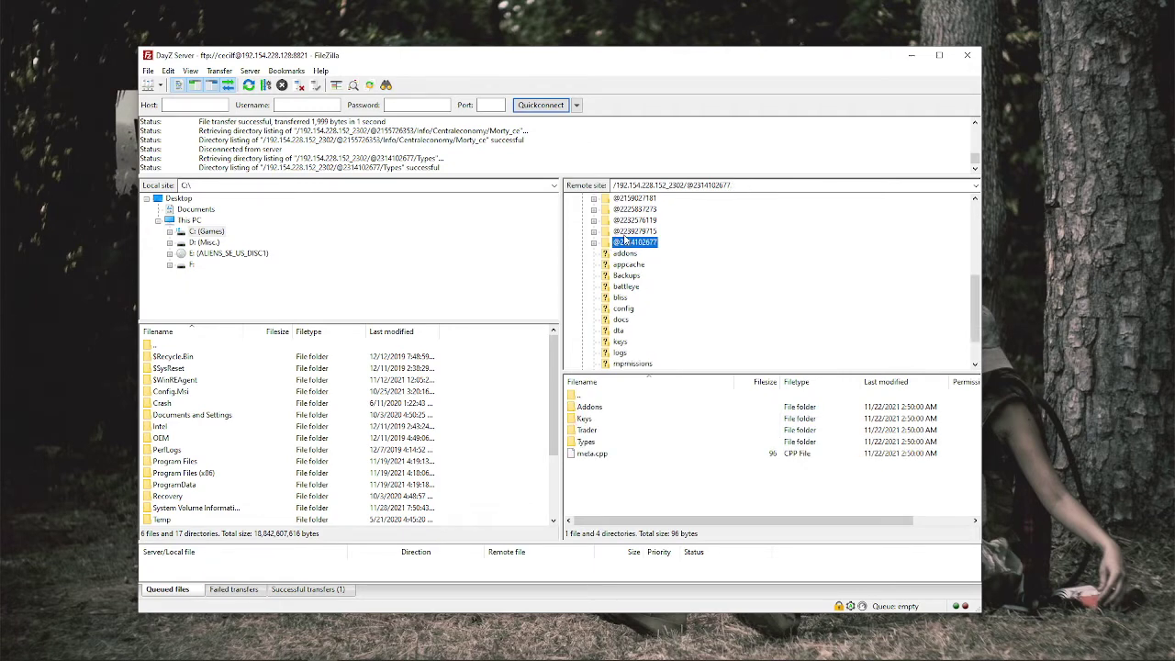
- Maximize the FTP client window with the mod folders in the remote directory tree in view
scroll(654, 266, "up", 5)
scroll(633, 289, "down", 2)
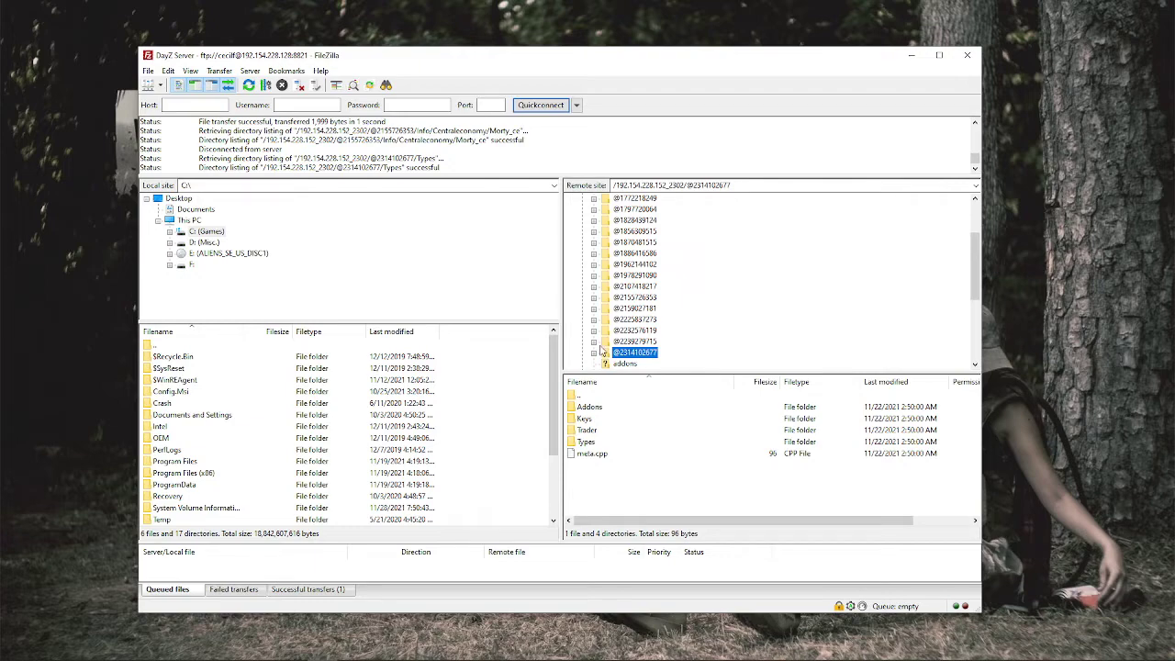
double_click(781, 64)
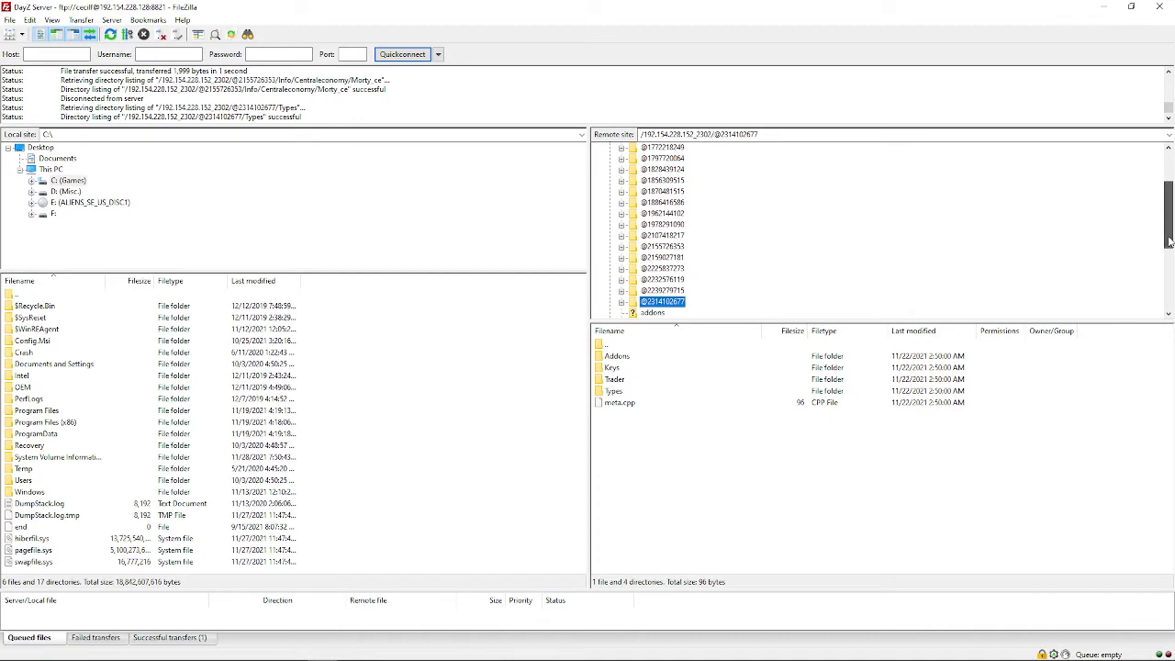
left_click_drag(1168, 240, 1168, 238)
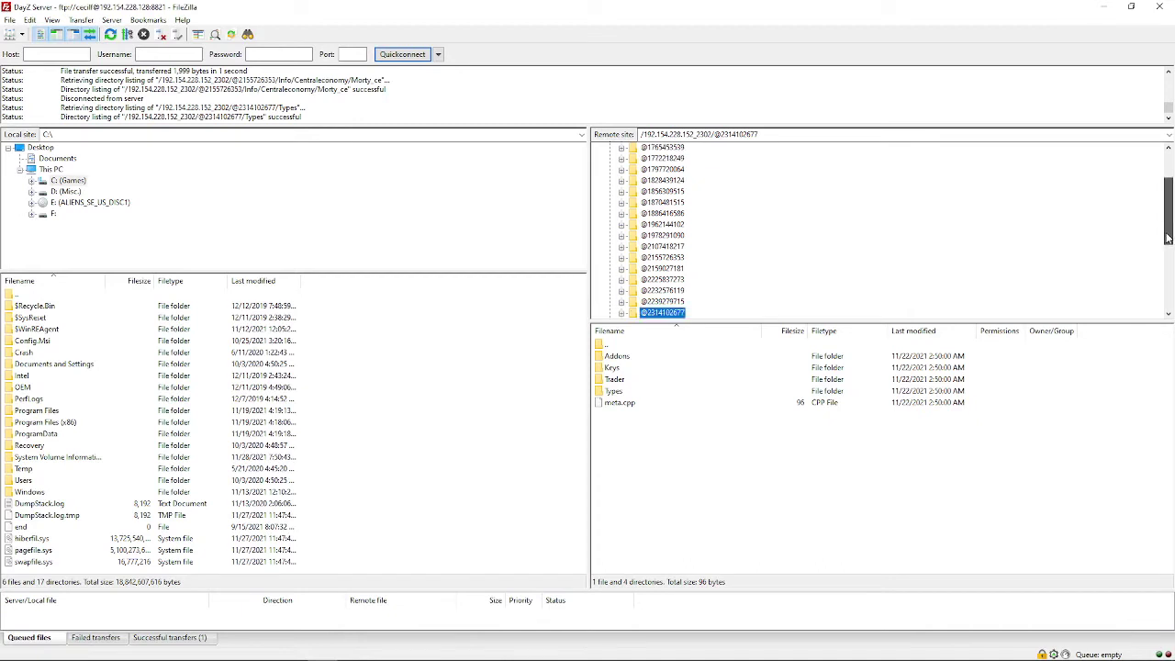
left_click(659, 303)
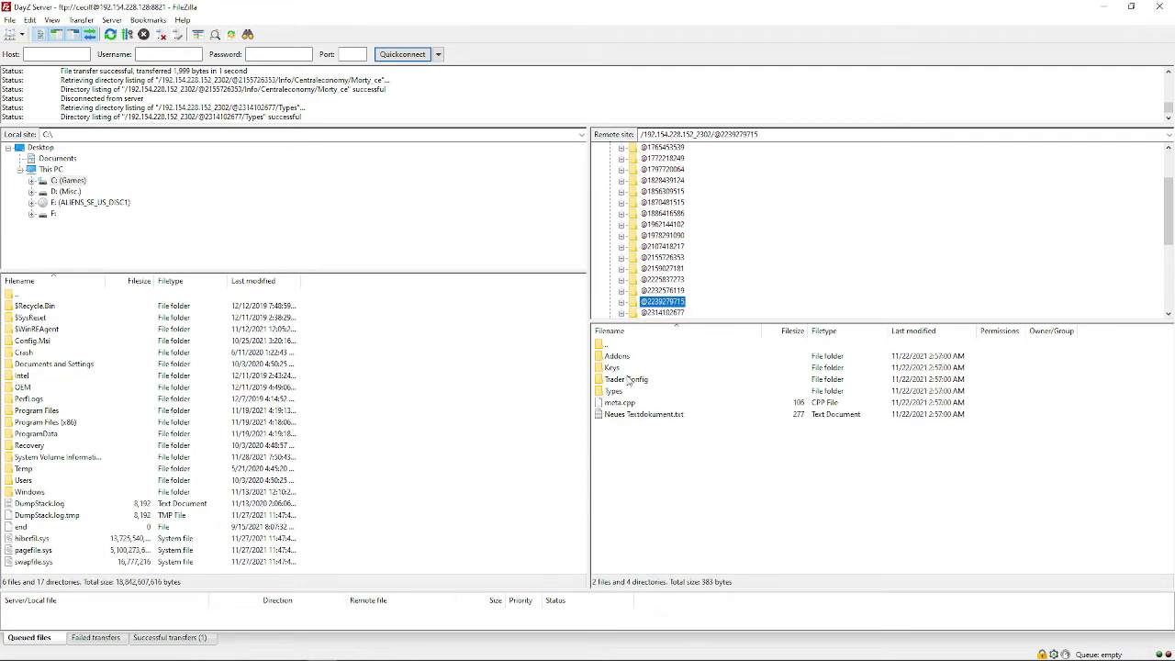
left_click(658, 290)
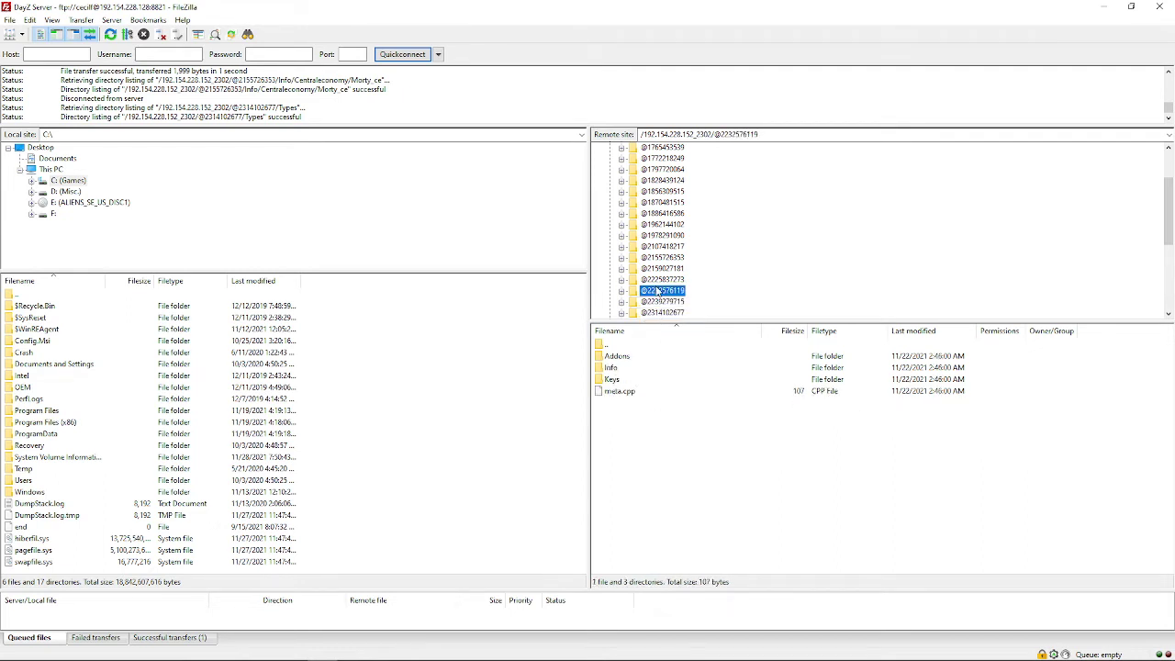
double_click(618, 379)
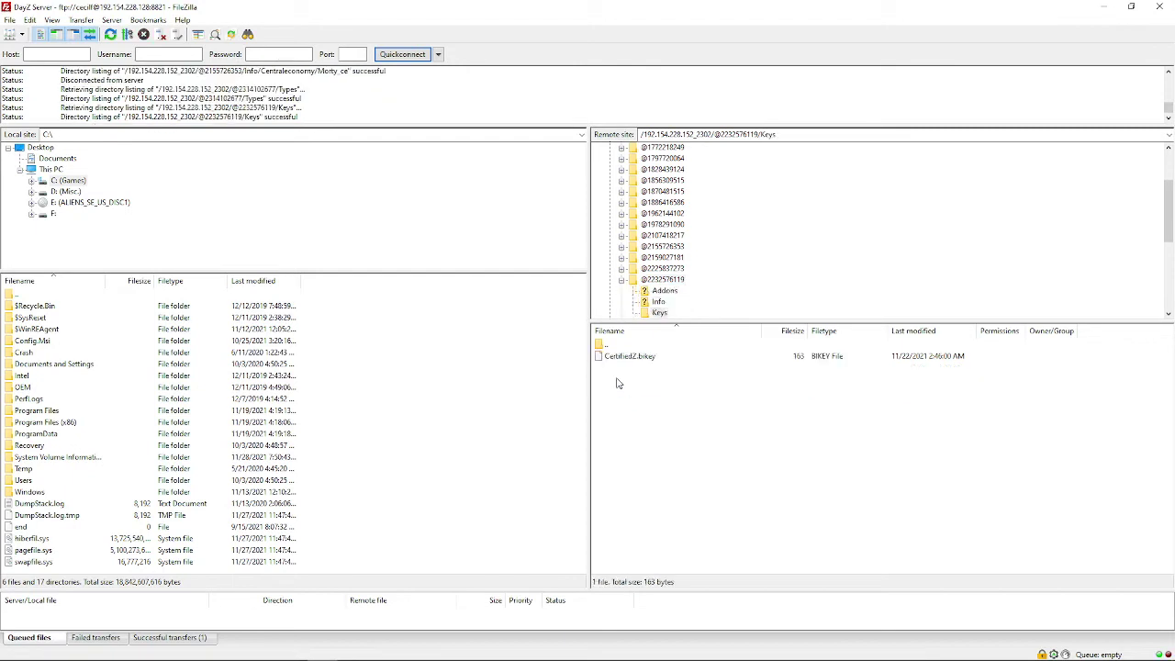
double_click(612, 346)
double_click(625, 370)
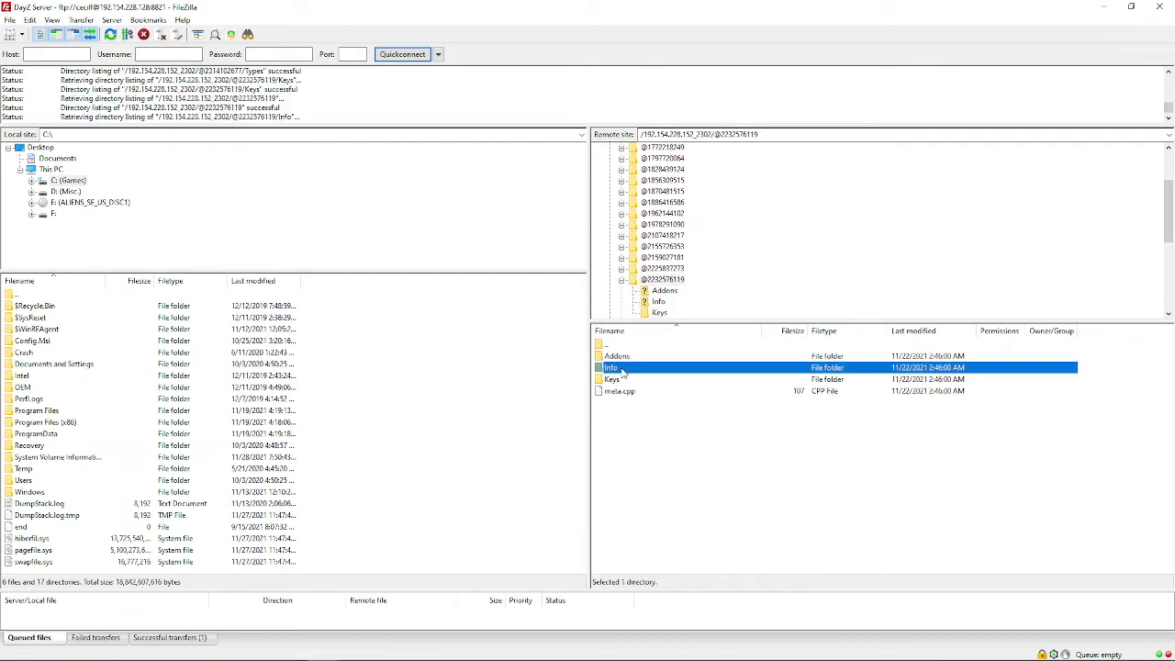
left_click(622, 280)
left_click(644, 291)
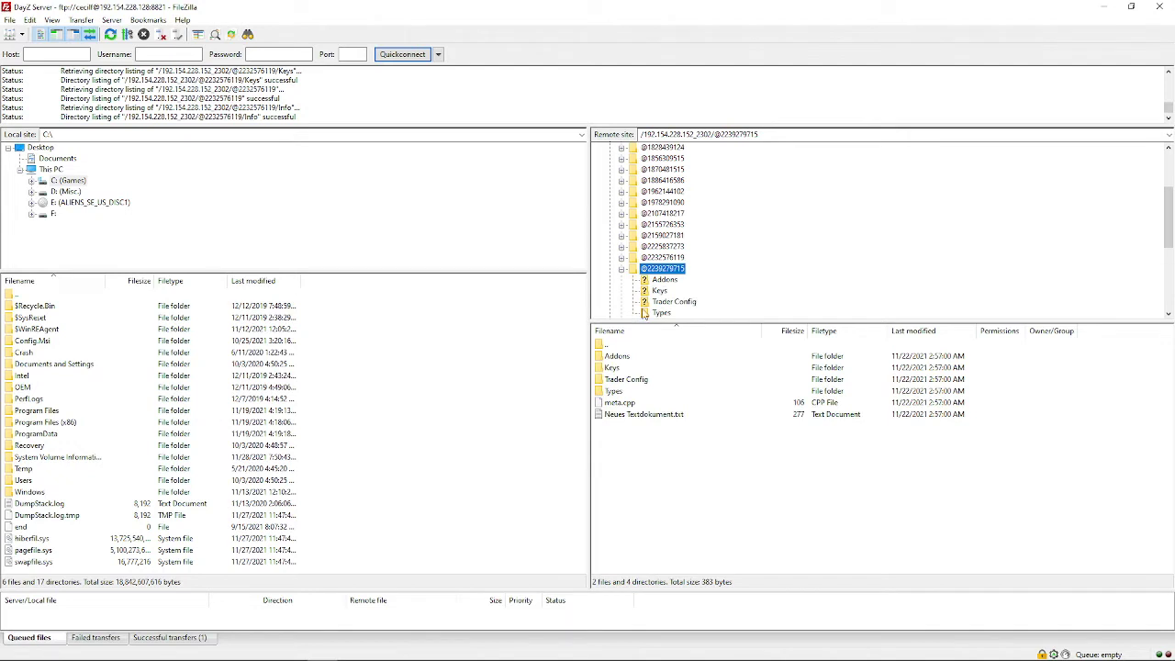
left_click(620, 369)
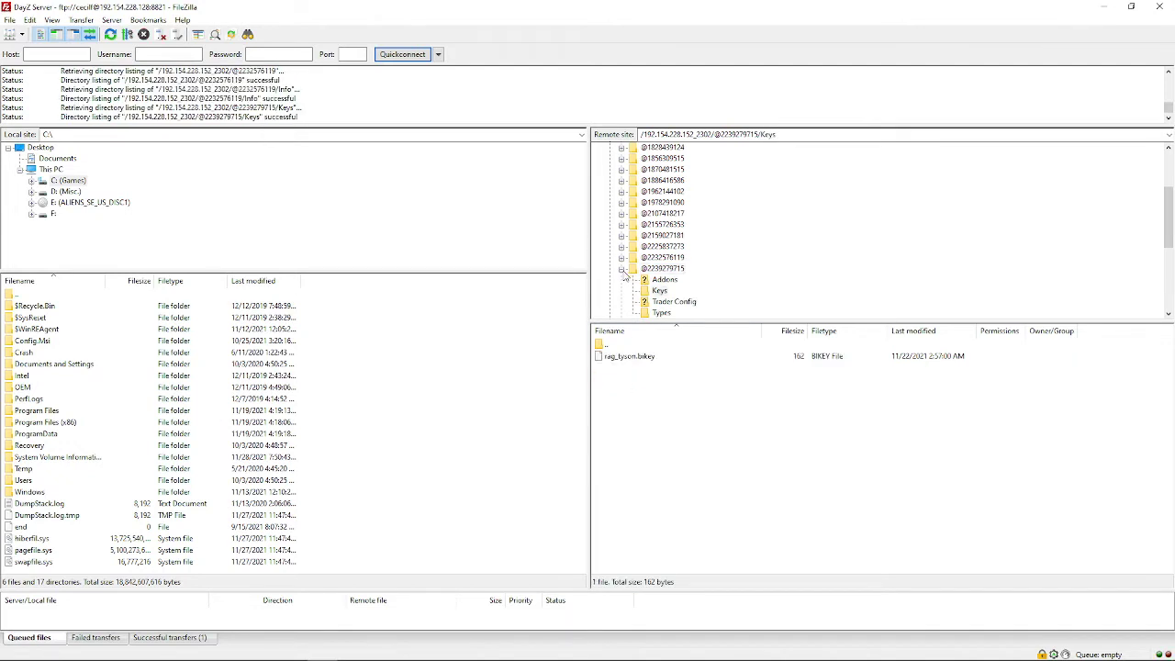
left_click(663, 268)
left_click(662, 246)
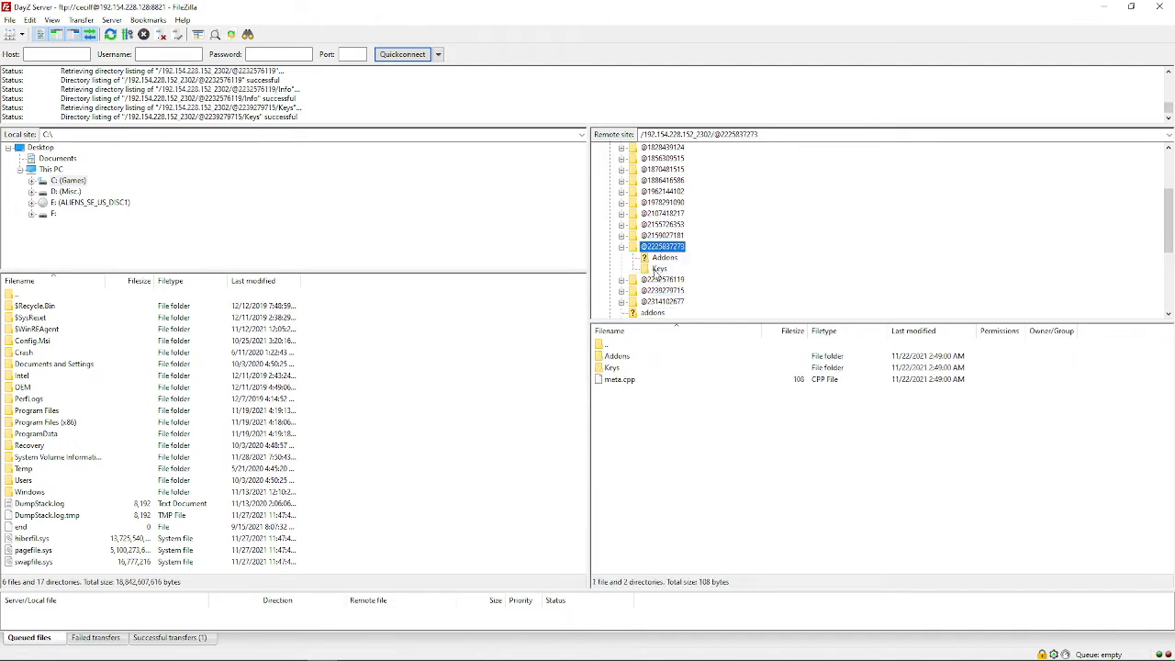
left_click(659, 268)
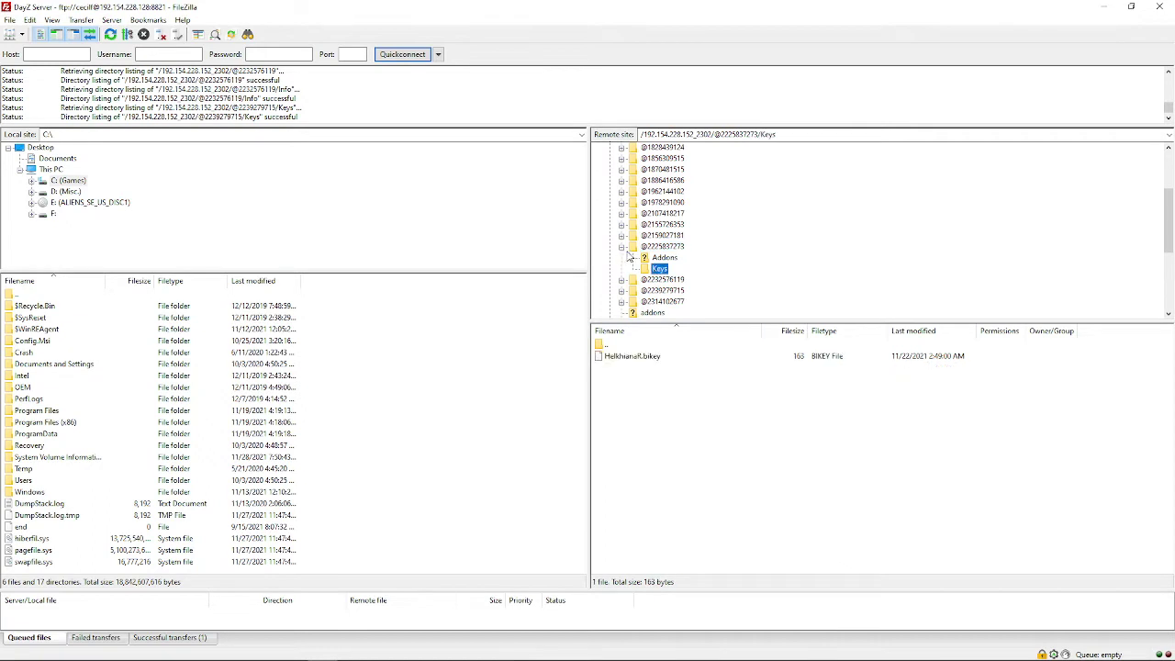
left_click(661, 258)
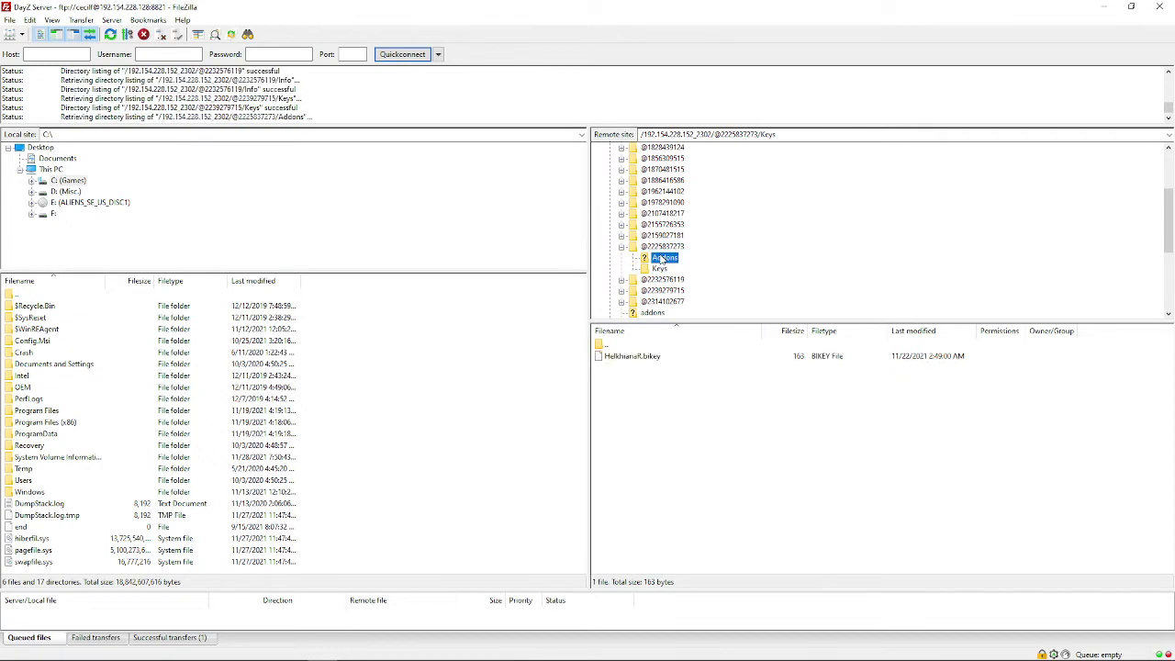
left_click(623, 249)
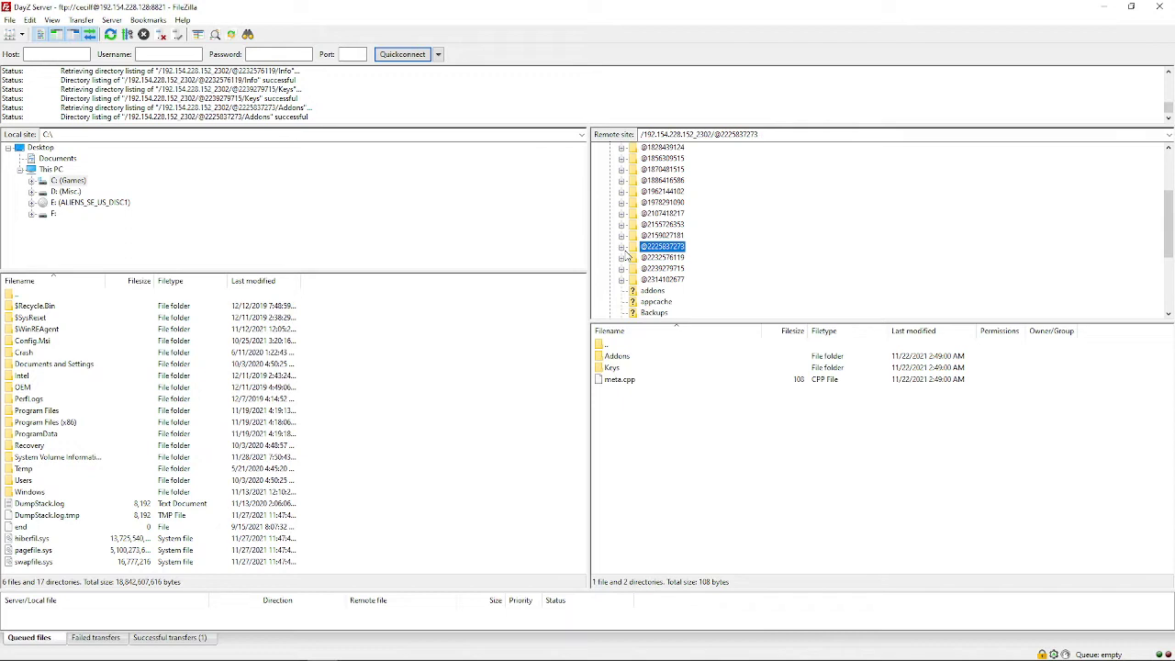
left_click(661, 237)
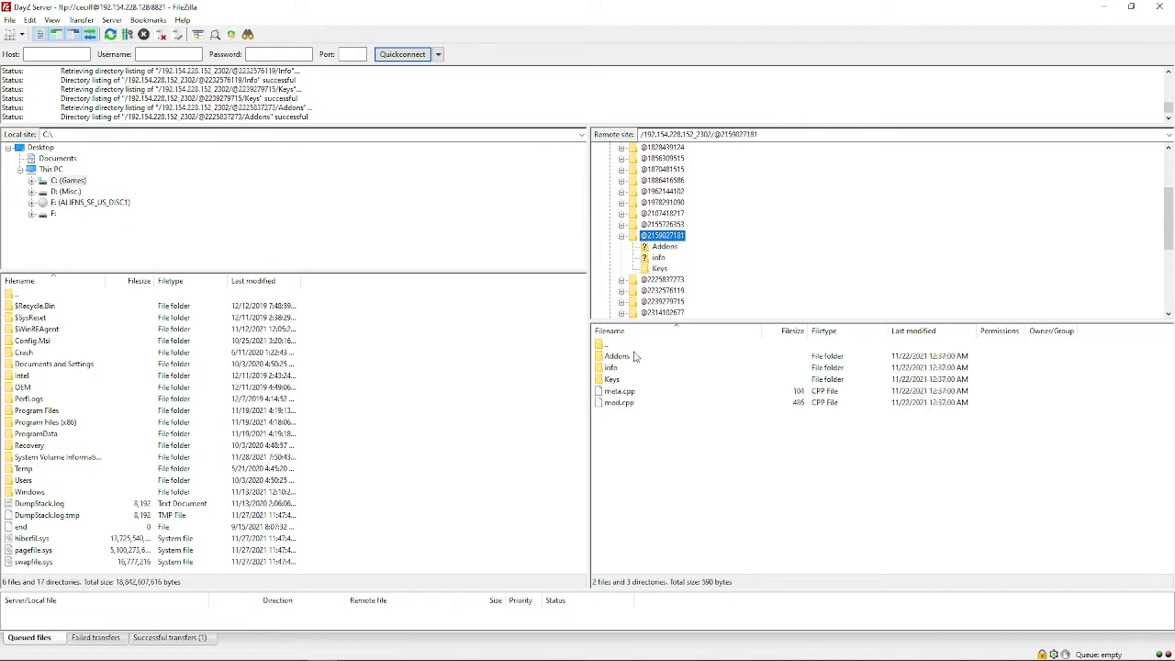
double_click(622, 381)
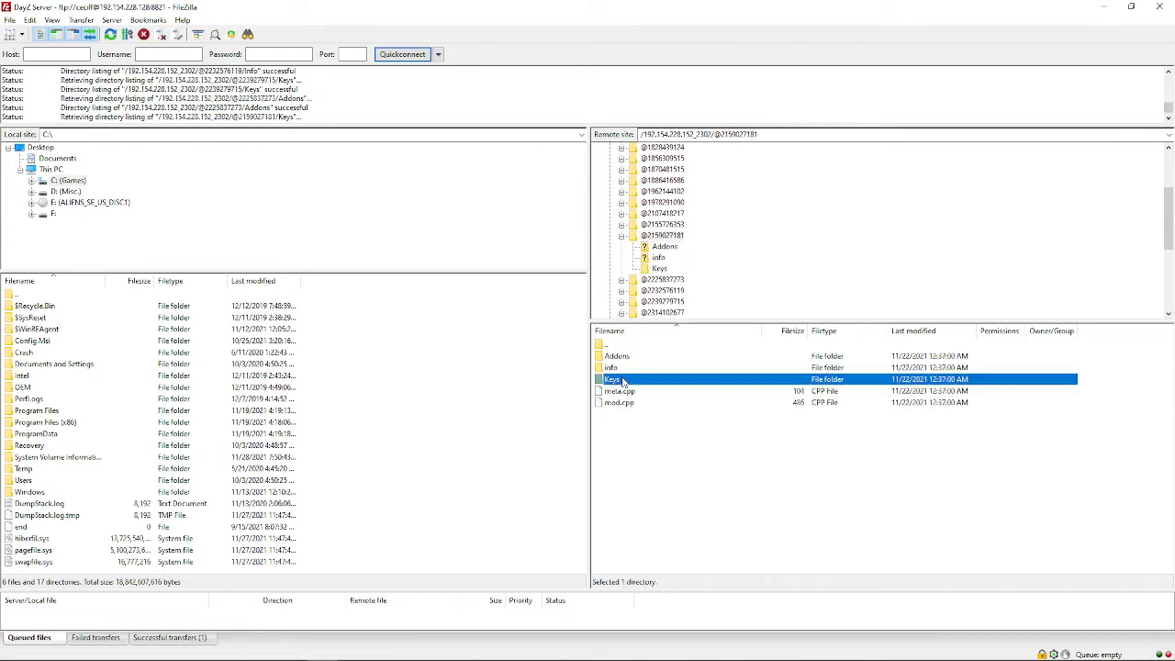
left_click(662, 224)
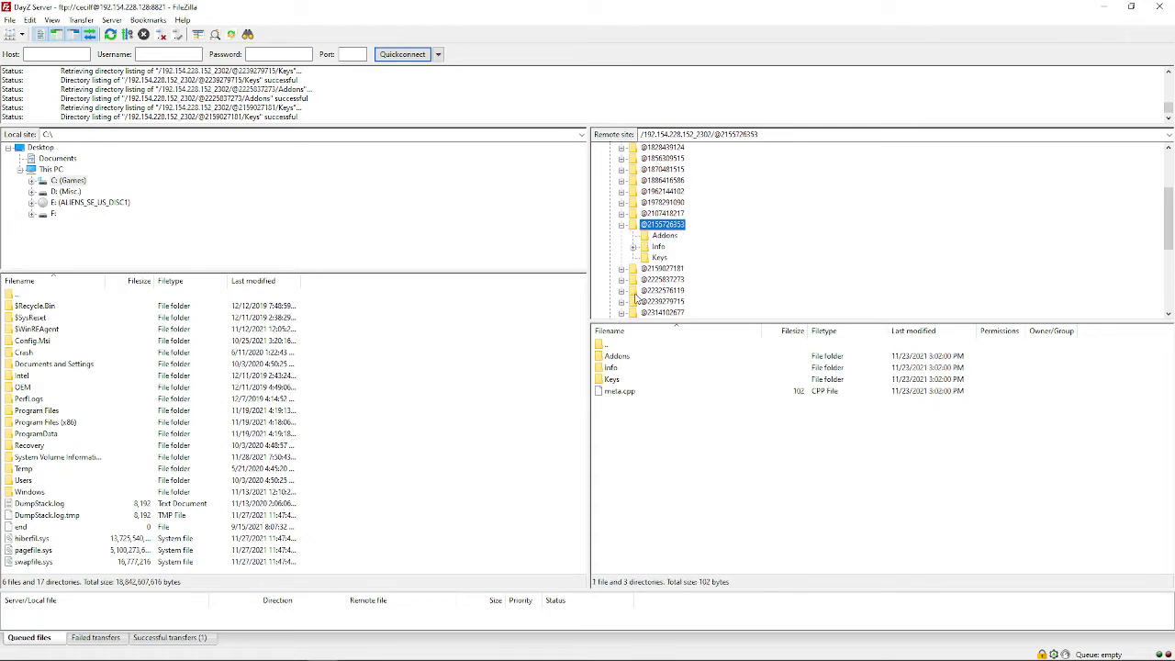
double_click(619, 380)
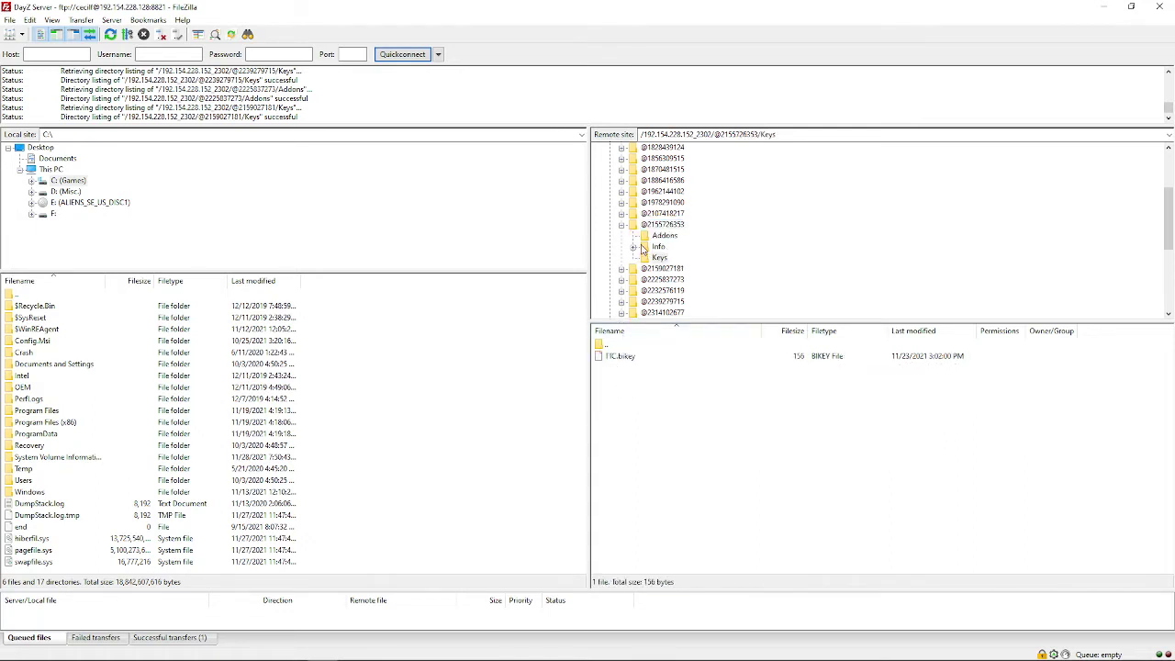
left_click(661, 225)
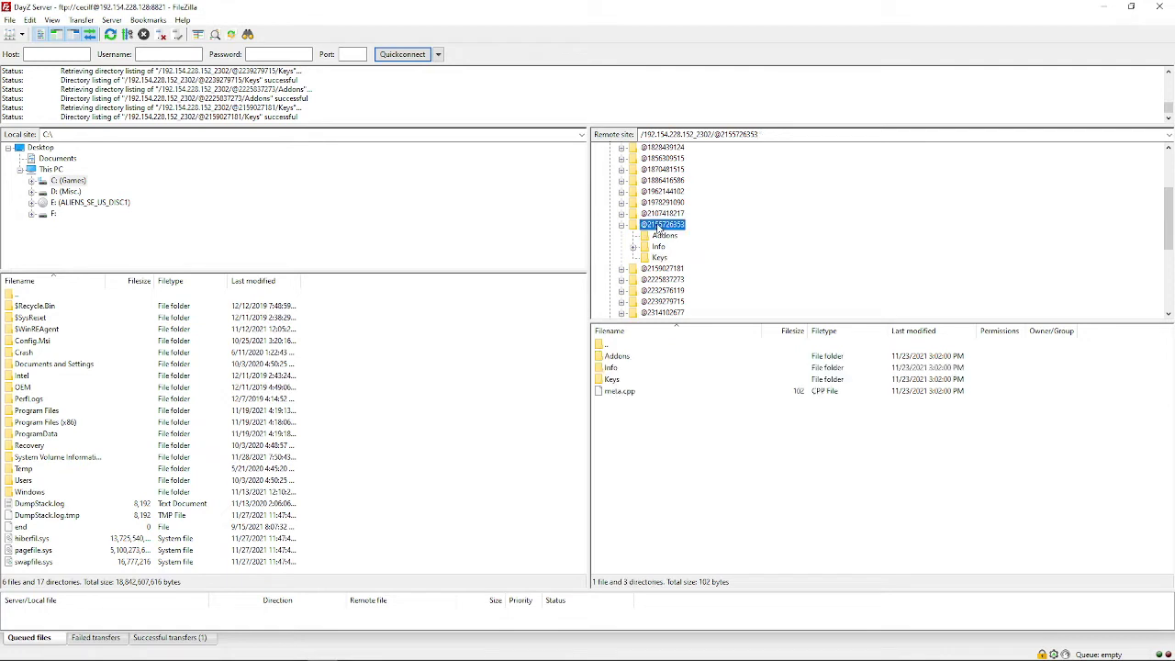
double_click(624, 358)
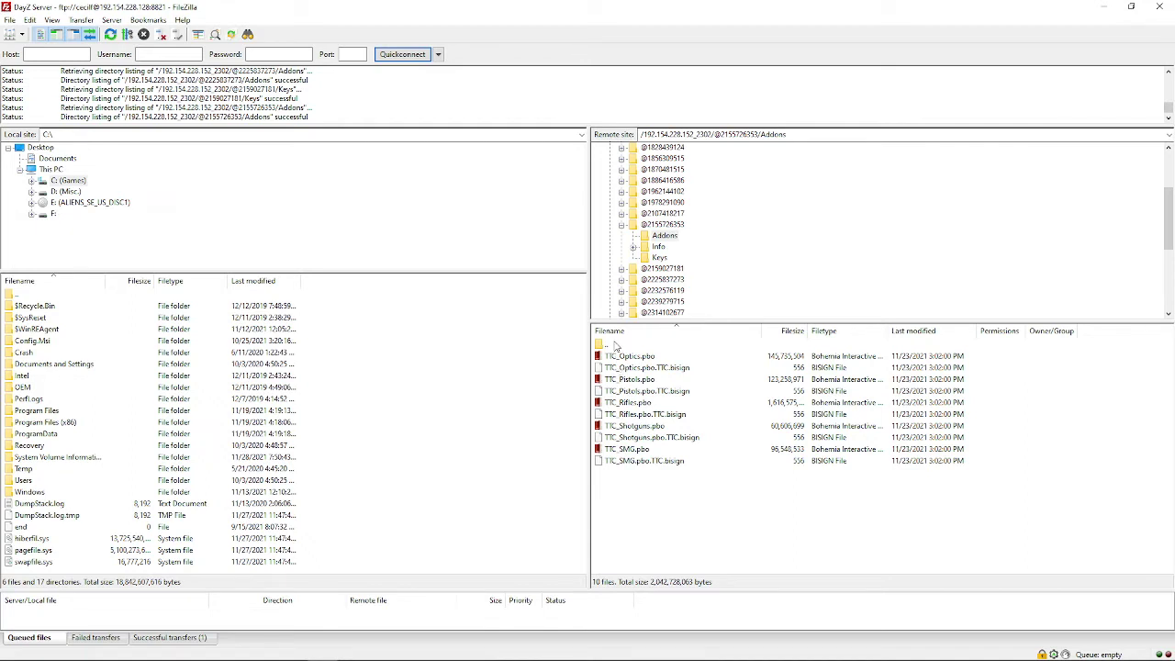
left_click(615, 345)
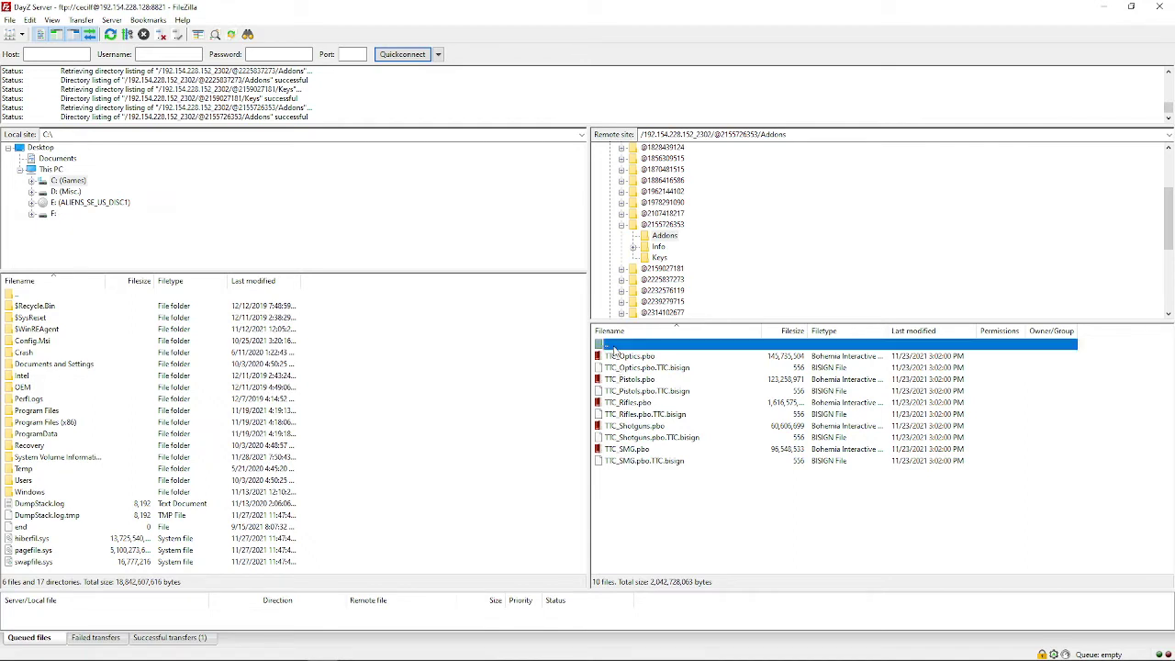
left_click(658, 248)
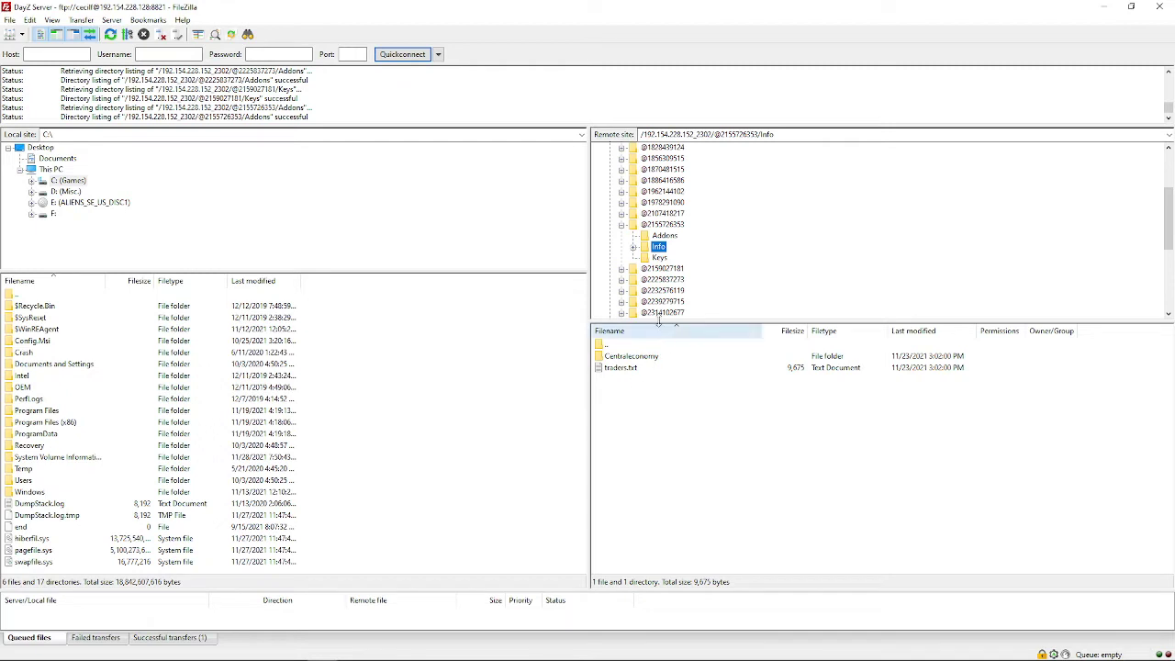
left_click(660, 246)
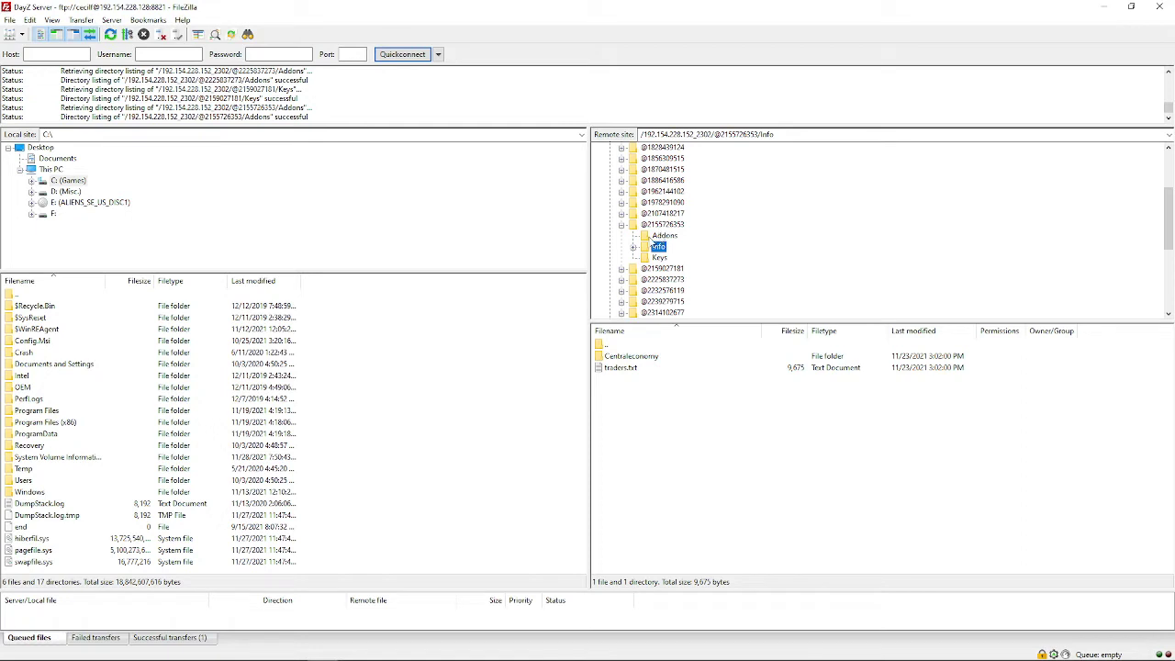
left_click(632, 248)
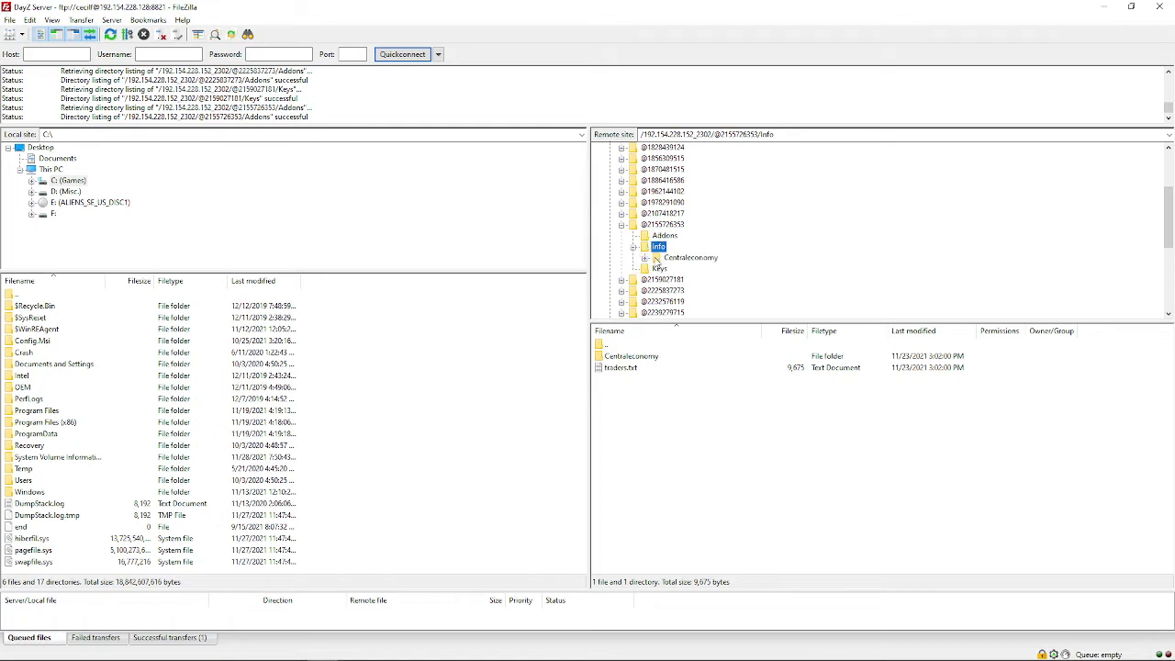
left_click(646, 260)
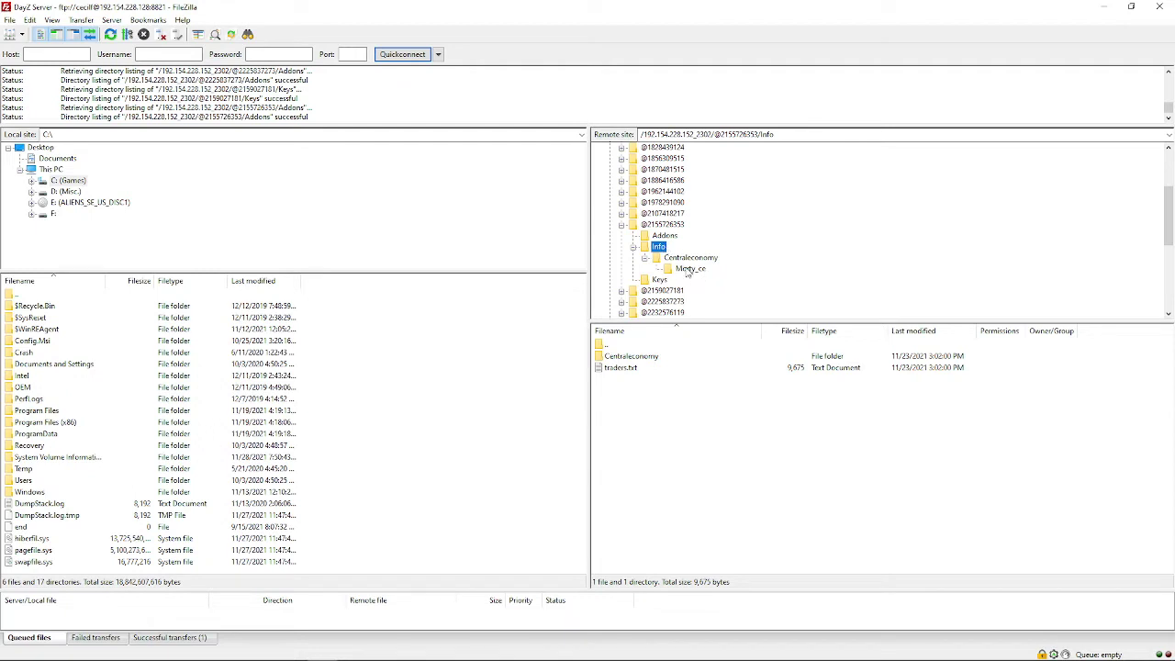
left_click(621, 369)
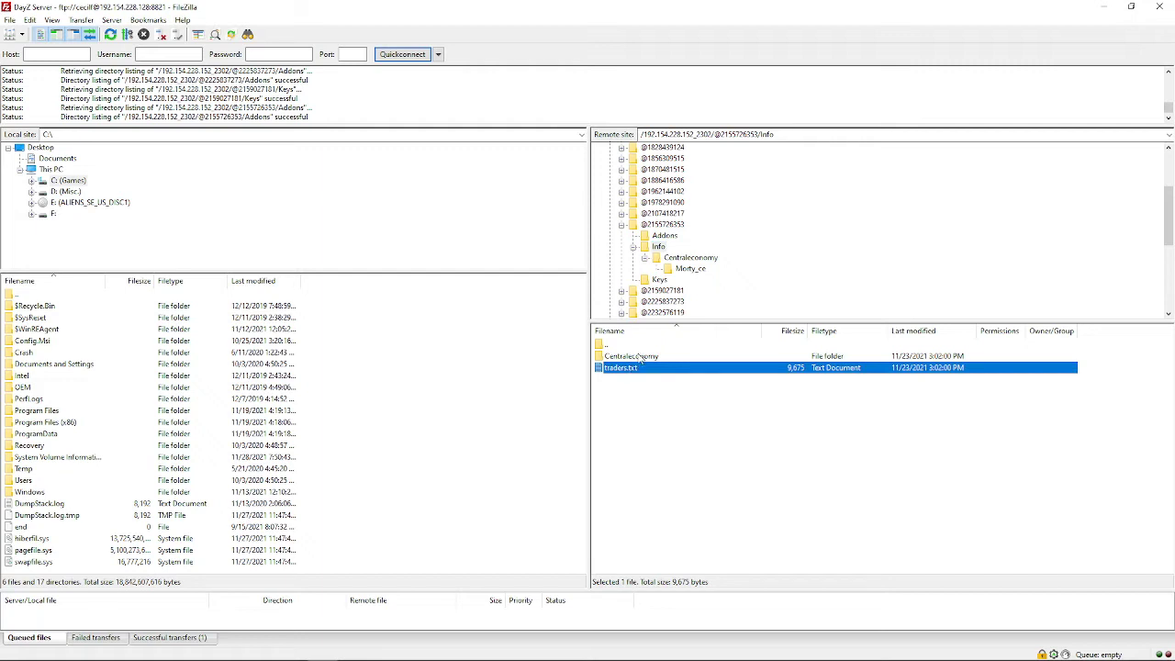
left_click(639, 358)
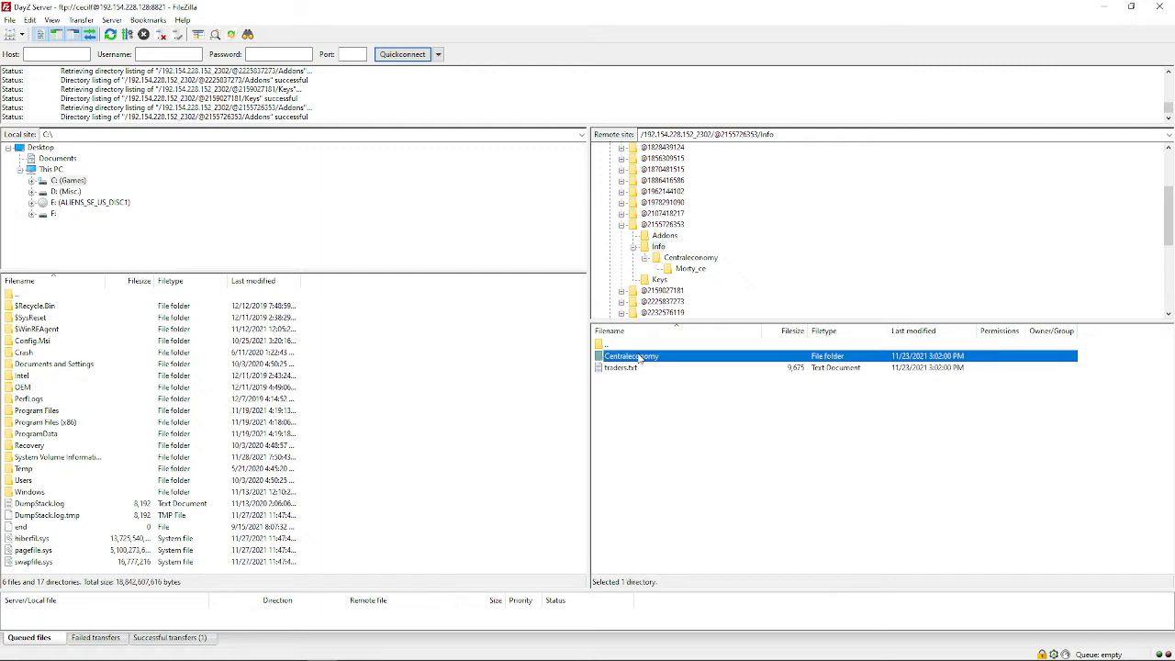
left_click(658, 248)
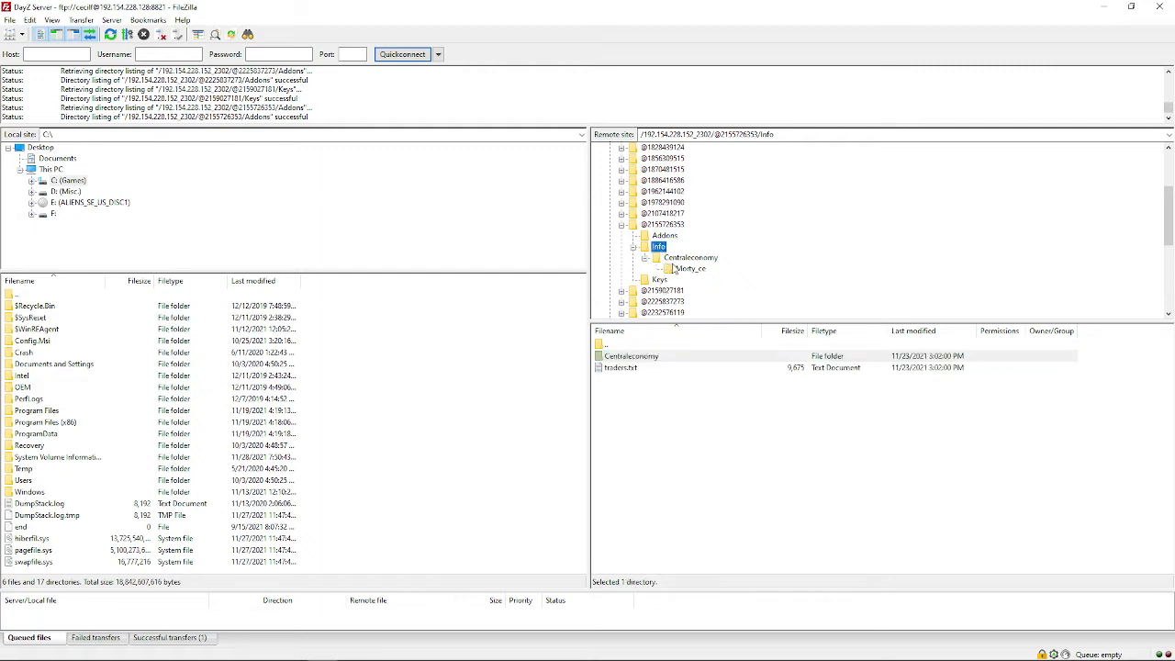
- Open the Morty_ce folder and open its Morty_types.xml file for viewing and editing
left_click(687, 269)
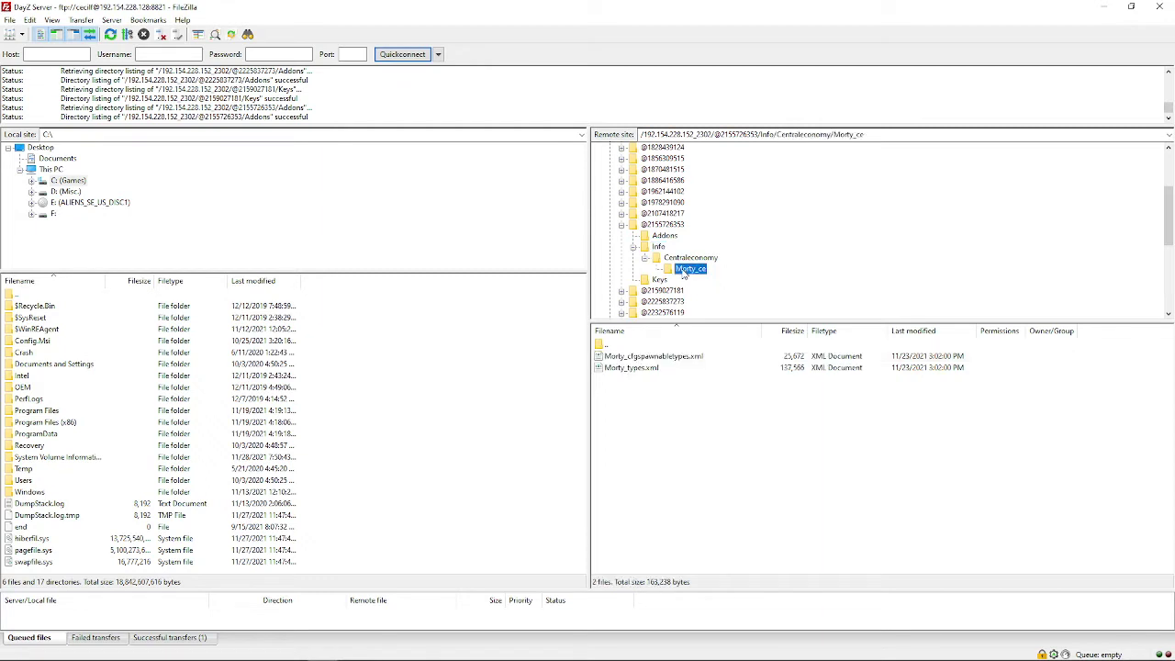
left_click(647, 368)
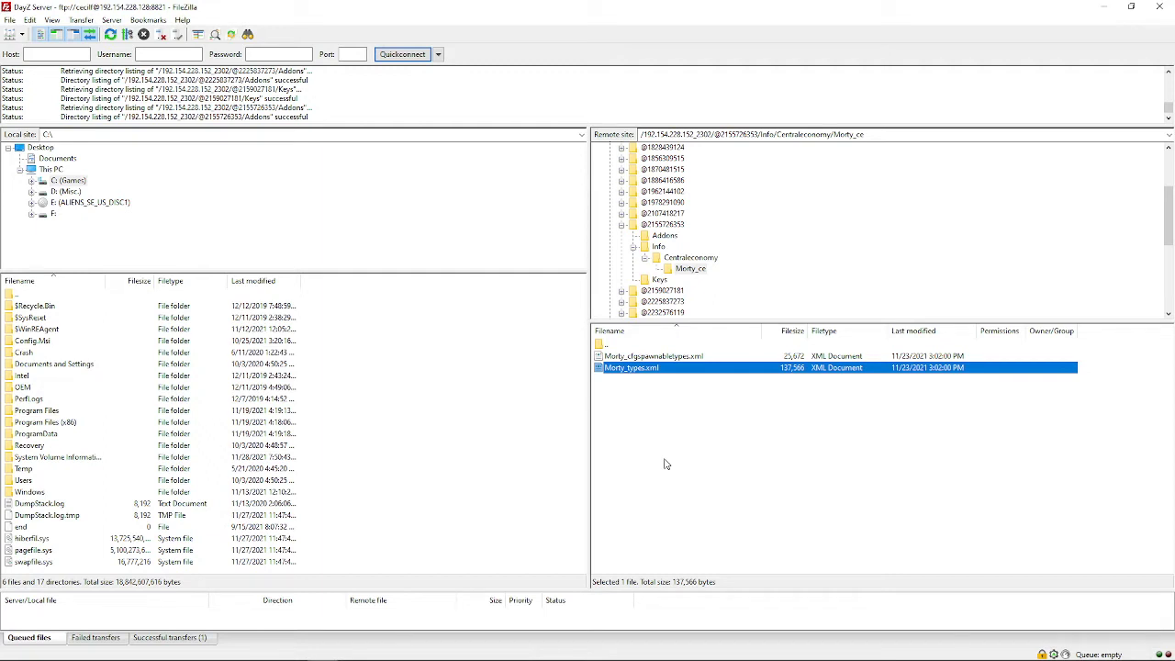
right_click(614, 377)
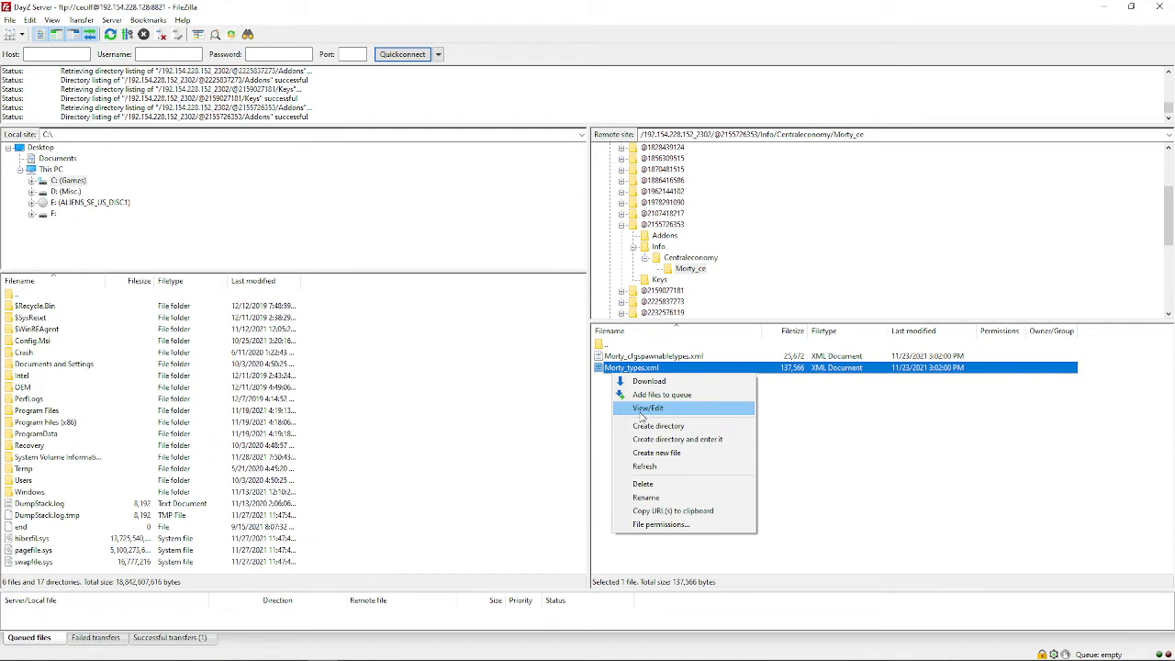
left_click(641, 410)
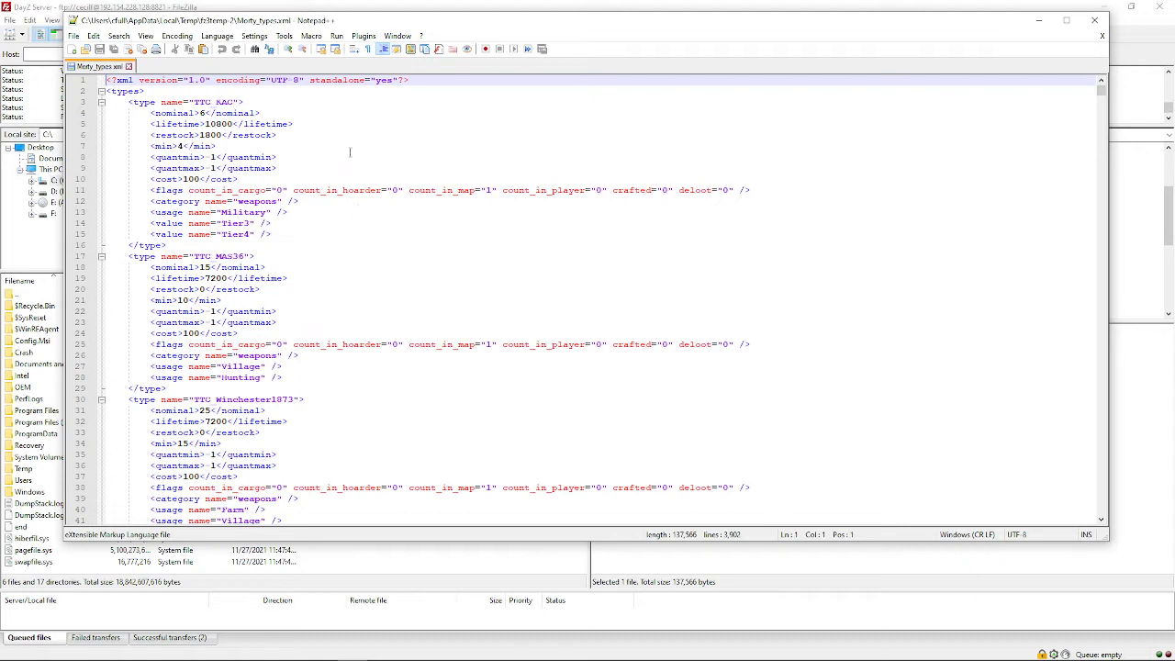
- Examine the complete TTC_KAC type entry and the weapon entries below it, as far as TTC_HK416Black
left_click_drag(158, 91, 179, 249)
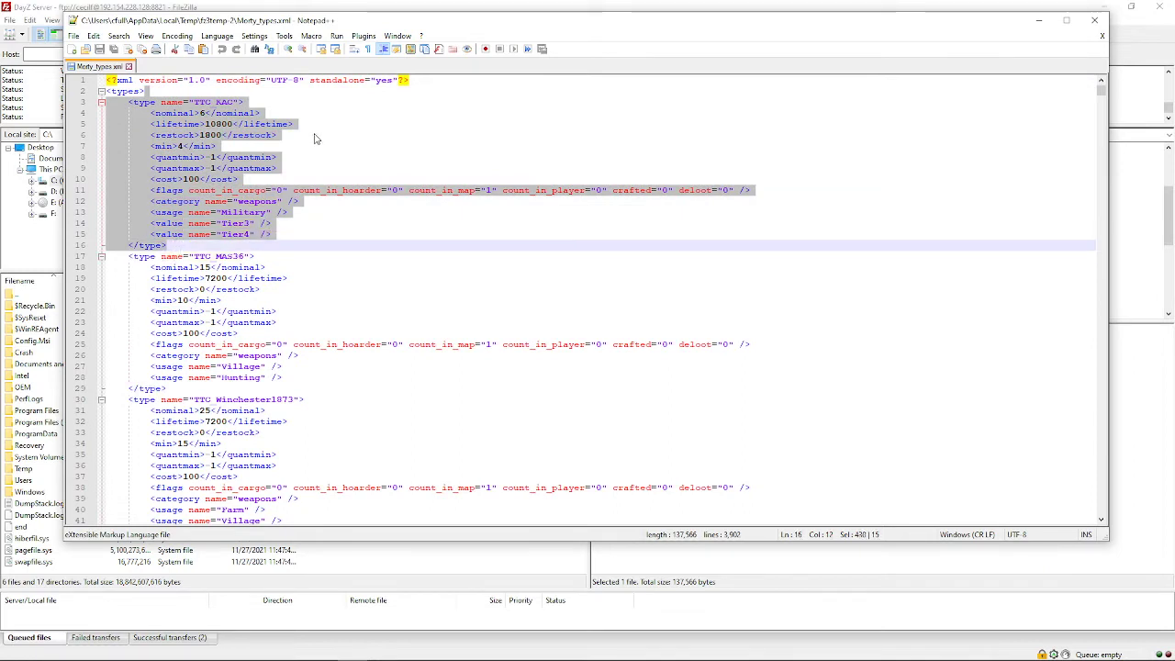
left_click(246, 179)
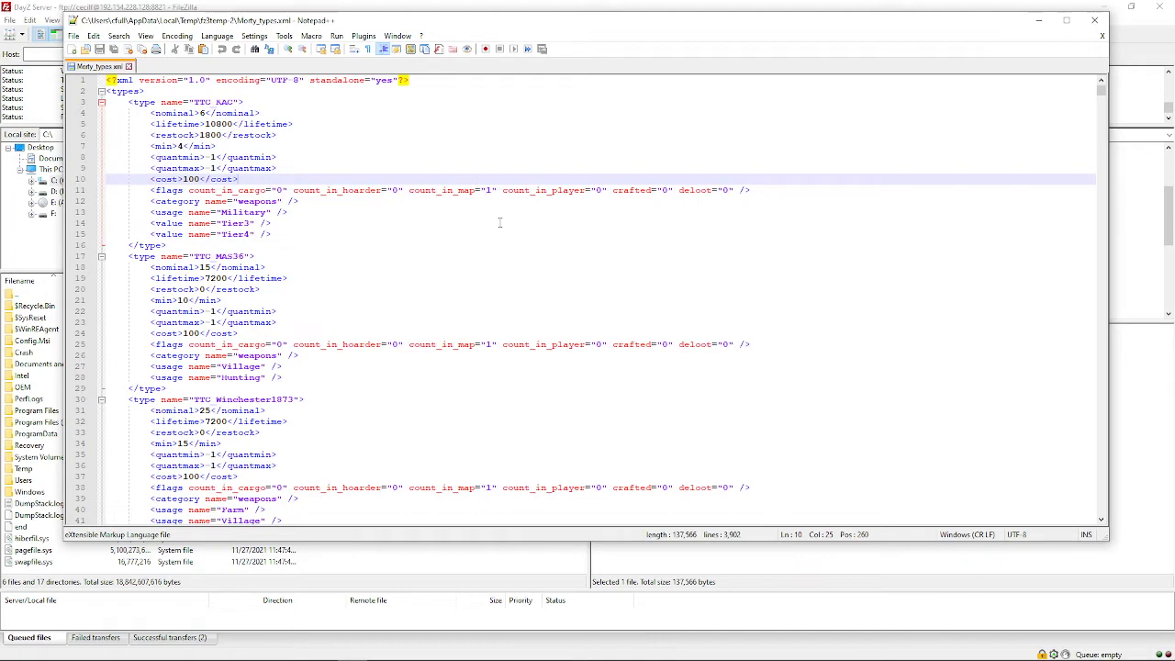
scroll(499, 222, "down", 7)
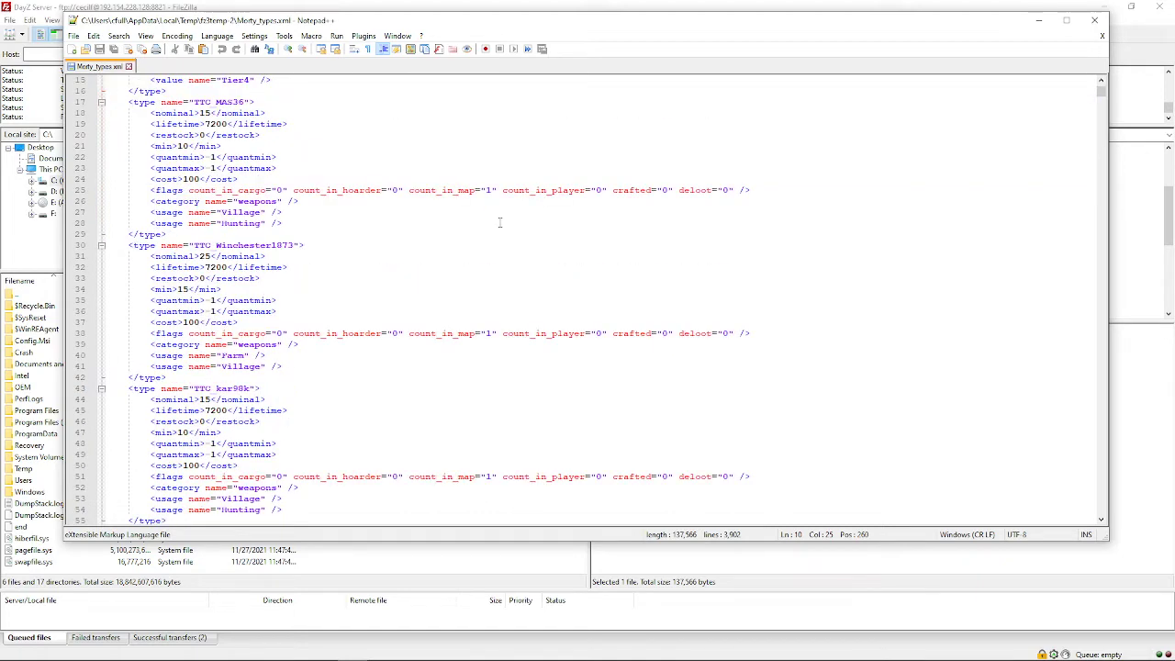
scroll(499, 222, "down", 9)
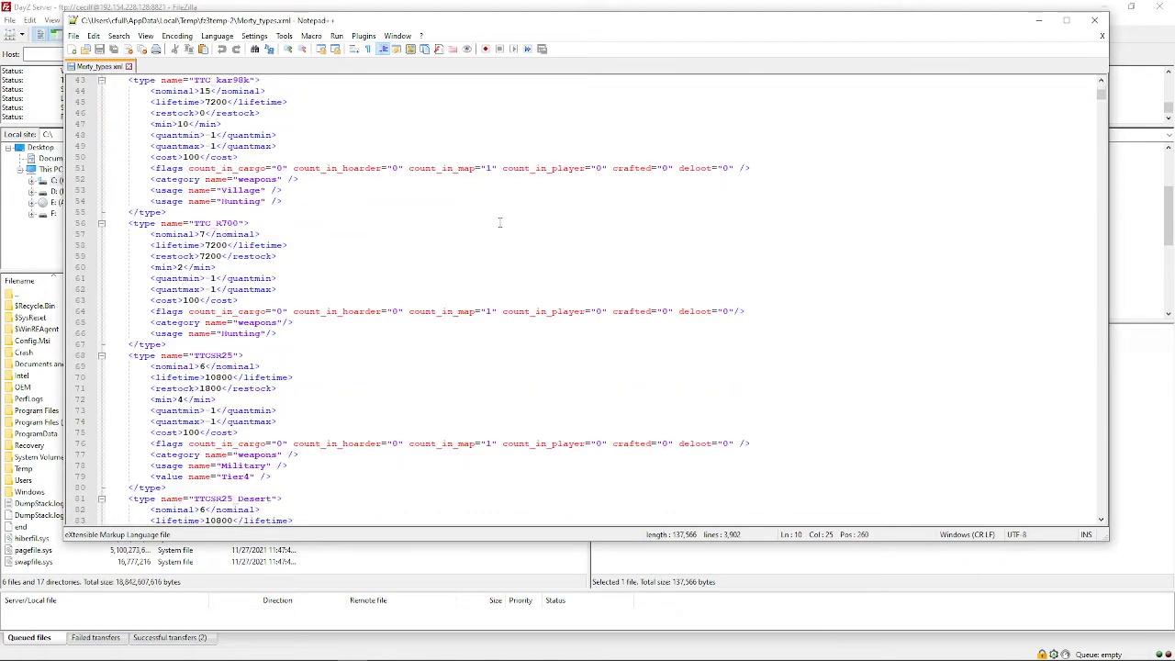
scroll(500, 222, "down", 2)
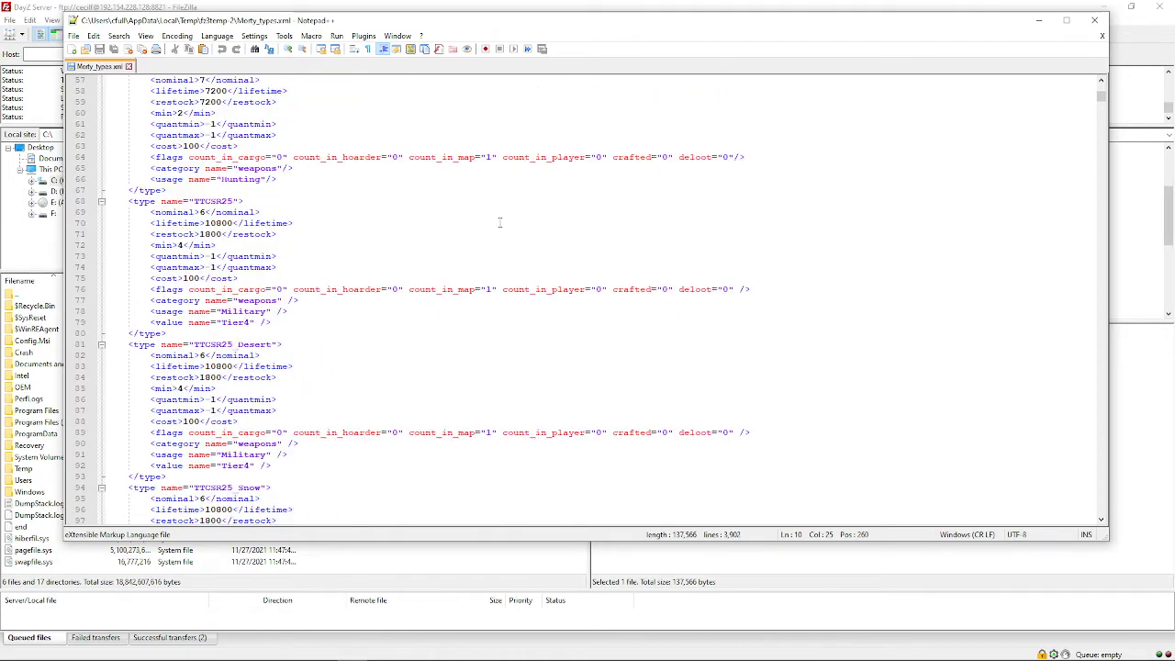
scroll(499, 222, "down", 19)
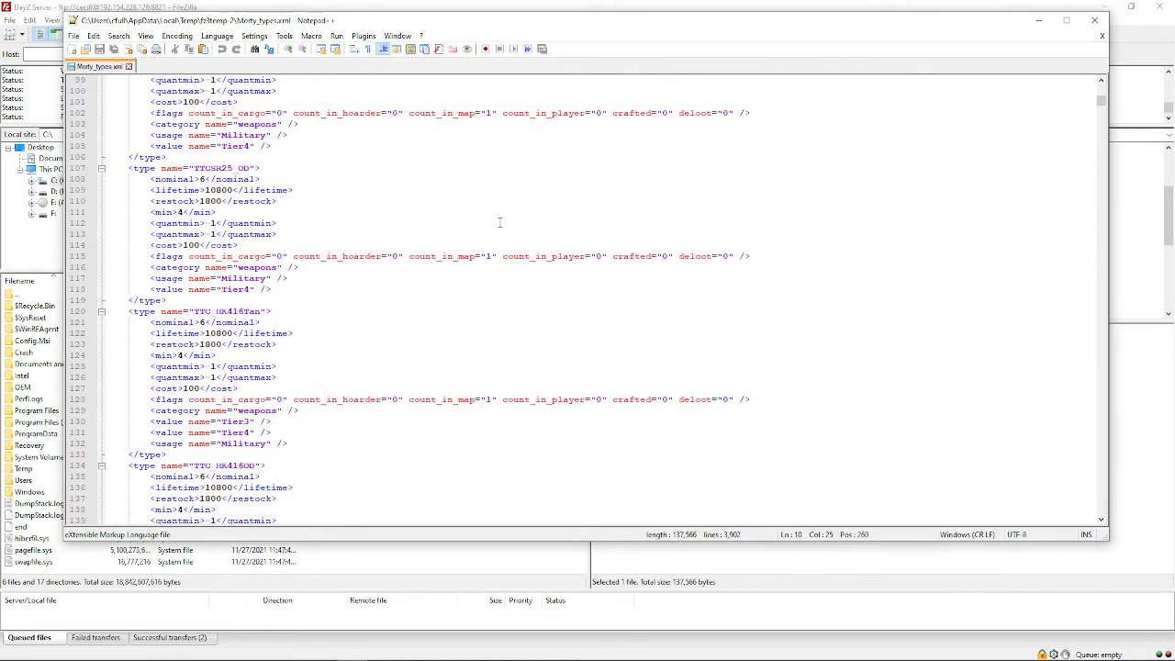
scroll(515, 224, "down", 7)
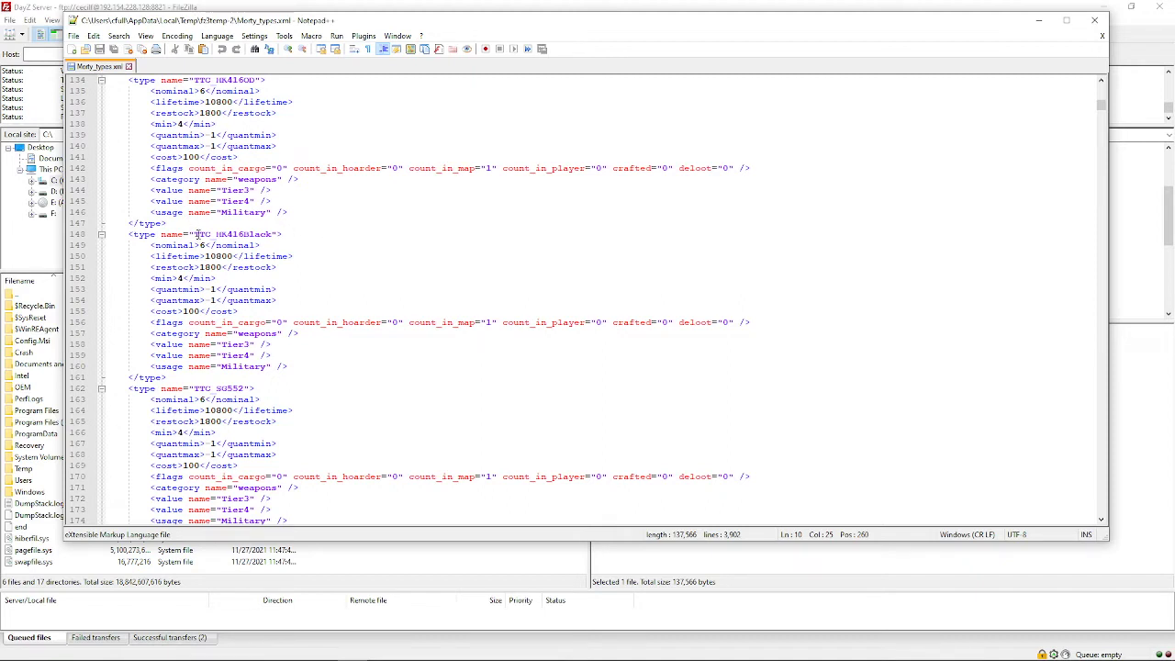
- Highlight the class name TTC_HK416Black in its type tag and inspect it
left_click_drag(197, 235, 273, 235)
left_click(278, 267)
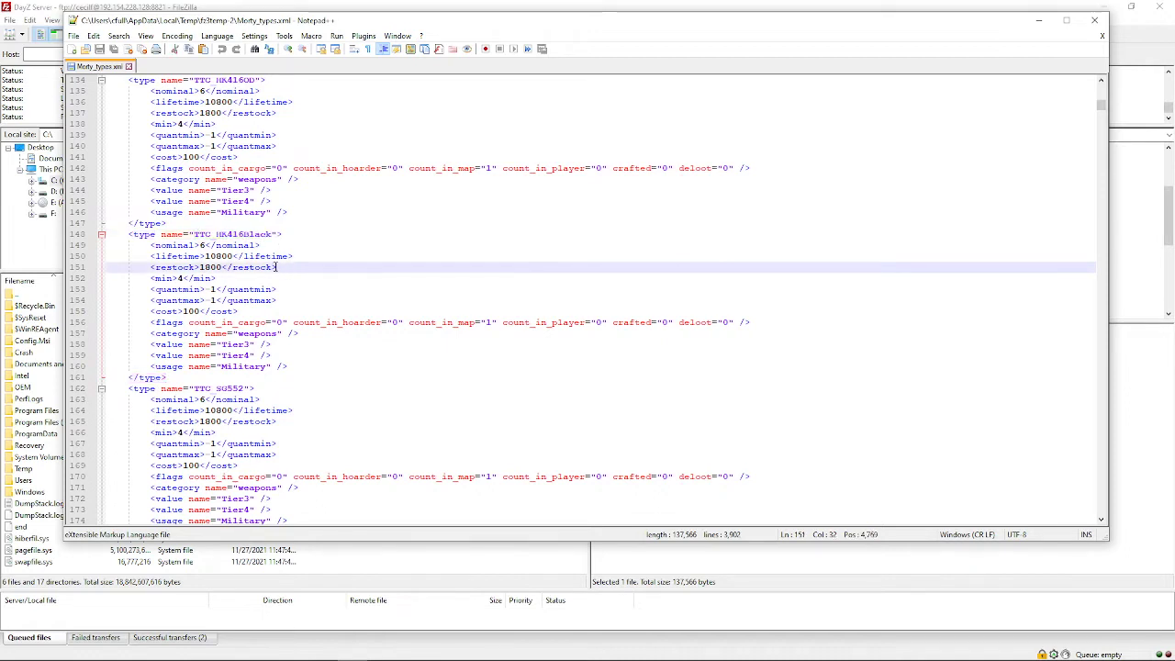
left_click(259, 234)
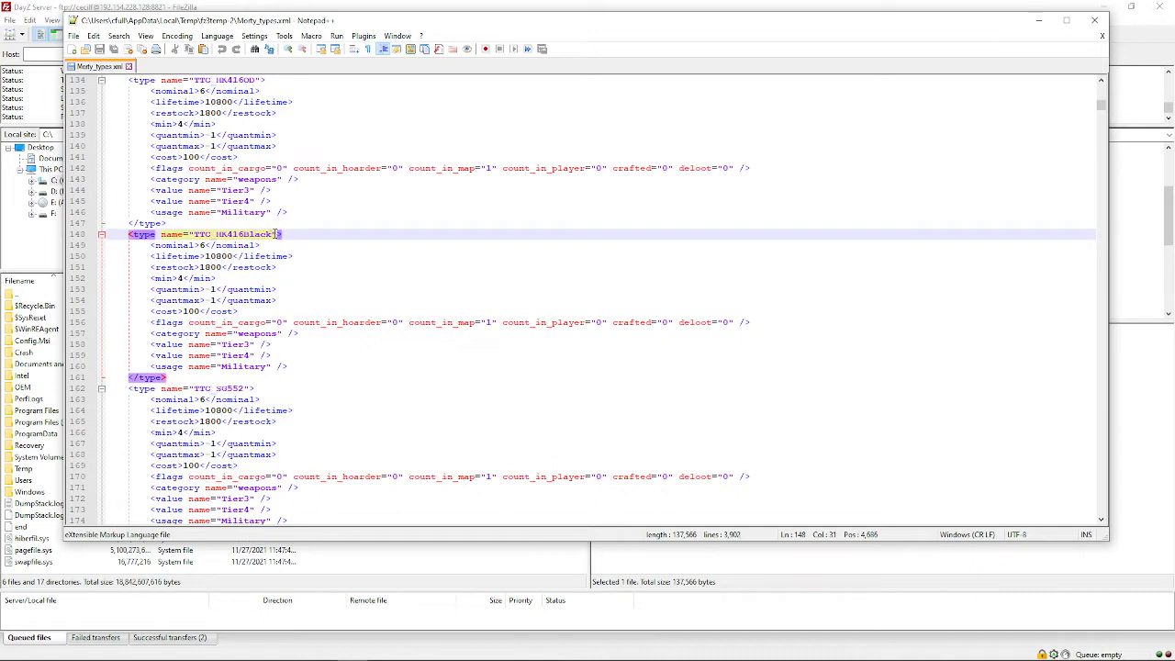
left_click(196, 235, "shift")
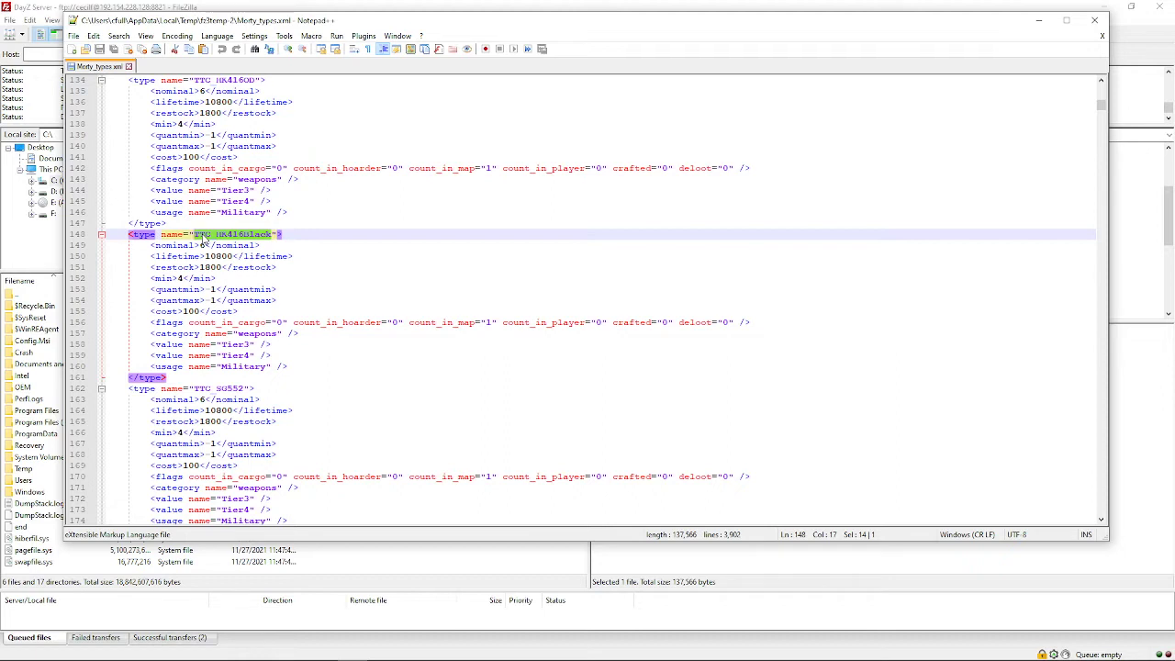
key("Right")
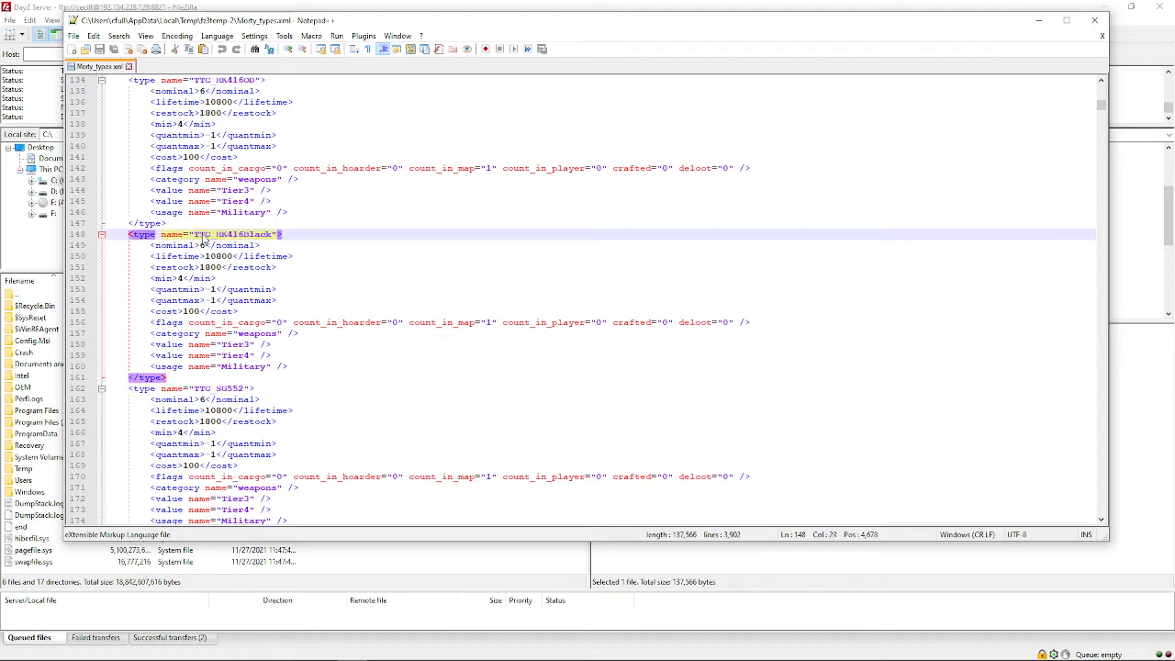
key("Left")
key("Left")
key("Left")
- Examine the nominal value of the TTC_HK416Black entry and compare it with the min value
key("Down")
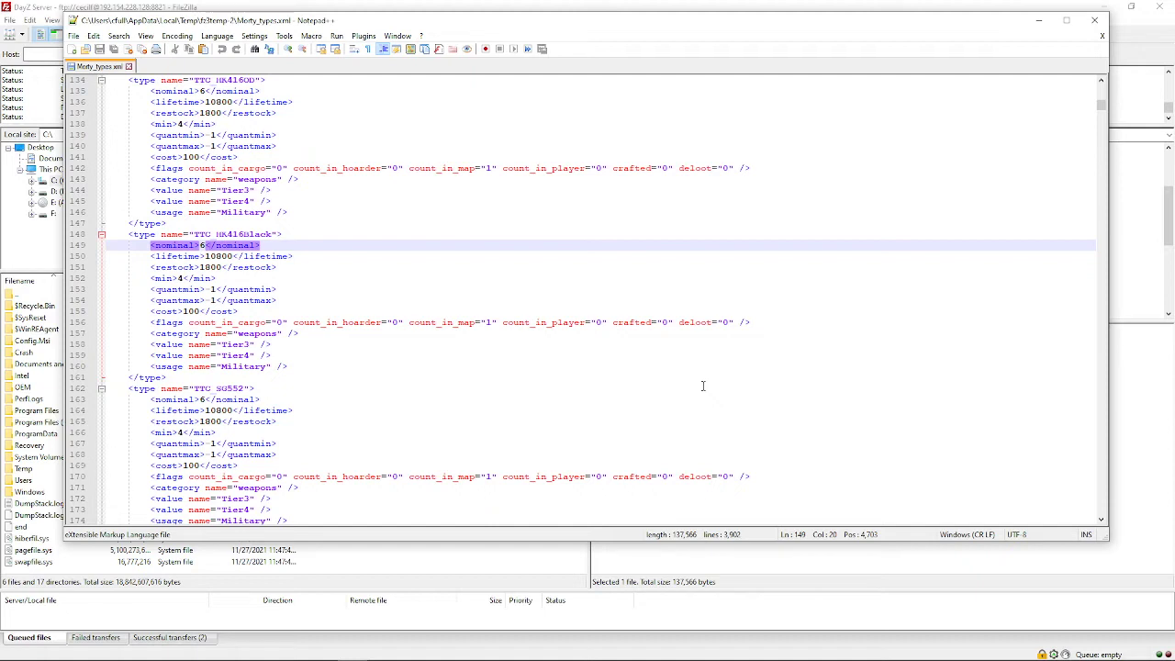
key("Left")
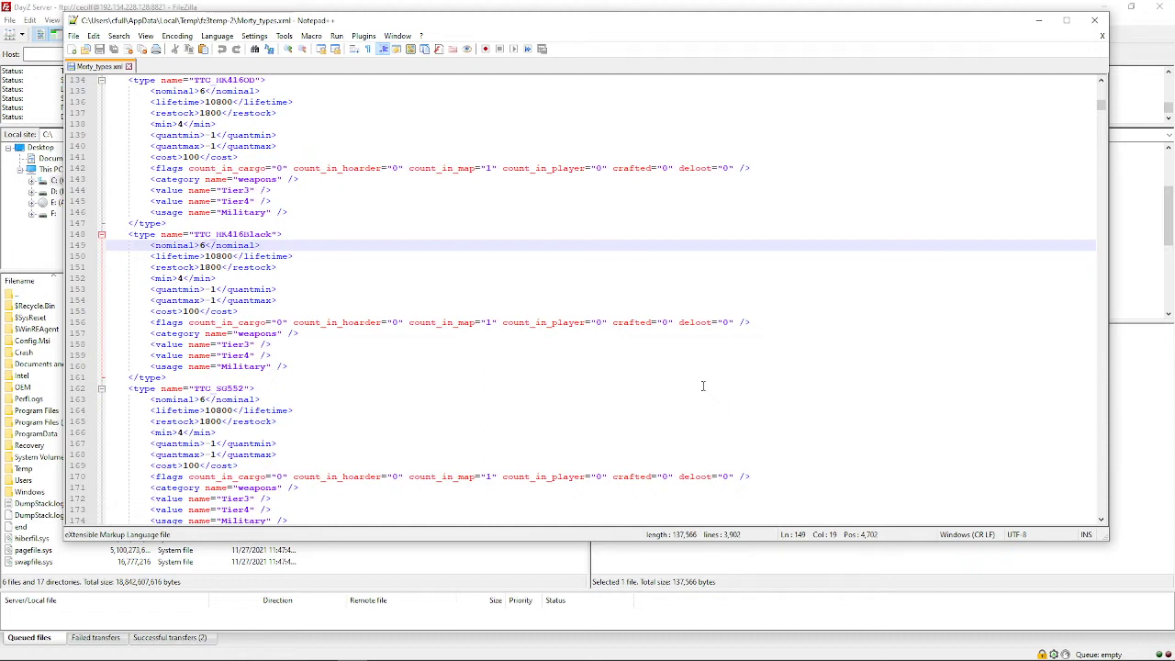
key("Down")
key("Down")
key("Down")
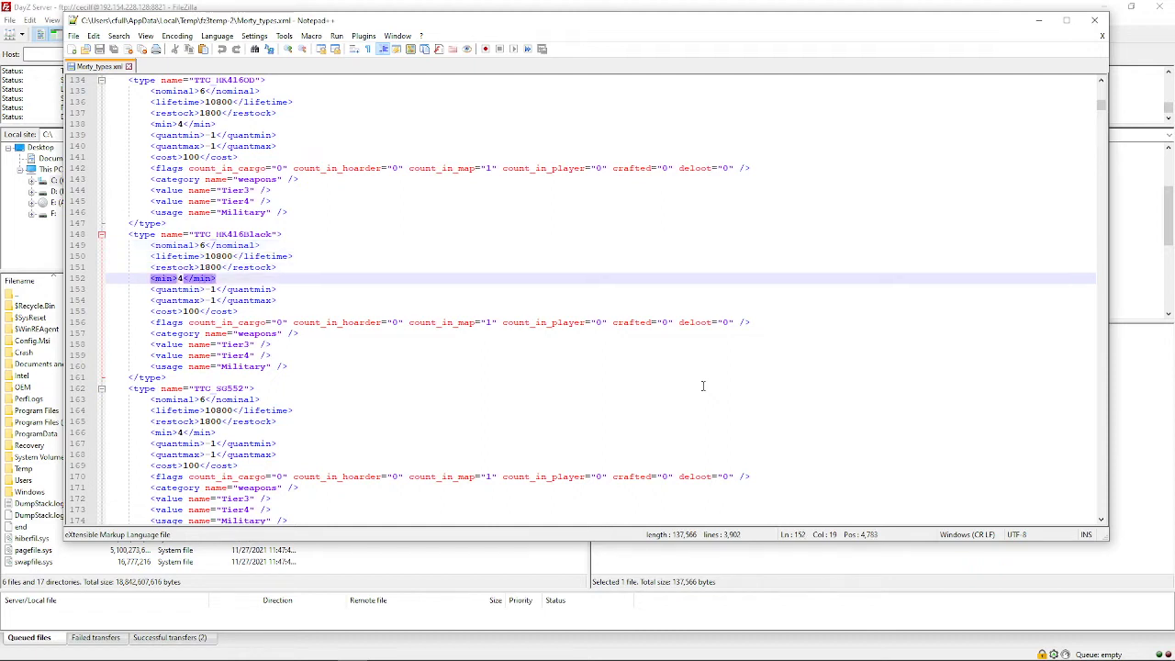
key("Up")
key("Up")
key("Up")
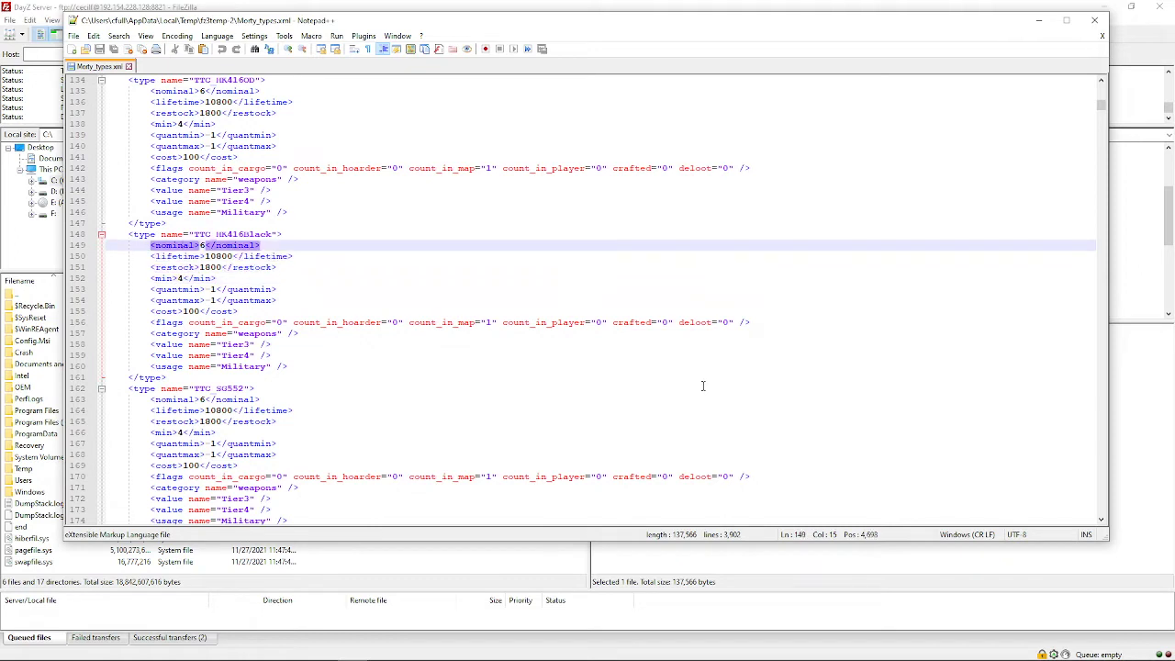
key("Right")
key("Right")
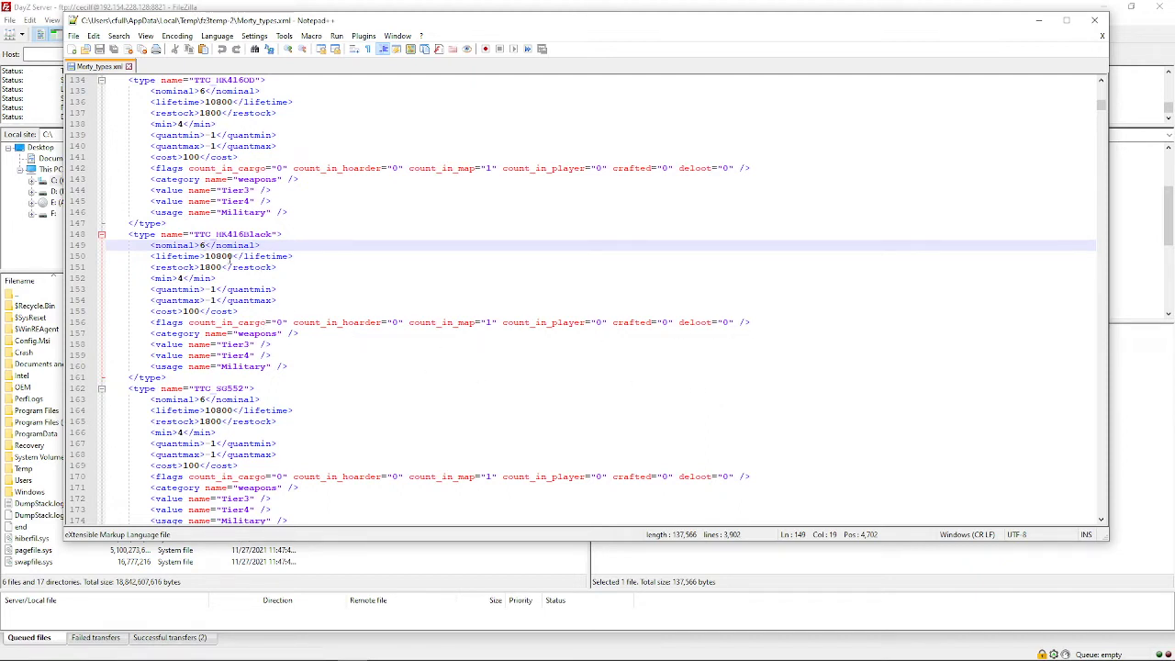
- Examine the lifetime line and the restock line of the TTC_HK416Black entry
left_click(232, 258)
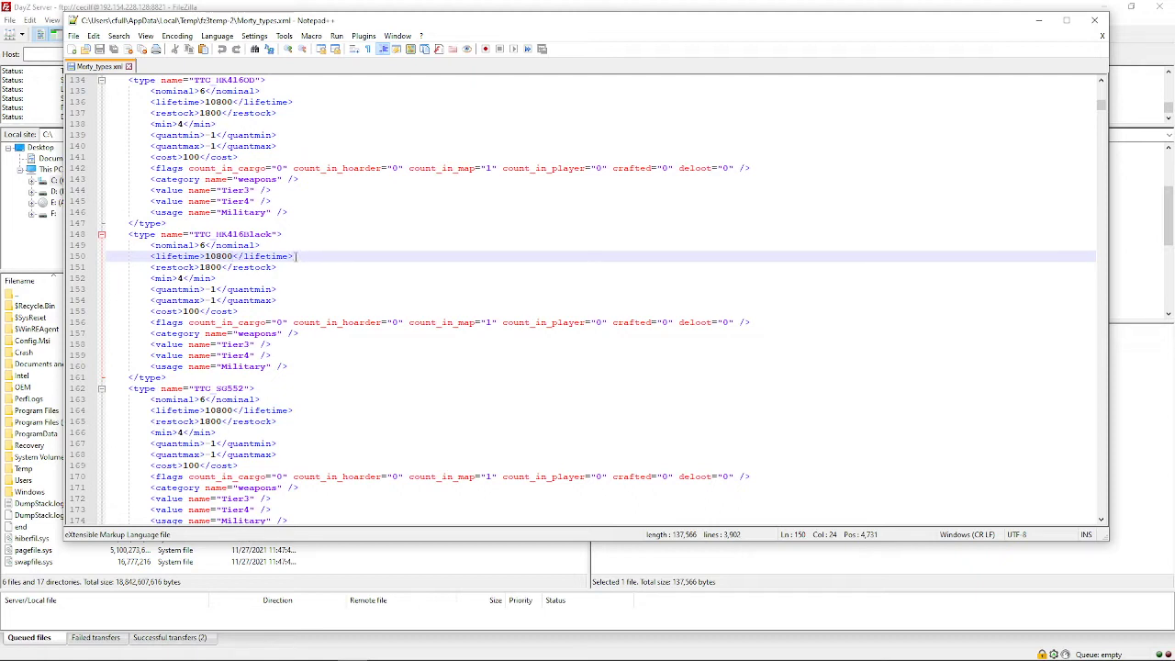
left_click(295, 256)
key("Down")
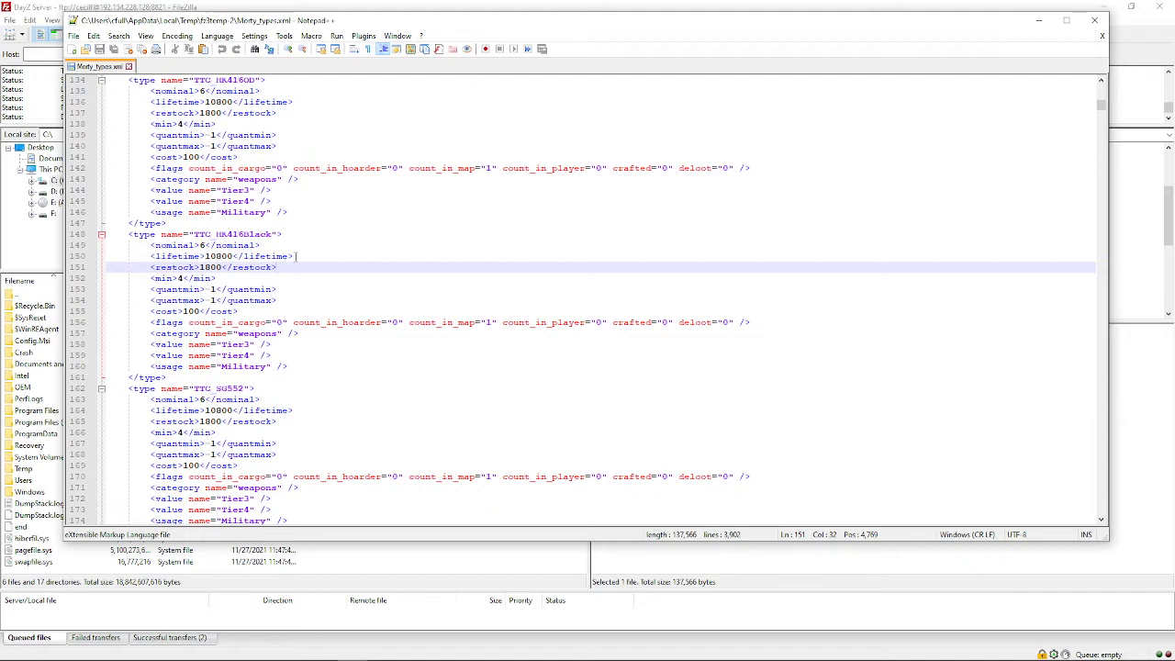
key("Left")
key("Left")
key("Left")
key("Left")
key("Left")
key("Left")
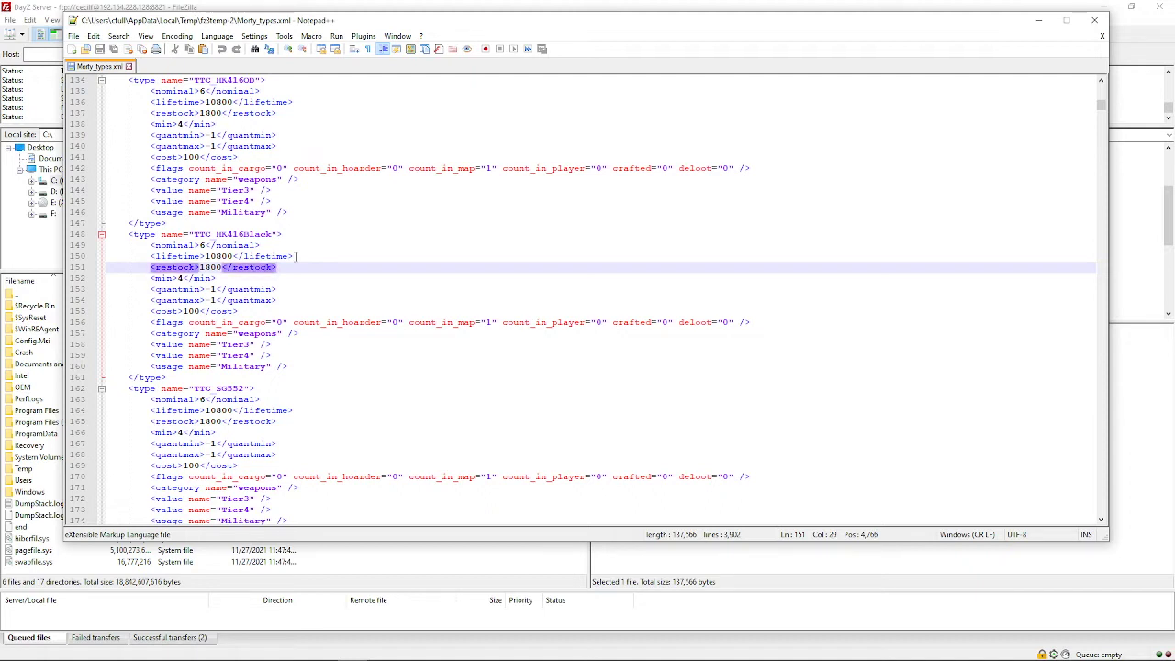
key("Left")
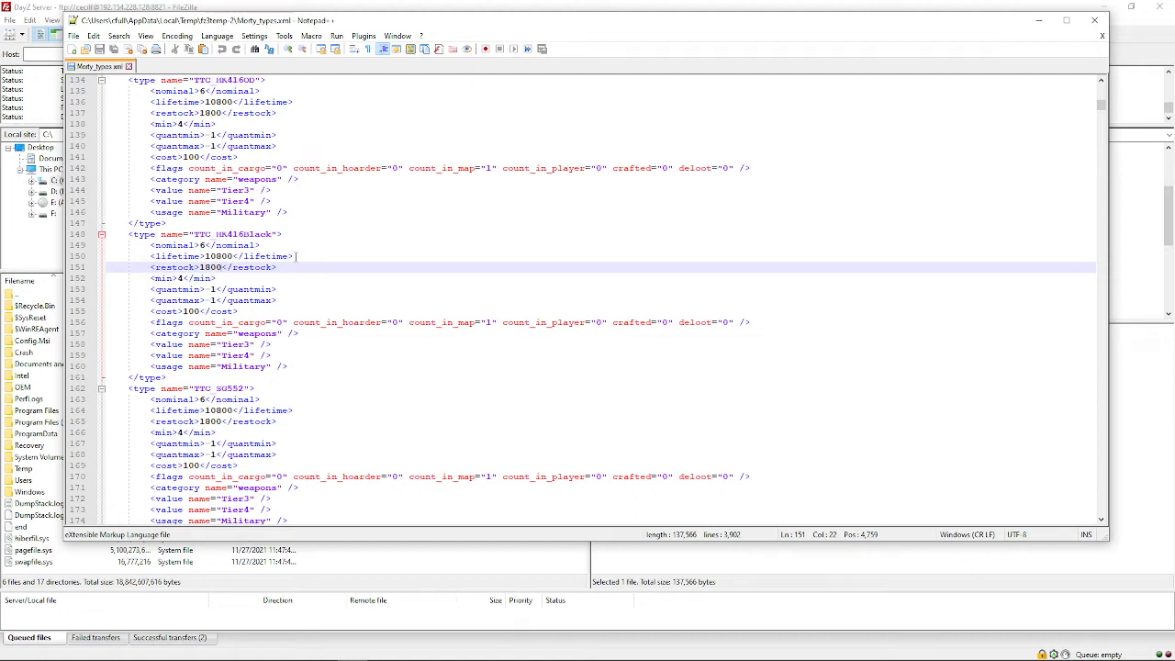
- Review the TTC_HK416Black entry again from its type name through restock, returning to the lifetime value
key("Up")
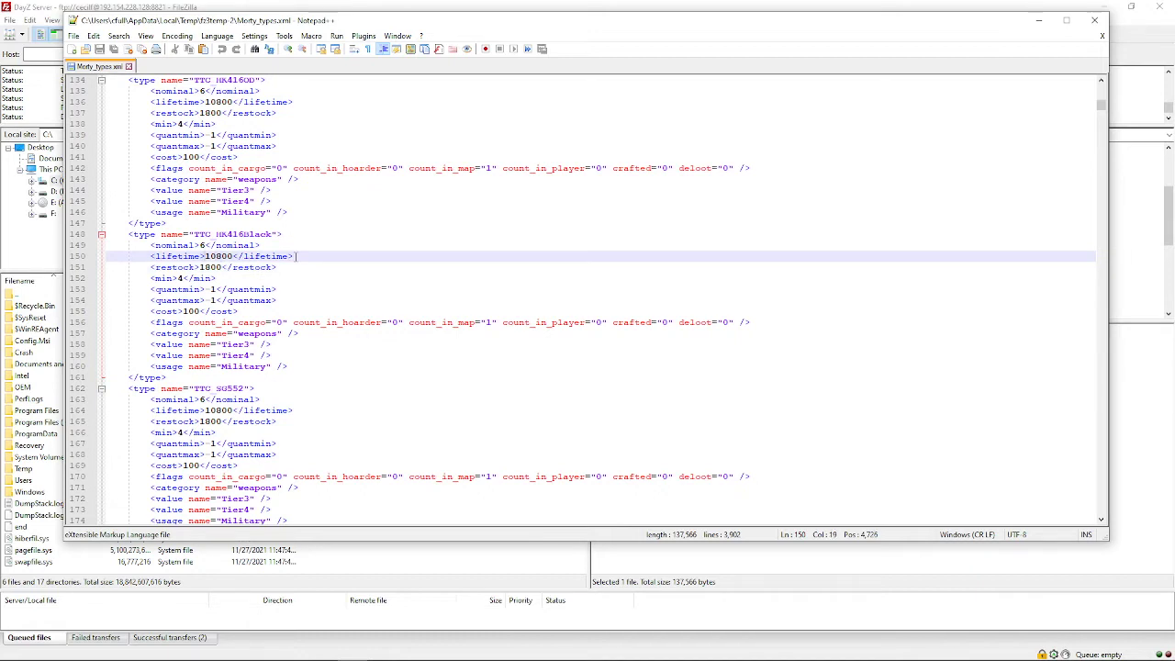
key("Right")
key("Right")
key("Right")
key("Right")
key("Up")
key("Up")
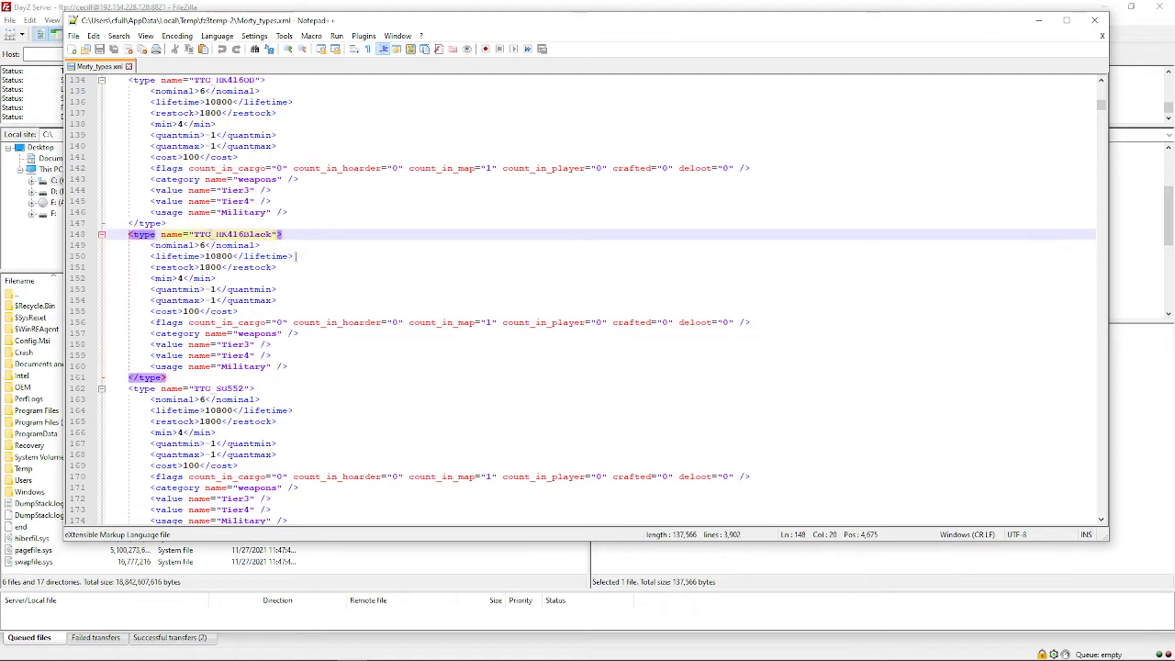
key("Down")
key("Down")
key("Down")
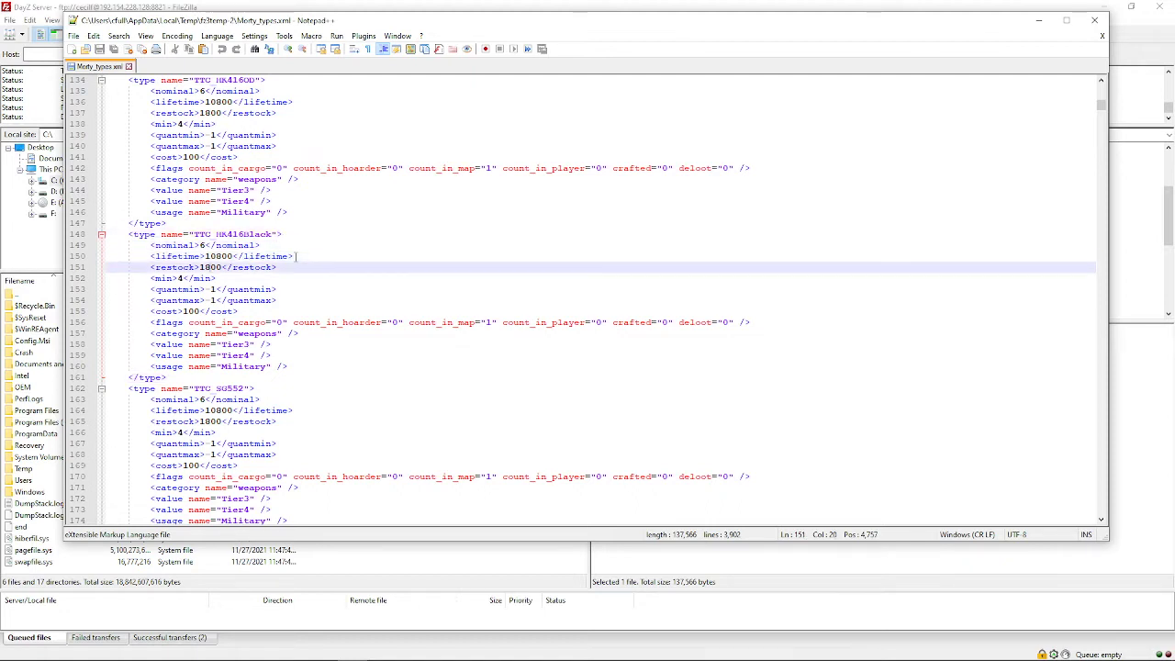
key("Up")
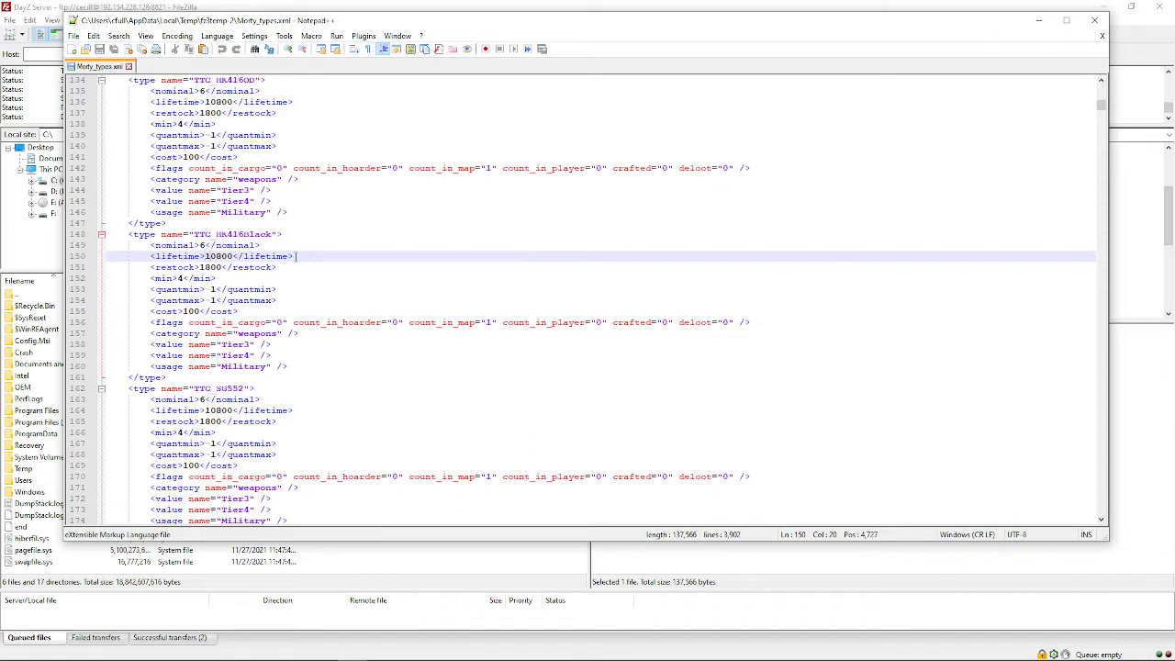
key("Right")
key("Right")
- Compare the restock value of TTC_HK416Black with its min and lifetime values
key("Down")
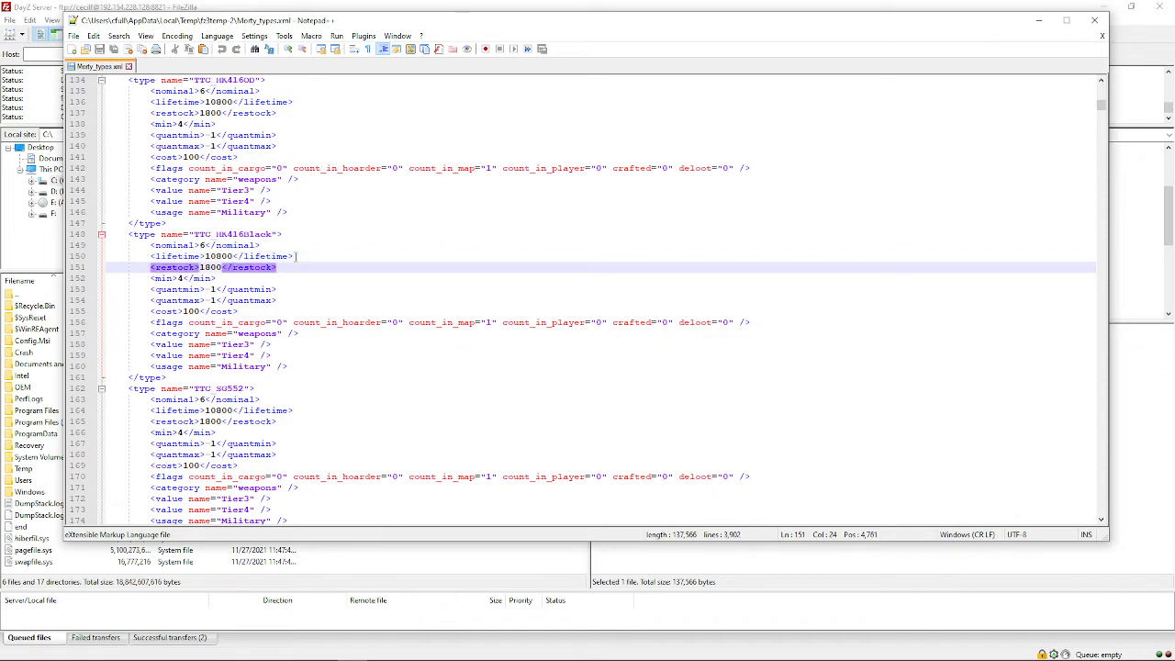
key("Down")
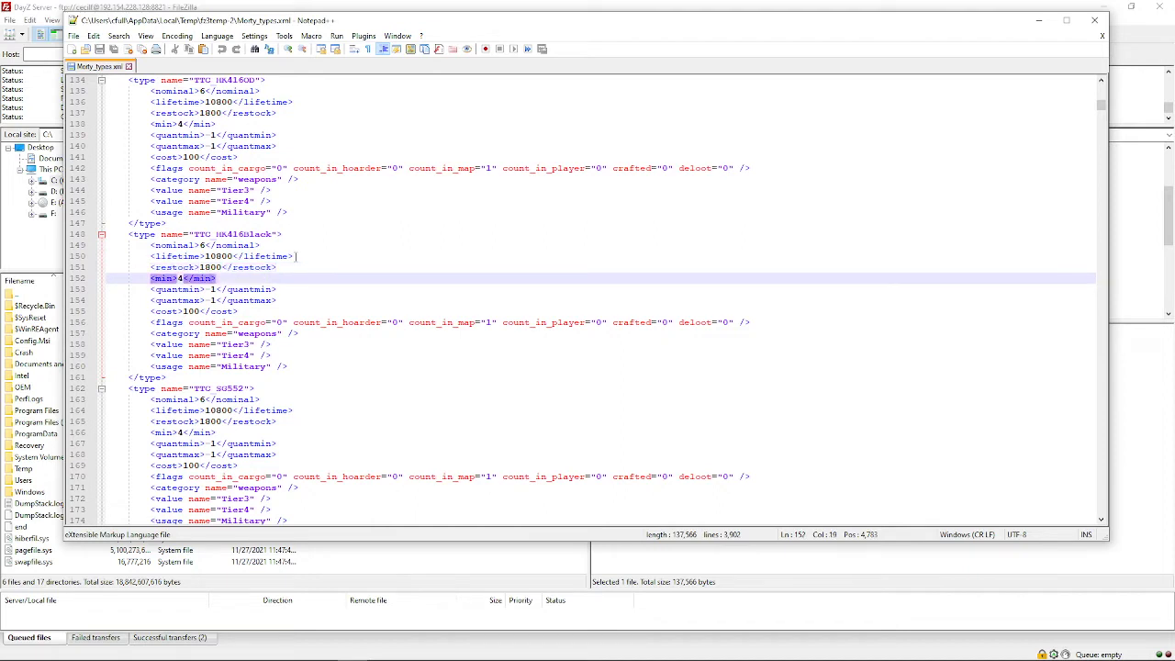
key("Up")
key("Up")
key("Down")
key("Down")
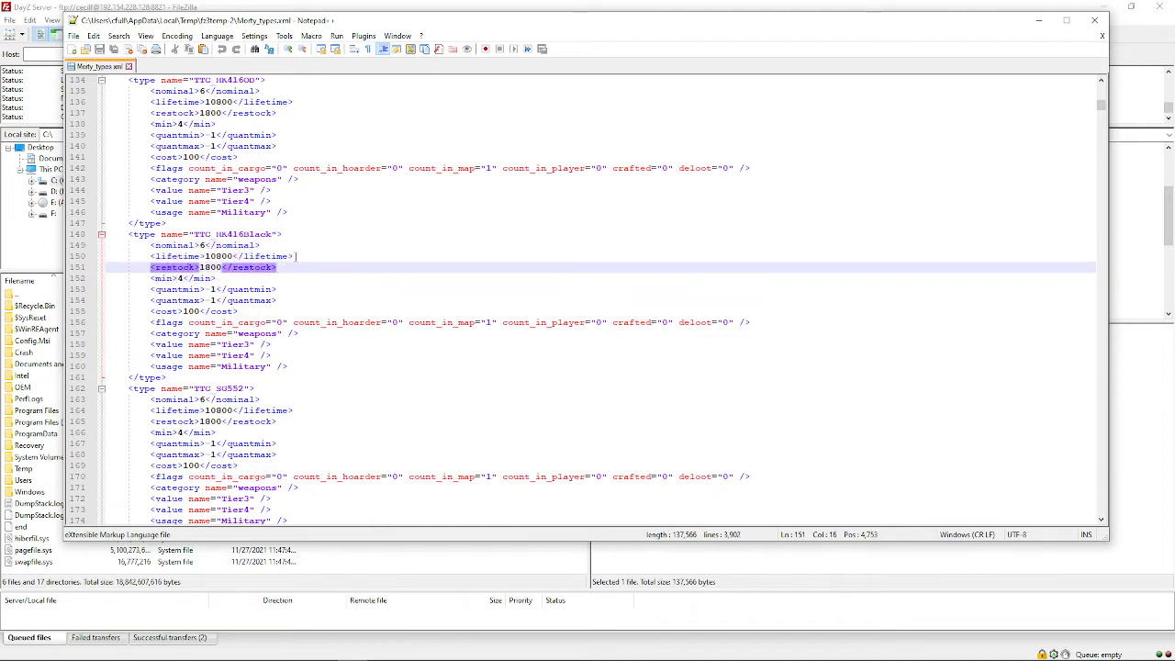
key("Left")
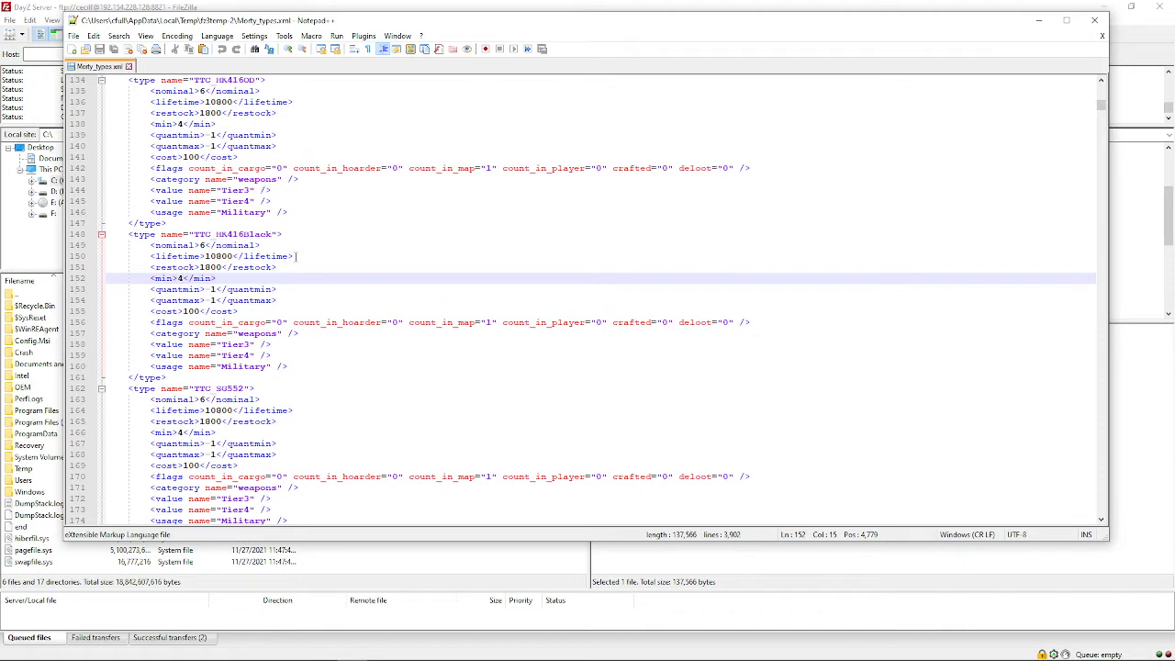
key("Up")
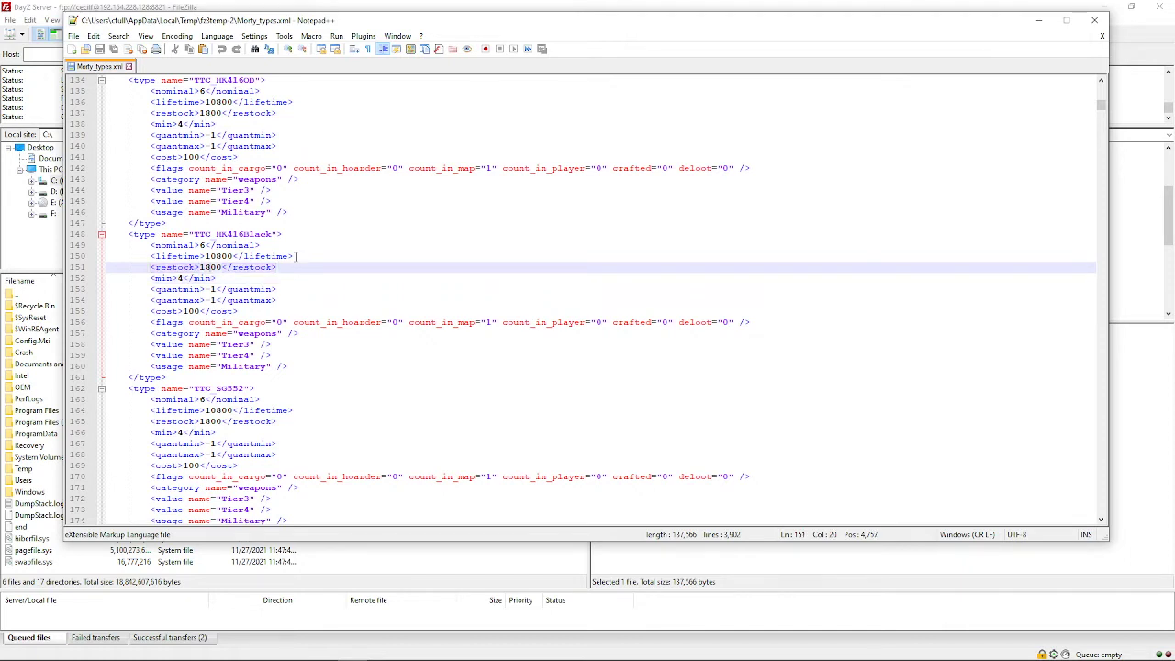
key("Up")
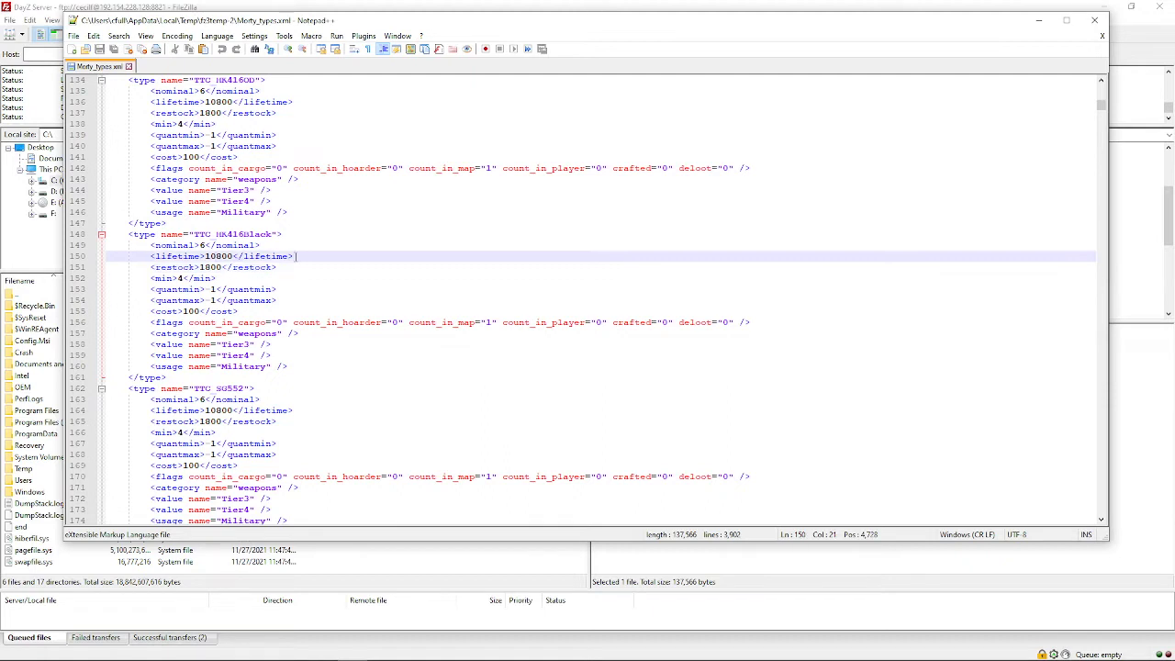
key("Down")
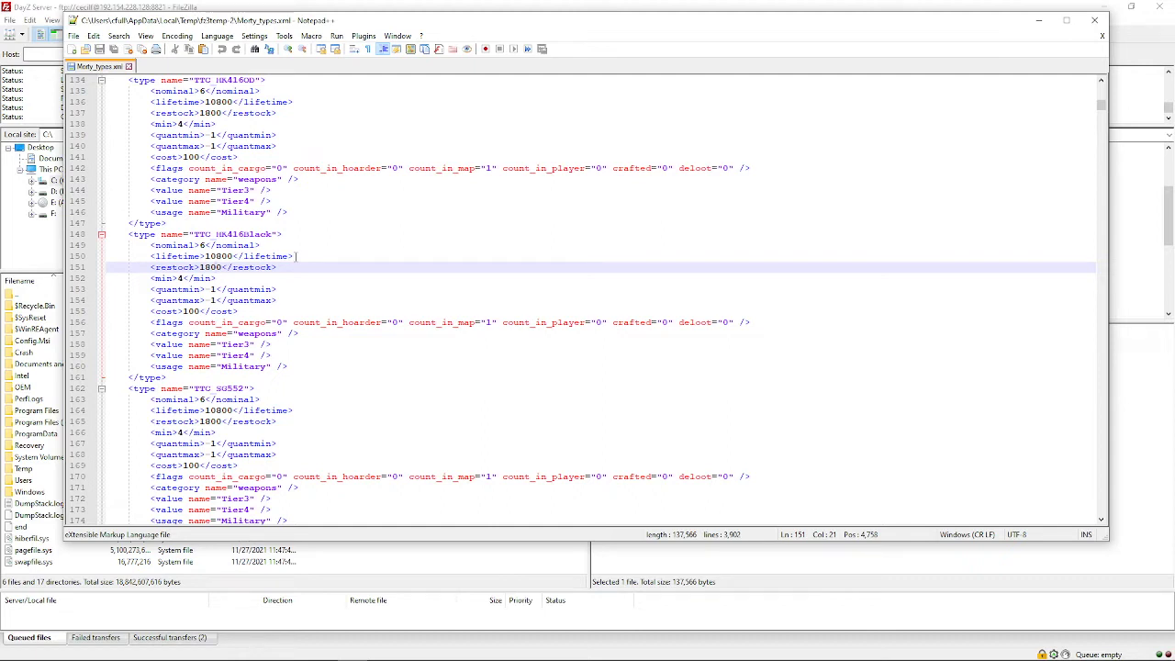
- Compare the nominal value of the TTC_HK416Black entry with its min value, ending on the min line
key("Up")
key("Up")
key("Up")
key("Down")
key("Down")
key("Down")
key("Down")
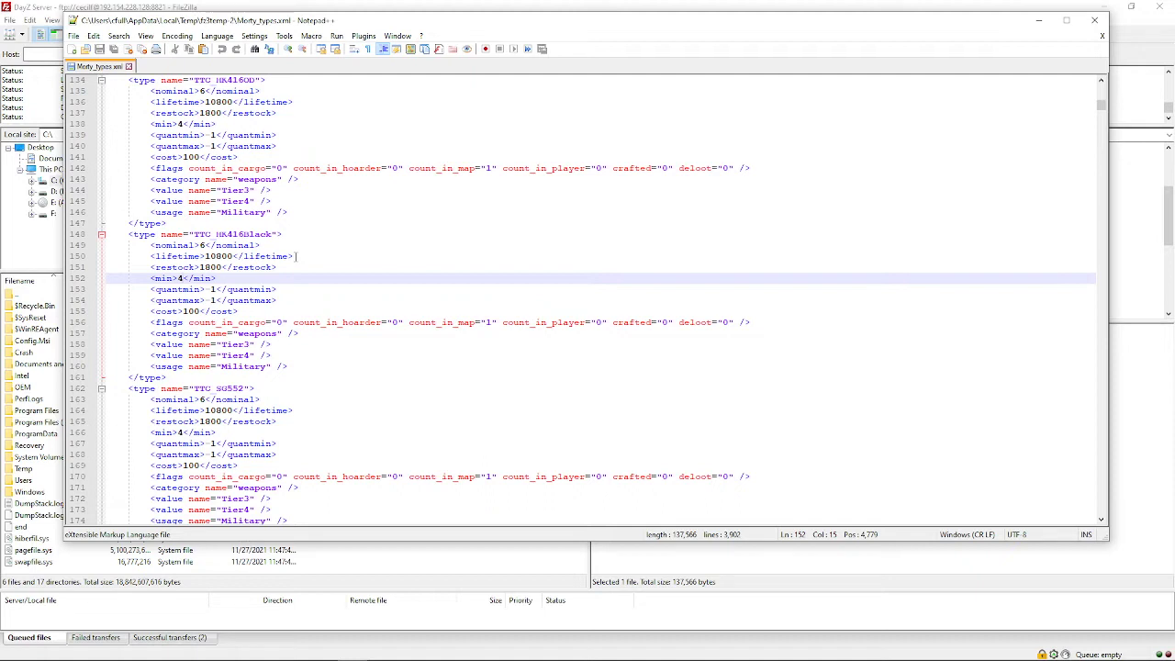
key("Up")
key("Up")
key("Up")
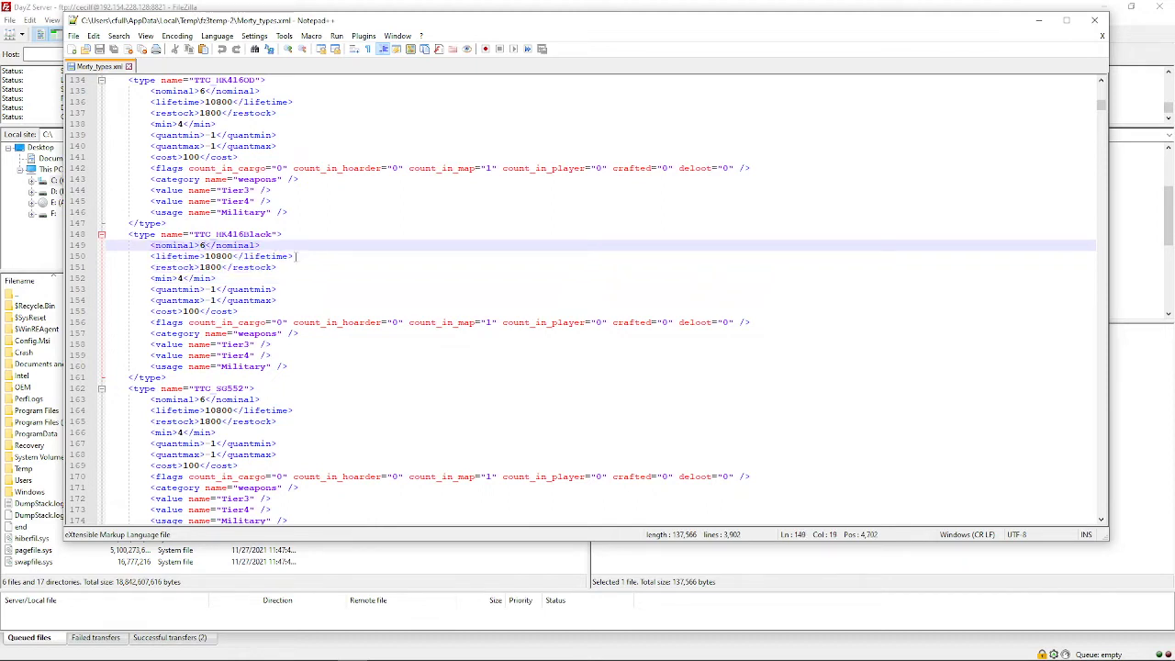
key("Right")
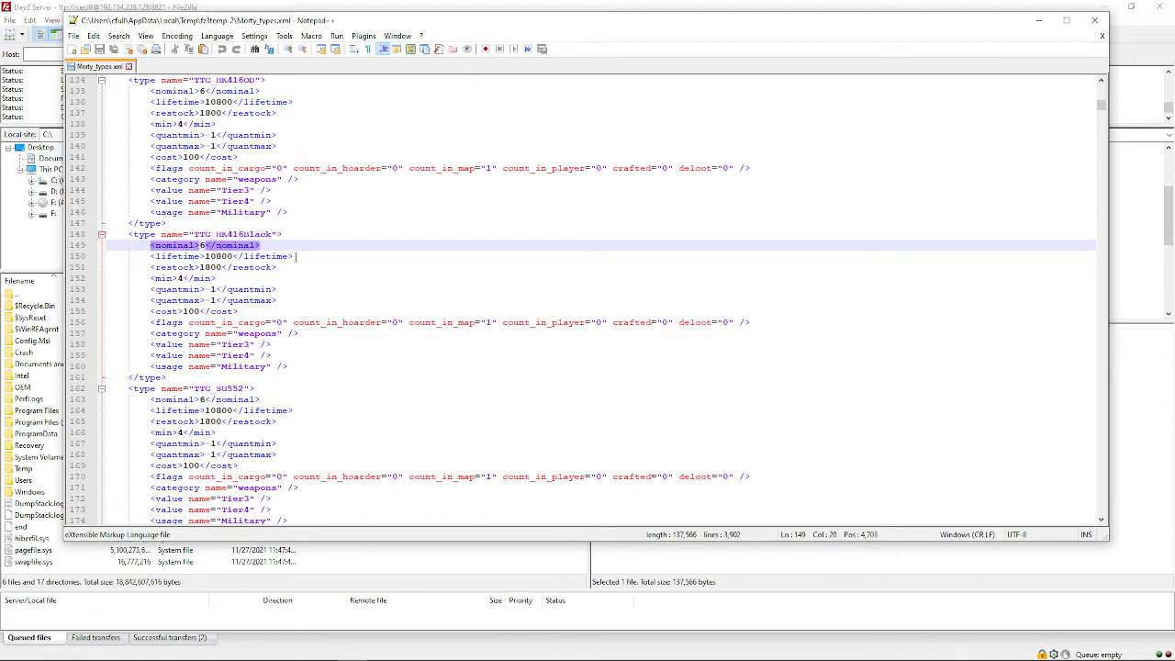
key("Down")
key("Down")
key("Down")
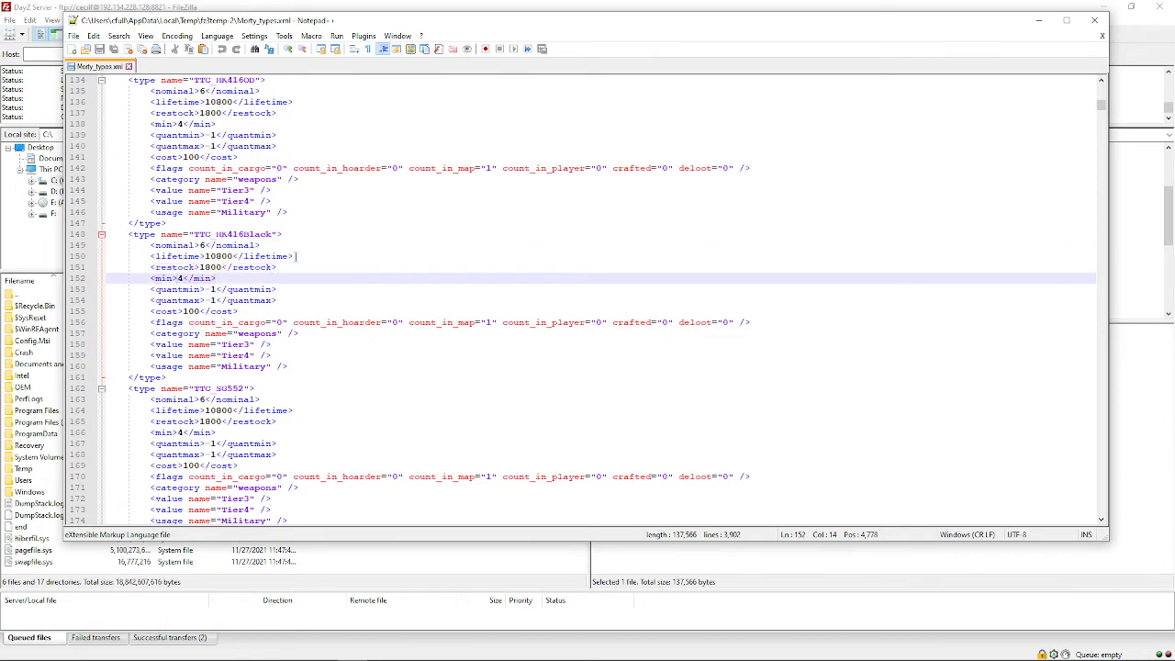
- Recheck the TTC_HK416Black nominal line against the min line and return to the min value
key("Up")
key("Up")
key("Up")
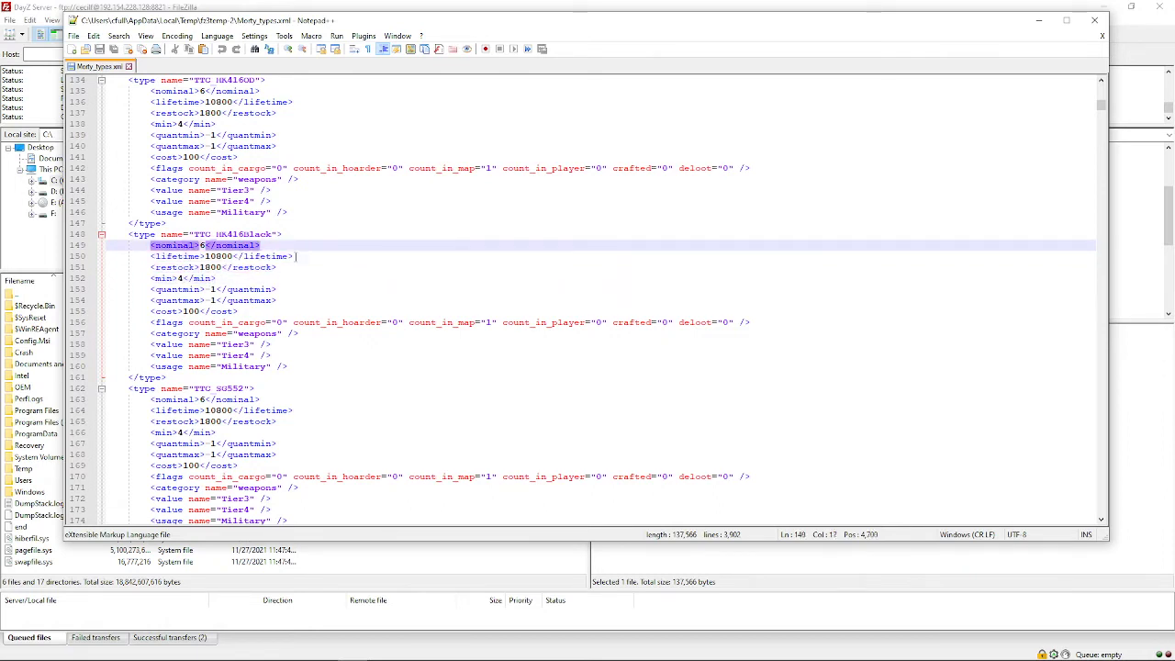
key("Right")
key("Right")
key("Down")
key("Down")
key("Down")
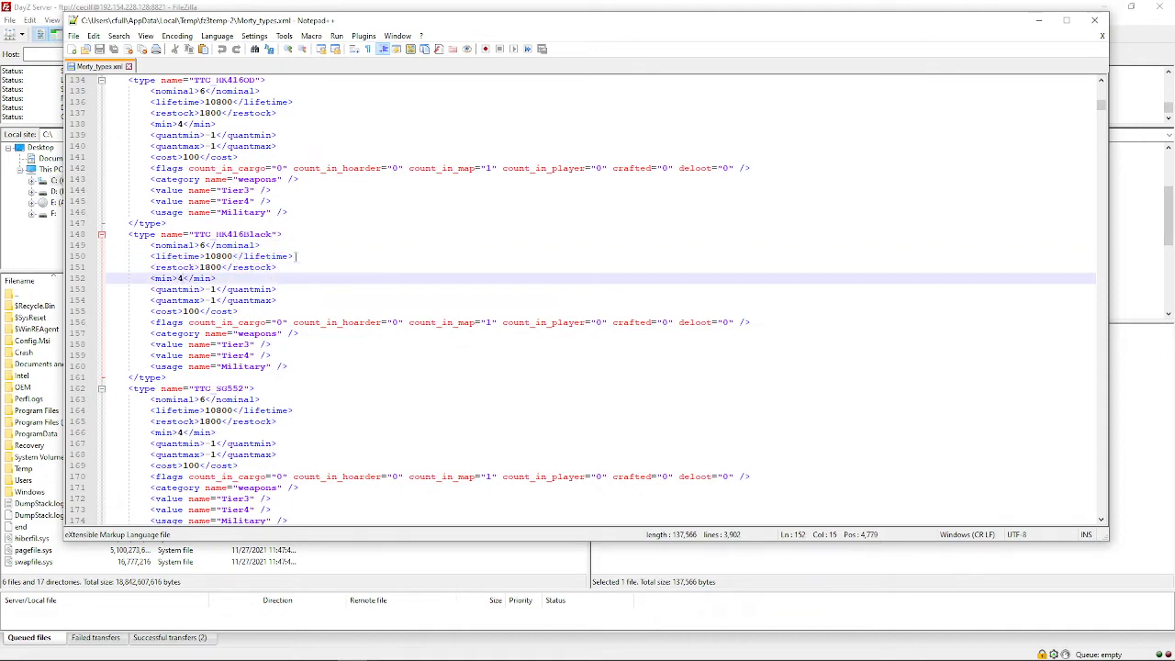
key("Up")
key("Up")
key("Up")
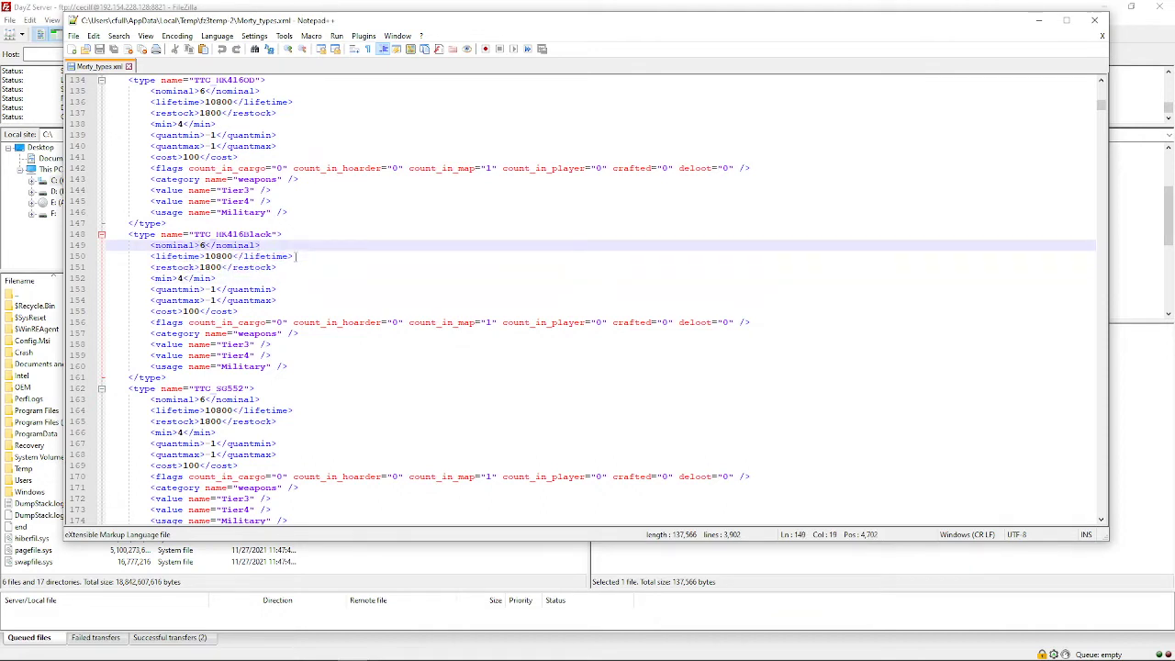
key("Down")
key("Down")
key("Down")
key("Down")
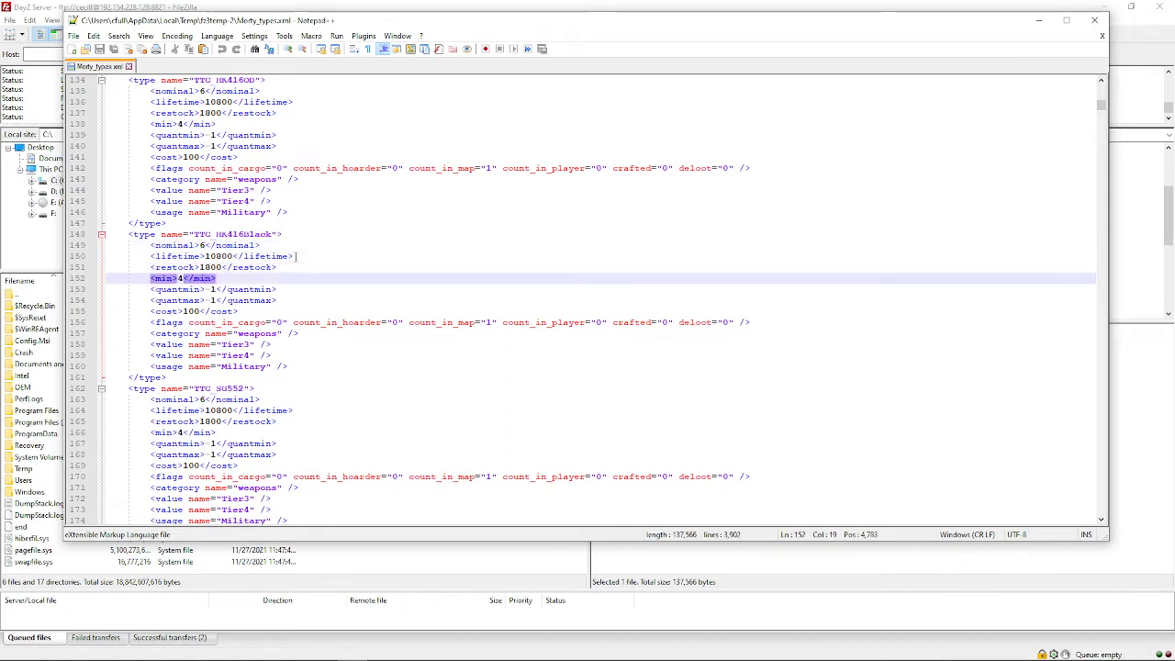
key("Up")
key("Left")
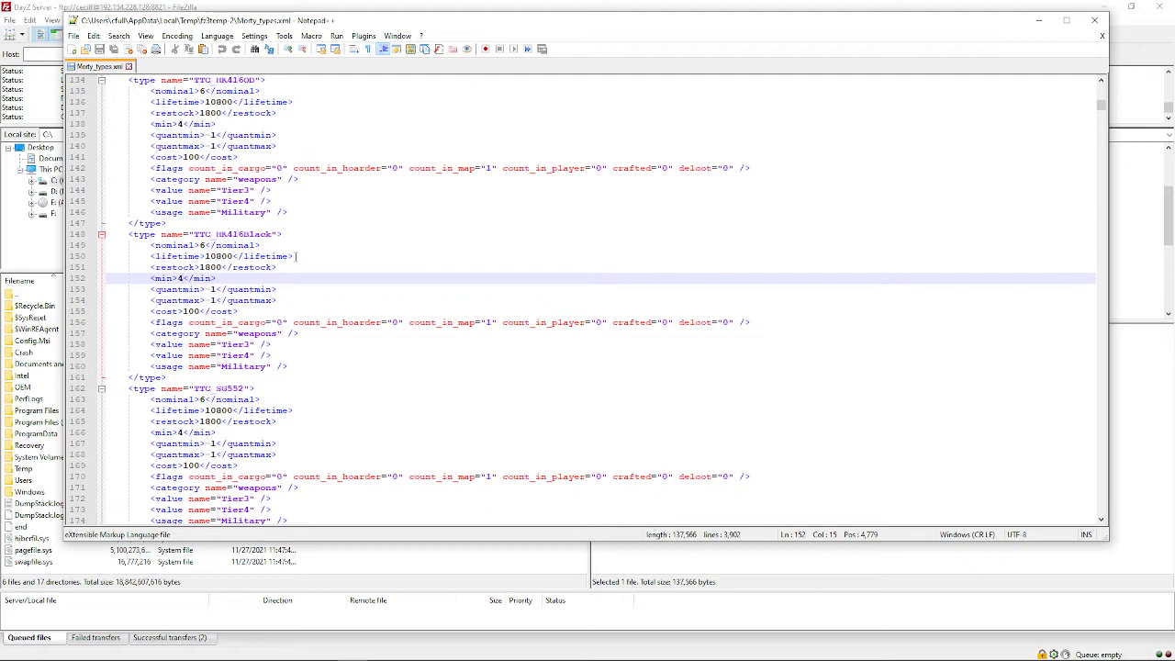
- Examine the quantmin and quantmax lines of the TTC_HK416Black entry and compare their values
key("Down")
key("Right")
key("Right")
key("Right")
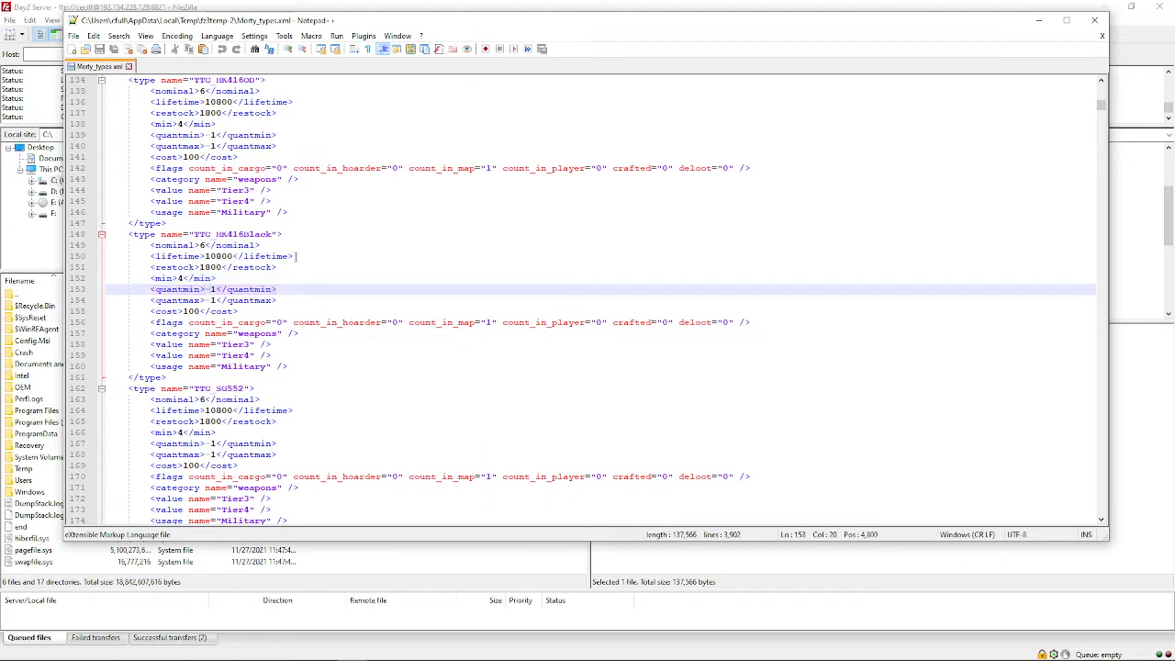
key("Down")
key("Up")
key("Down")
key("Up")
key("Down")
key("Up")
key("Down")
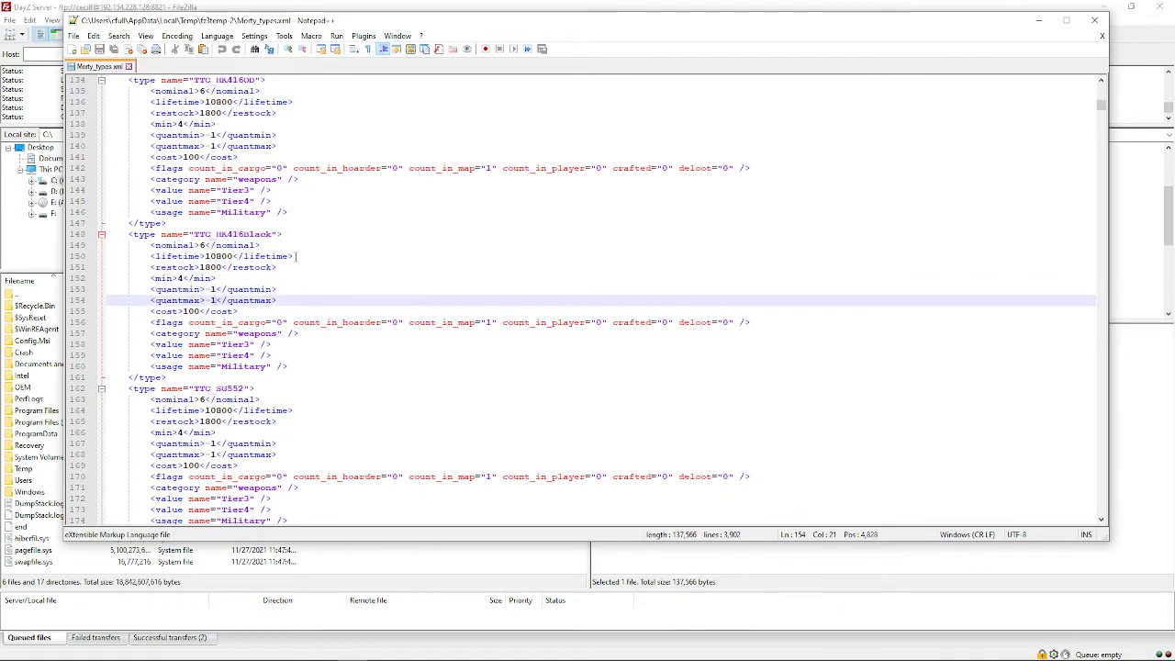
key("Up")
key("Down")
key("Up")
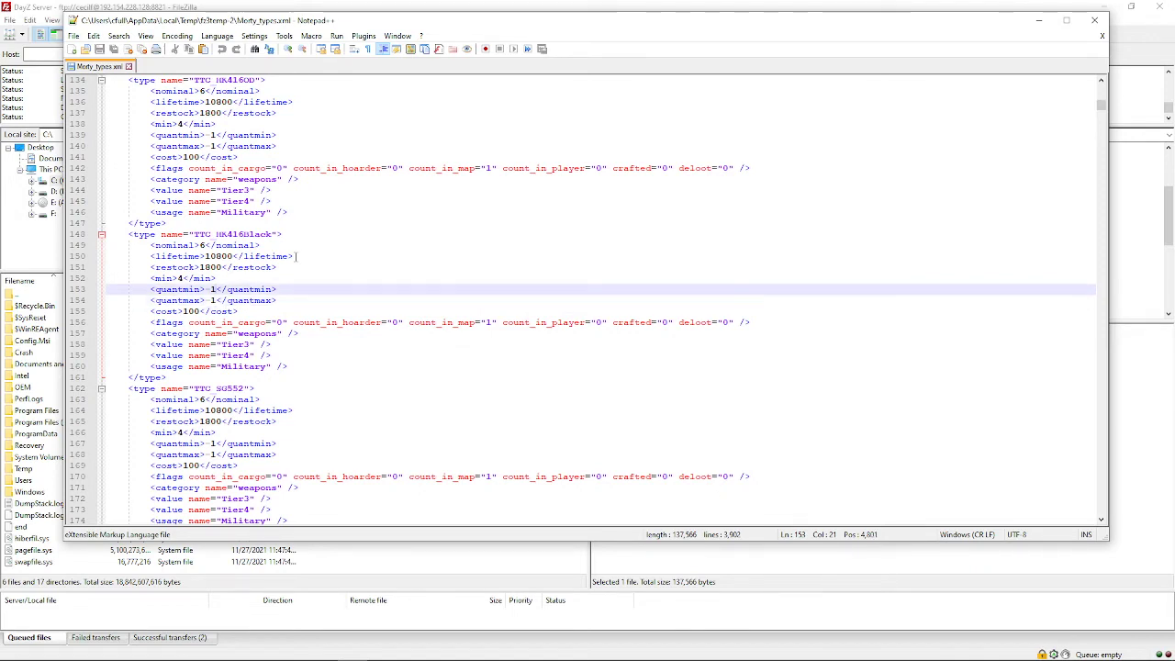
key("Down")
key("Up")
key("Down")
key("Up")
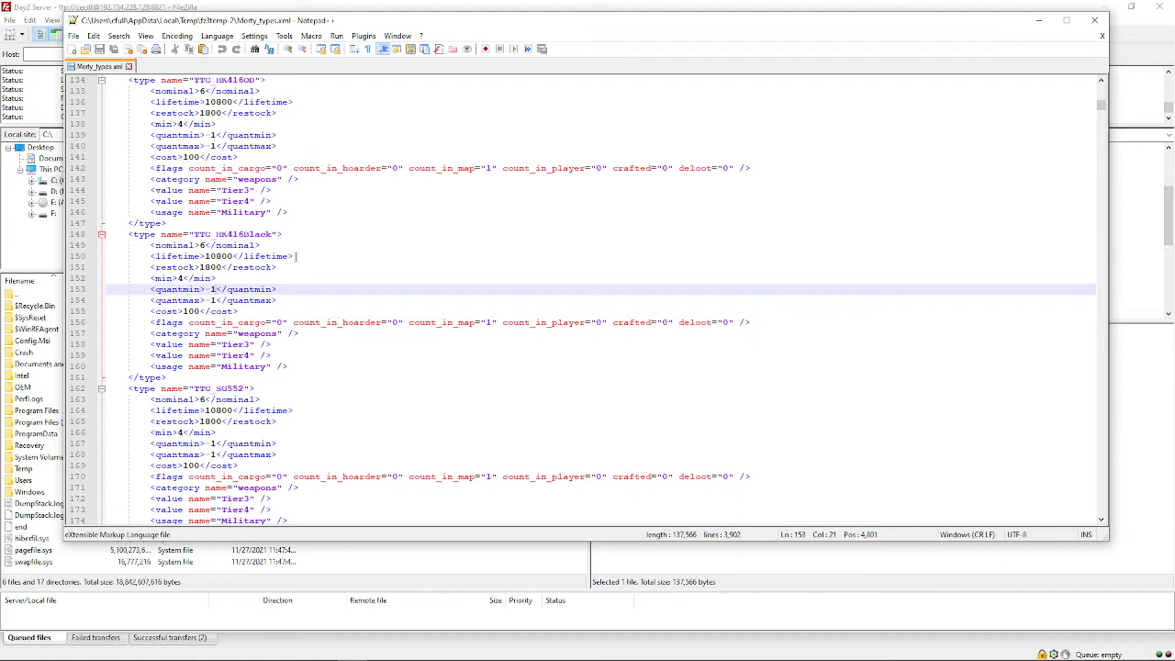
key("Down")
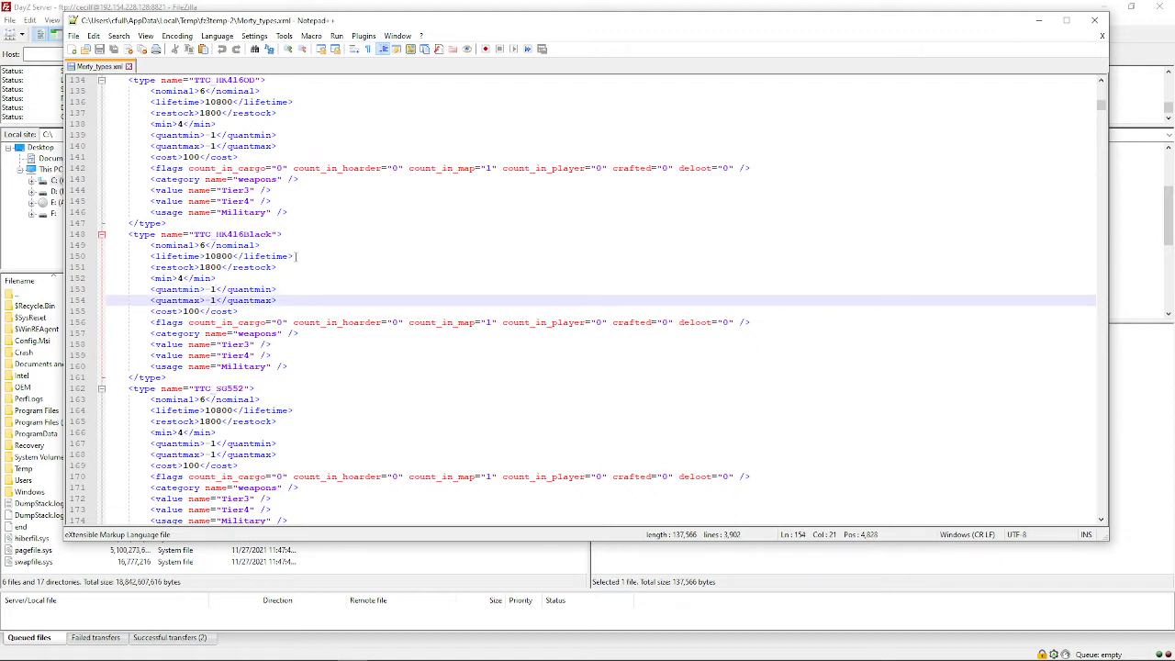
key("Up")
key("Down")
key("Up")
key("Down")
- Examine the cost line of TTC_HK416Black in relation to the TTC_HK416Black and TTC_SG552 type names
key("Down")
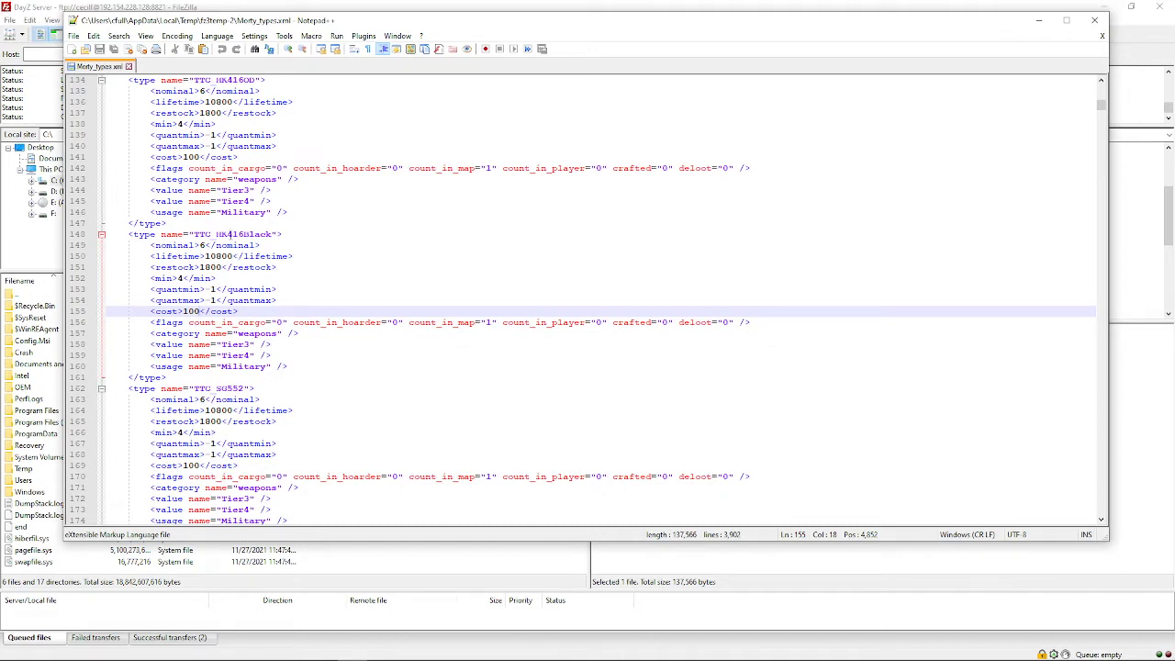
left_click(229, 234)
left_click(219, 389)
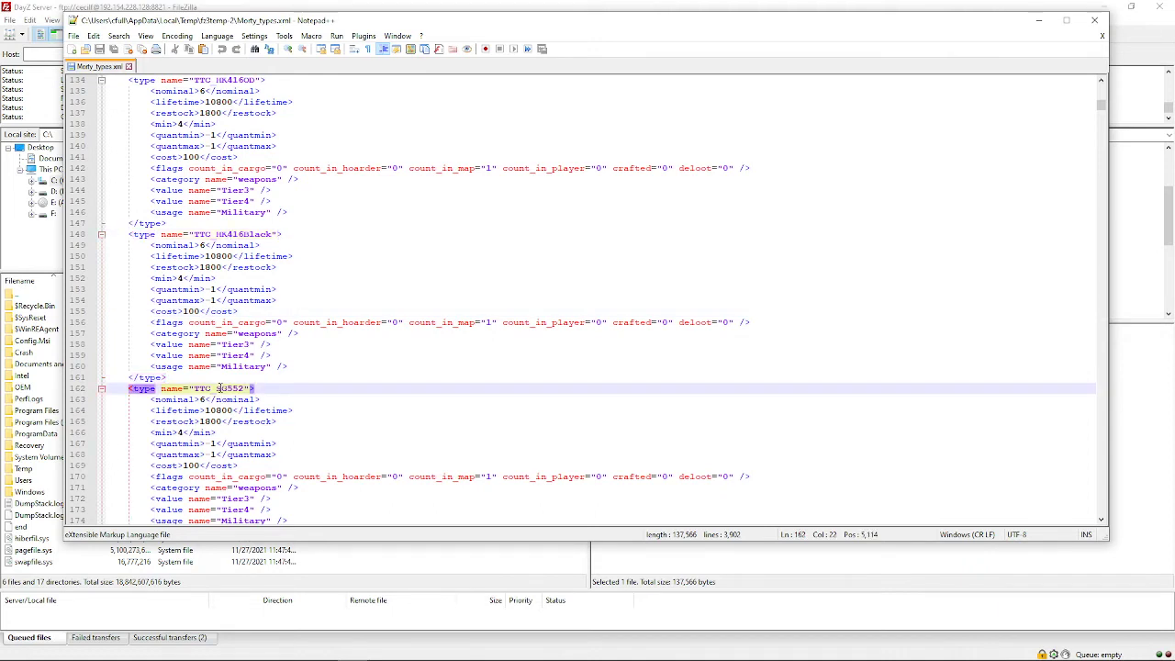
left_click(196, 312)
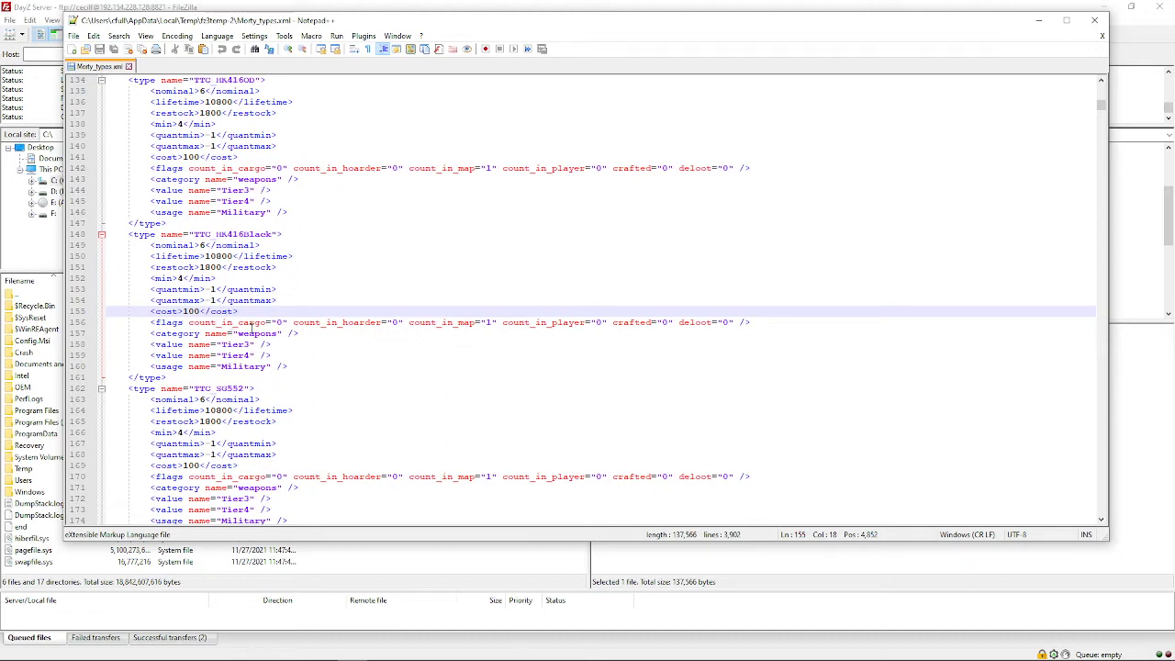
- Examine the count_in_cargo flag of TTC_HK416Black together with the entry's type name and nominal value
left_click(252, 323)
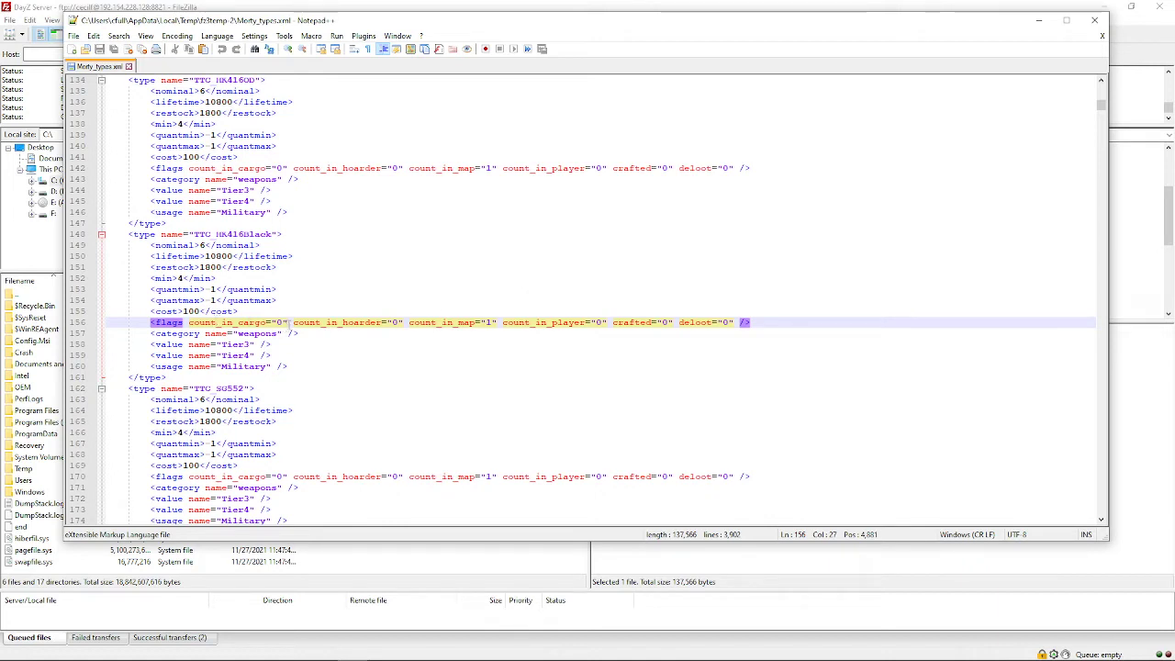
left_click(288, 322)
left_click(237, 234)
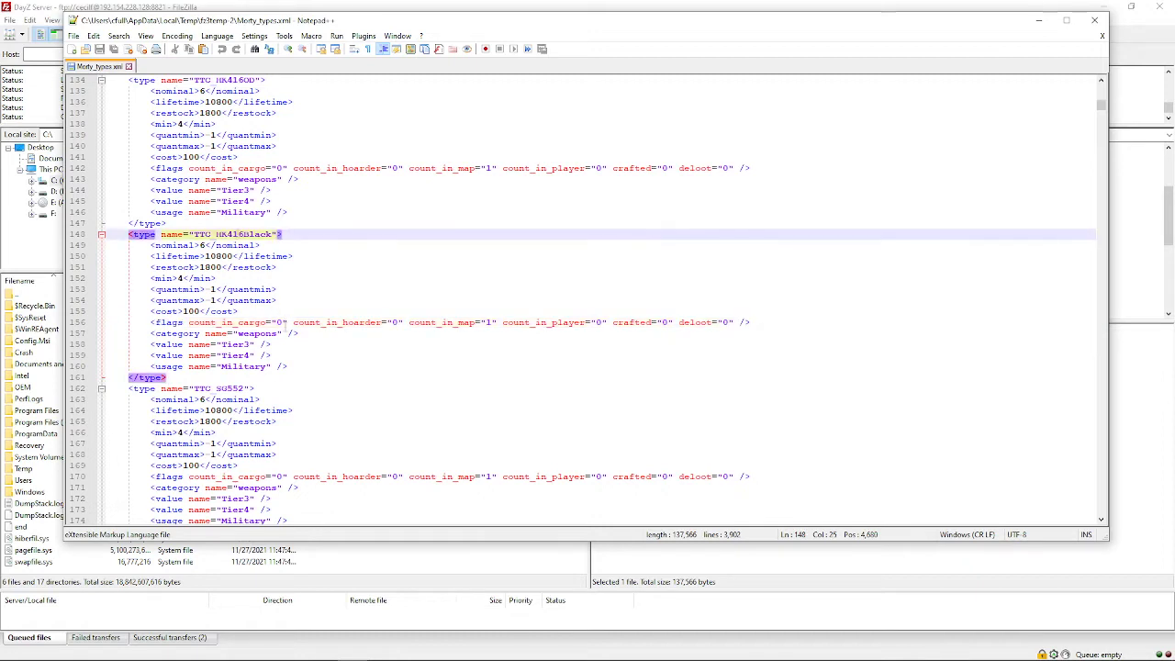
left_click(284, 322)
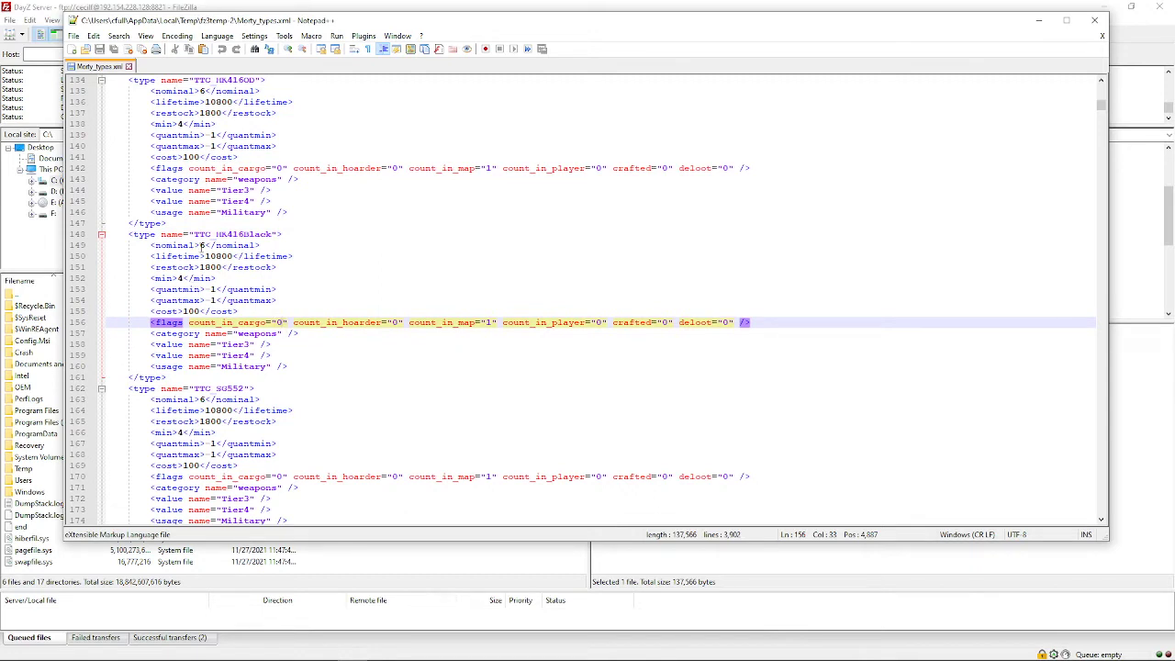
left_click(253, 323)
left_click(206, 245)
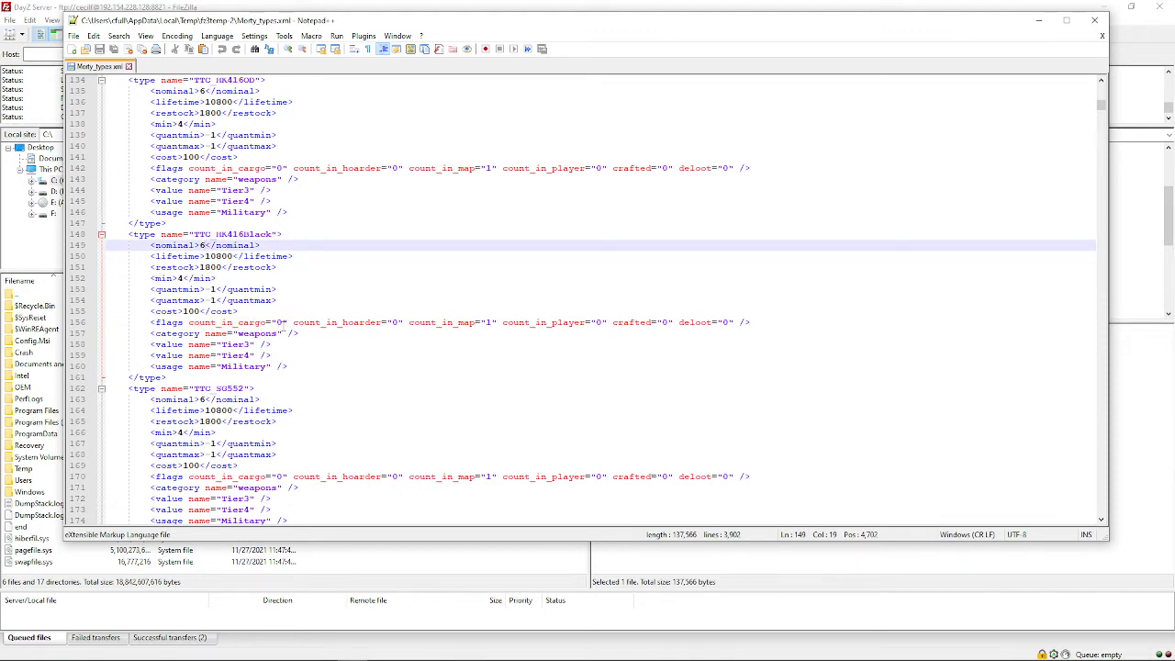
left_click(283, 322)
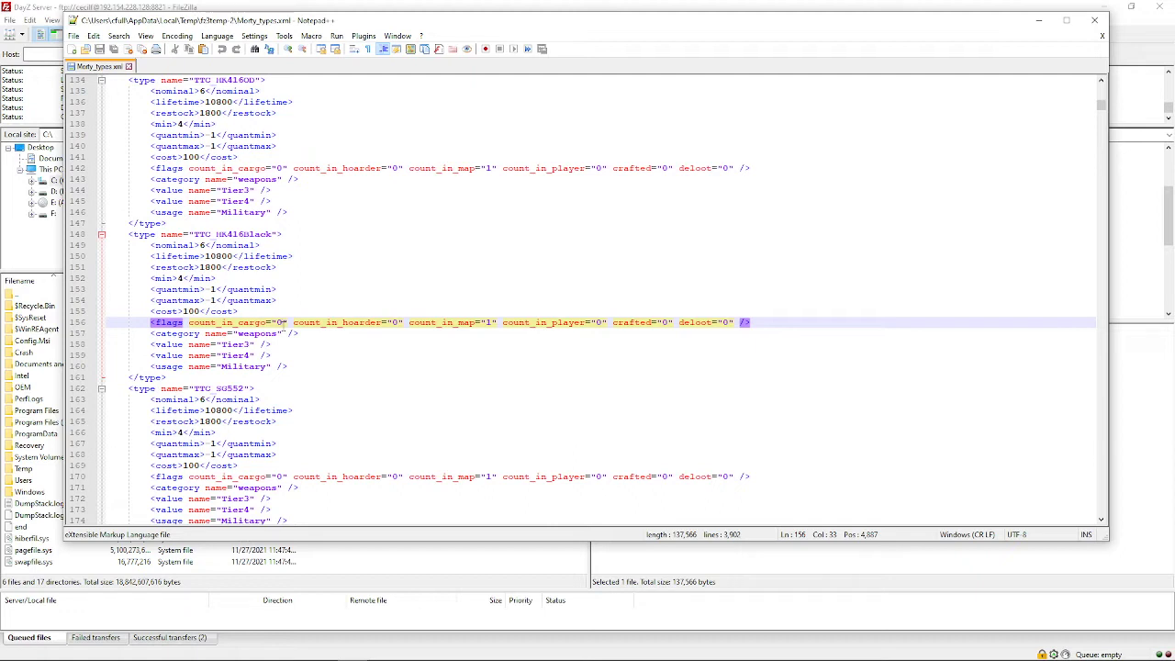
- Go back up from the flags line of TTC_HK416Black and compare its nominal and min values
key("Up")
key("Up")
key("Up")
key("Up")
key("Up")
key("Up")
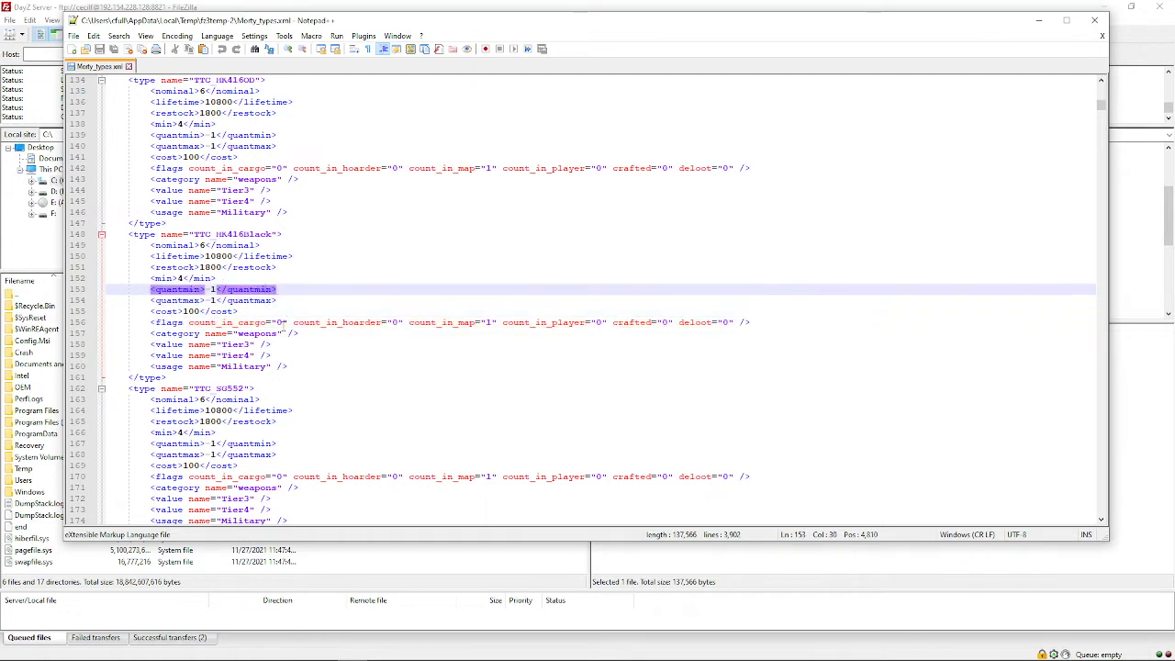
key("Up")
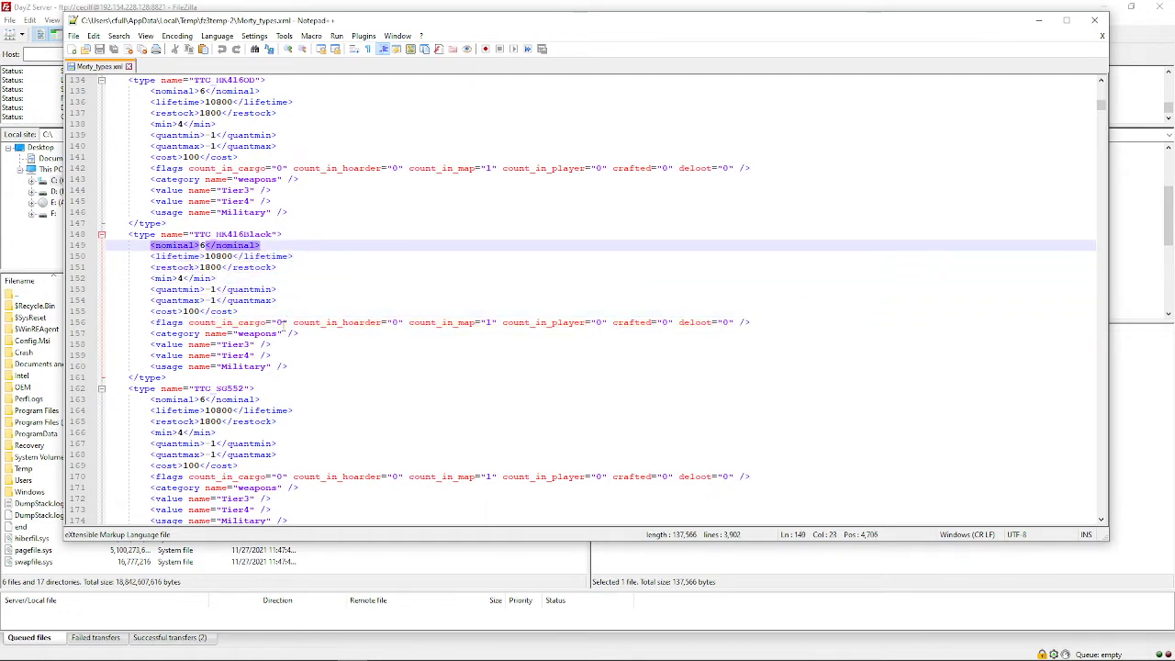
key("Down")
key("Down")
key("Down")
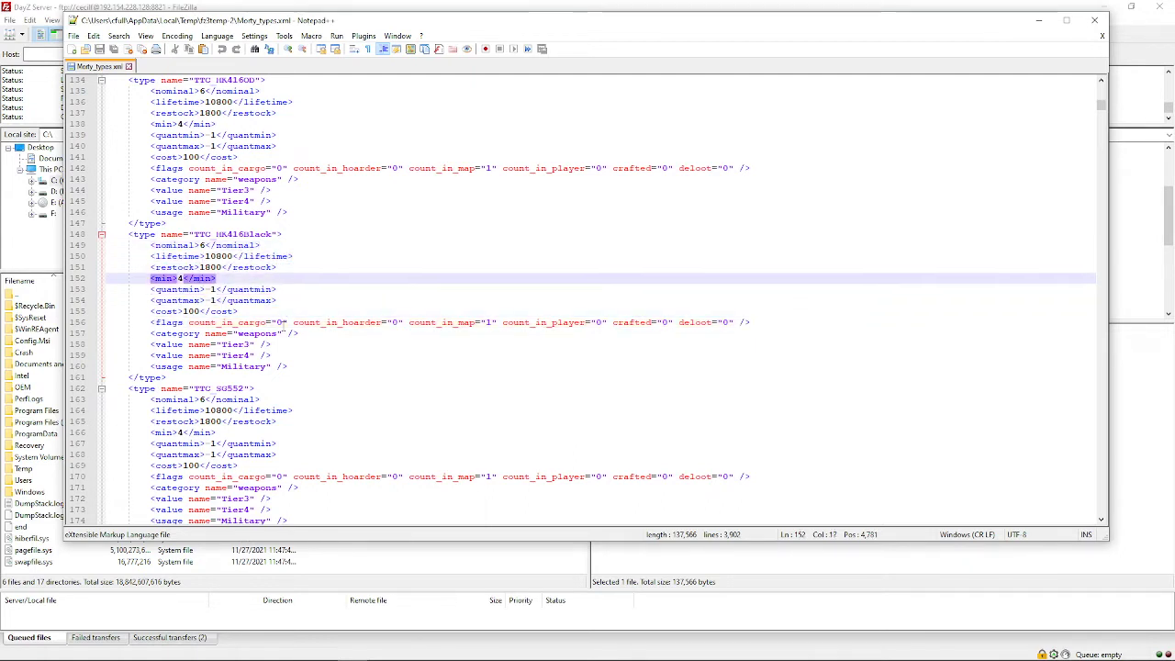
key("Up")
key("Up")
key("Up")
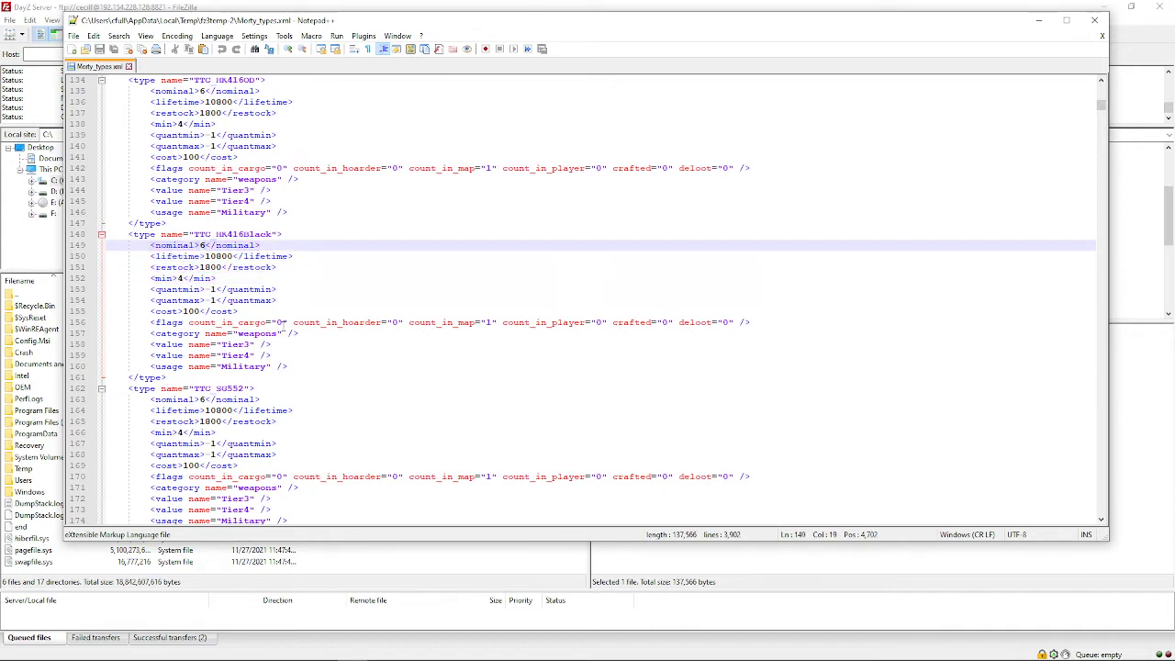
key("Down")
key("Down")
key("Down")
key("Down")
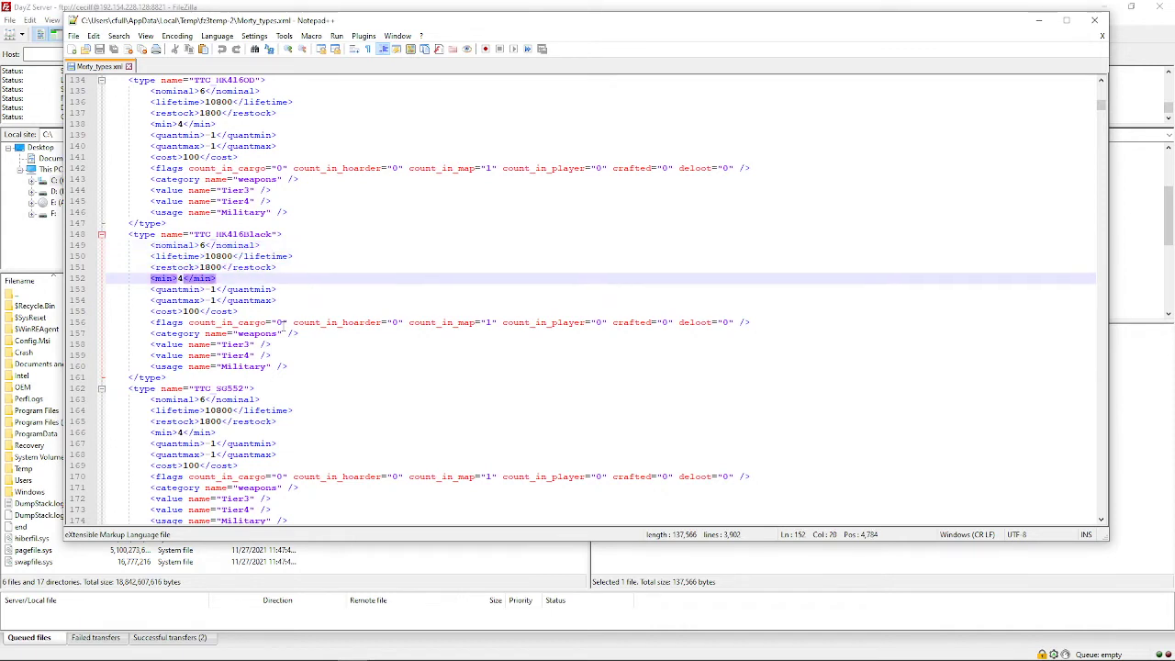
- Review the nominal-to-min range of TTC_HK416Black once more, finishing on the nominal value
key("Up")
key("Up")
key("Up")
key("Up")
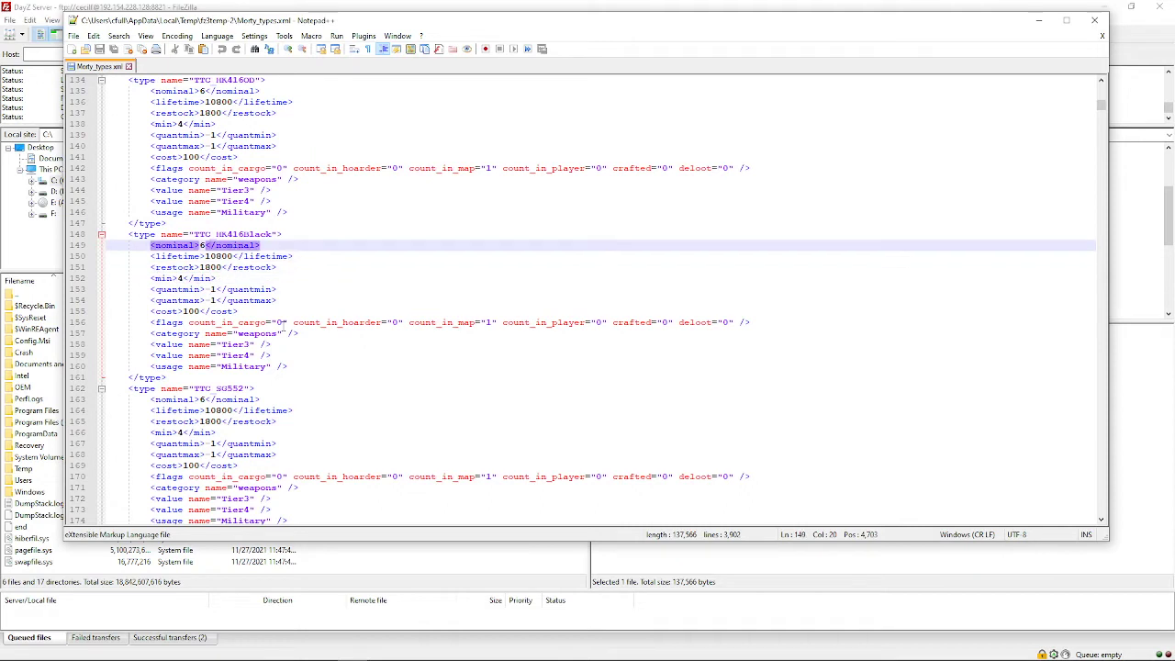
key("Down")
key("Down")
key("Down")
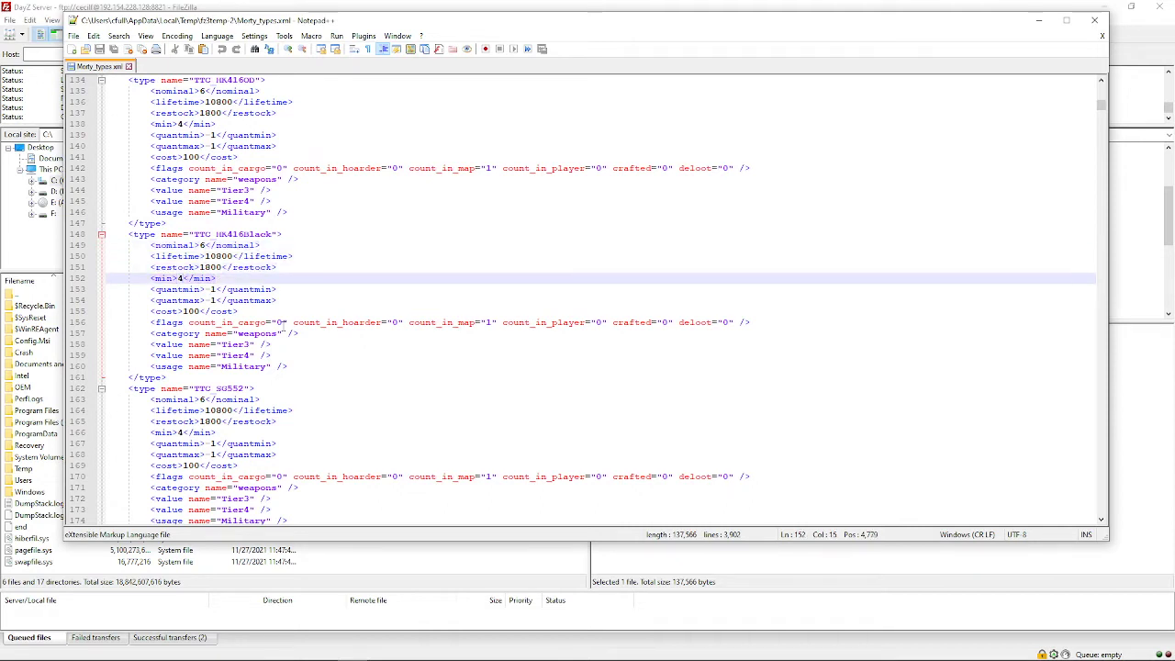
key("Up")
key("Up")
key("Up")
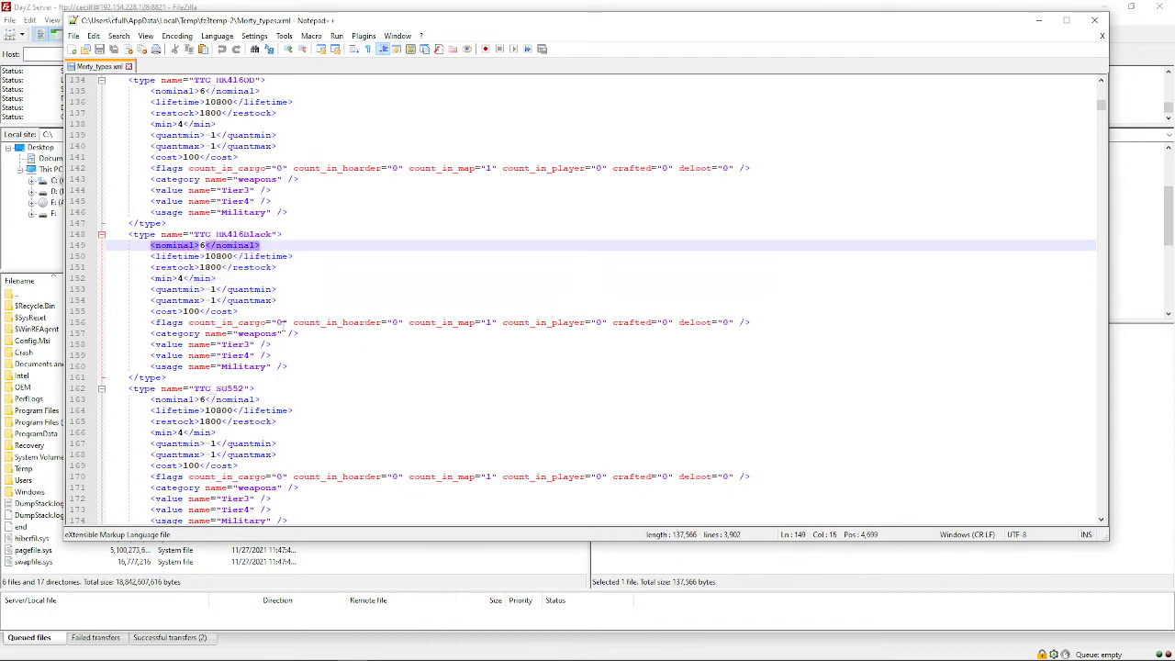
key("Right")
key("Right")
key("Right")
key("Right")
- Examine the count_in_cargo, count_in_hoarder and count_in_map flags of TTC_HK416Black, and highlight the same flags in the TTC_HK416OD entry
left_click(758, 322)
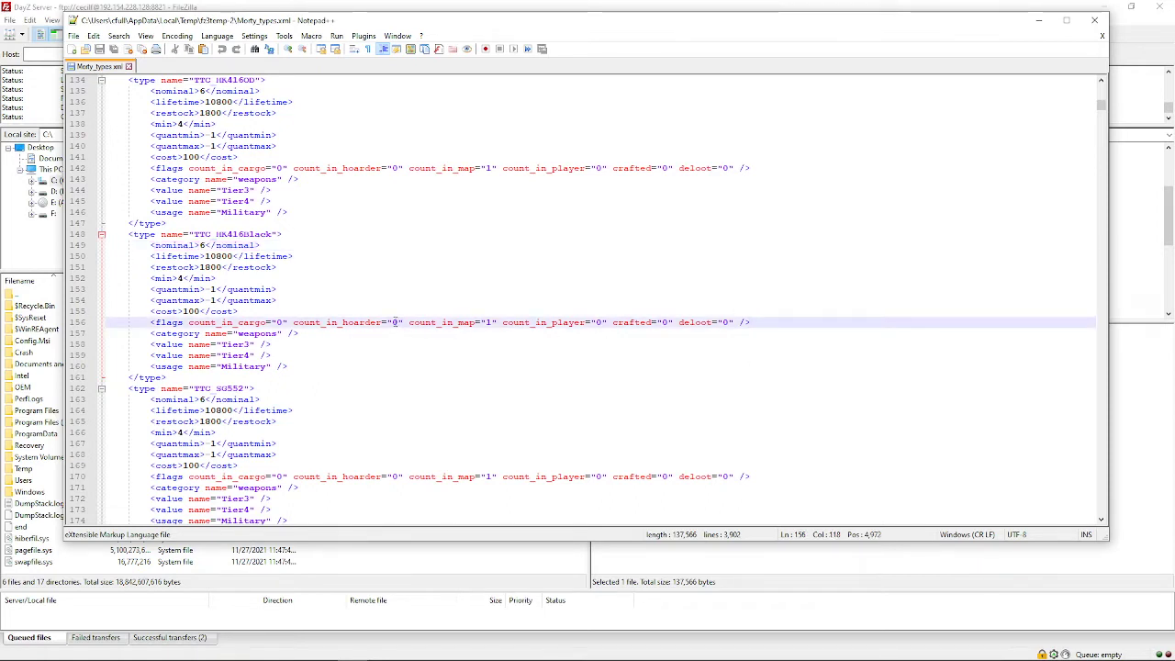
left_click(396, 322)
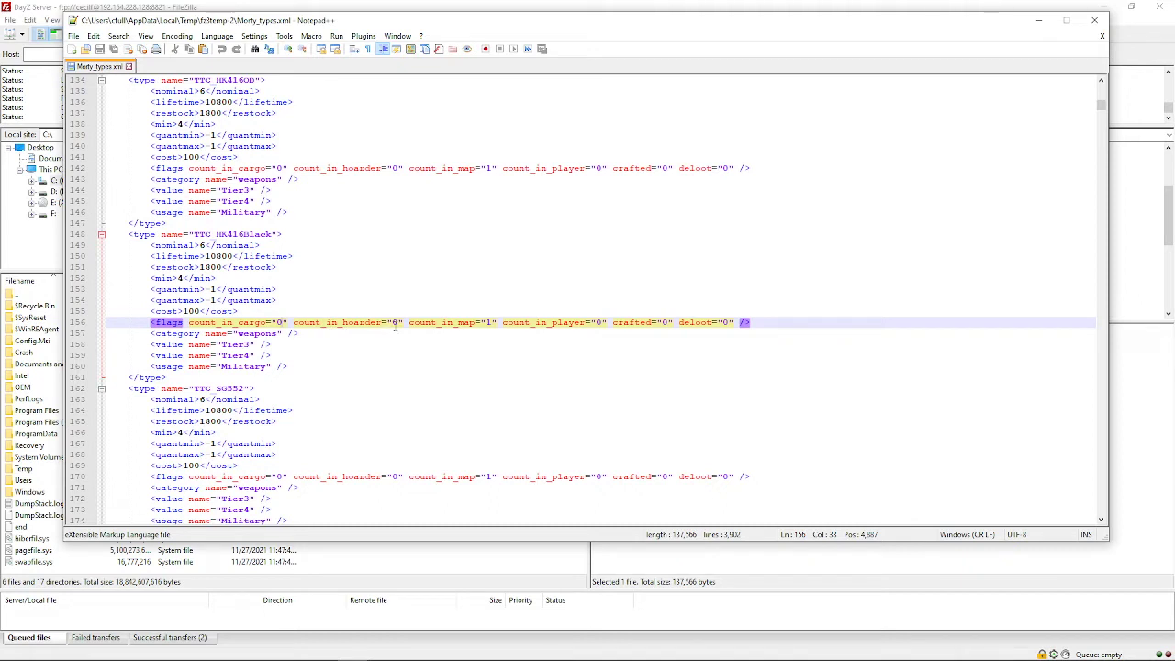
key("Right")
left_click(282, 321)
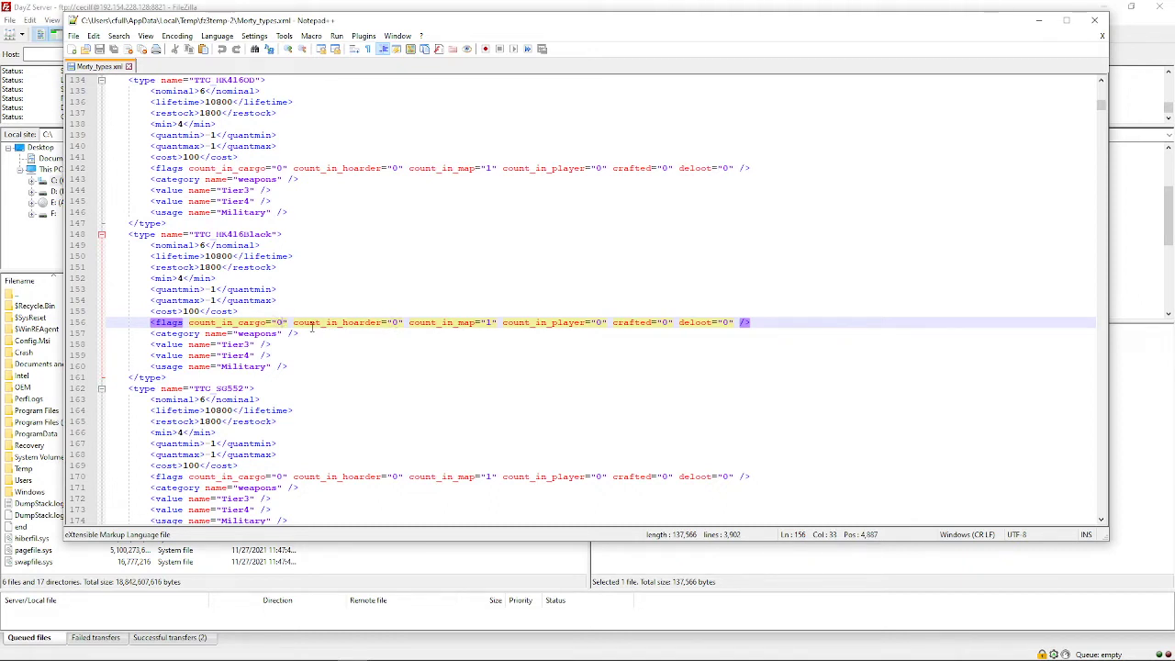
left_click(399, 324)
left_click(486, 322)
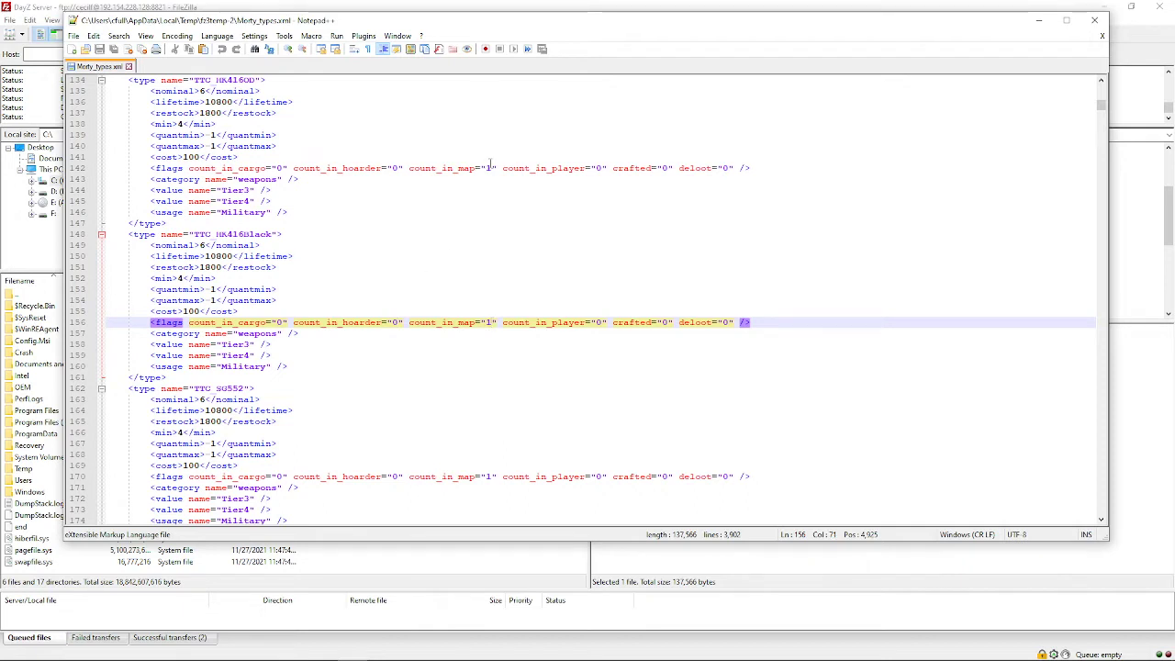
left_click_drag(248, 157, 493, 168)
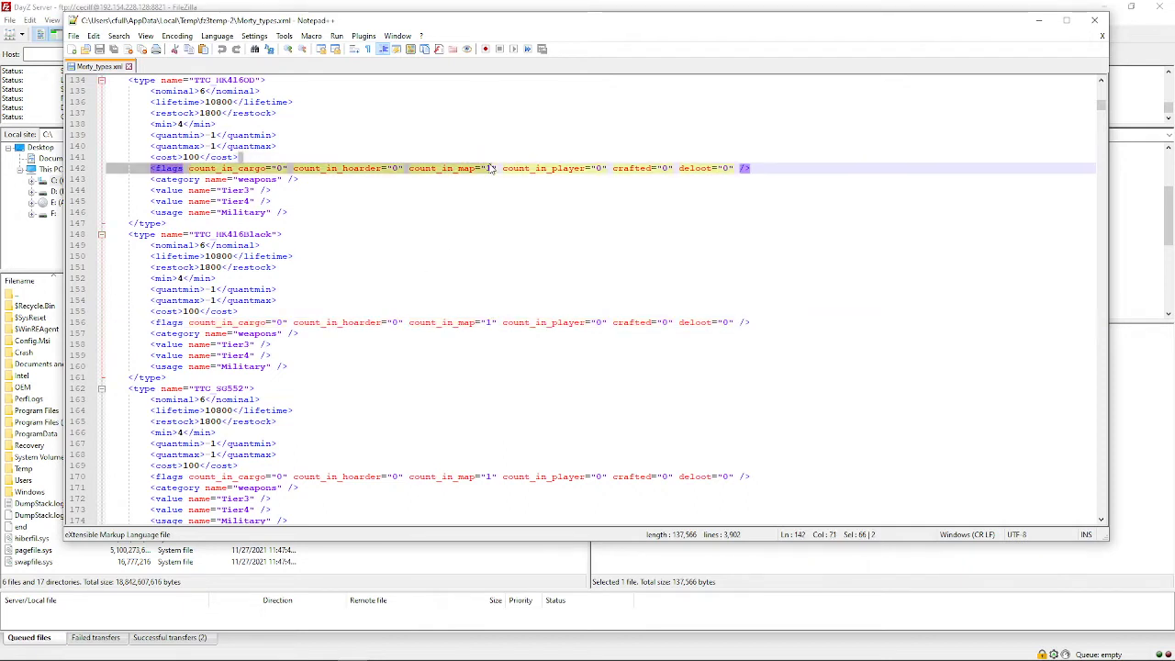
- Compare the count_in_map flag of TTC_HK416Black with the entry's nominal value
left_click(490, 322)
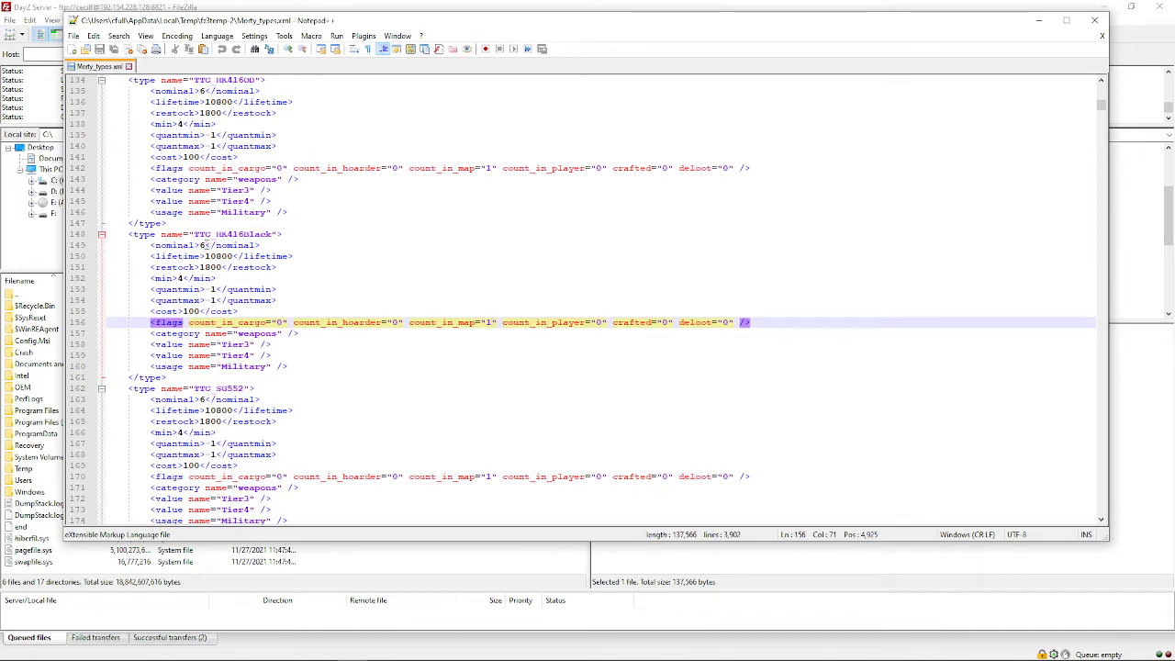
left_click(205, 245)
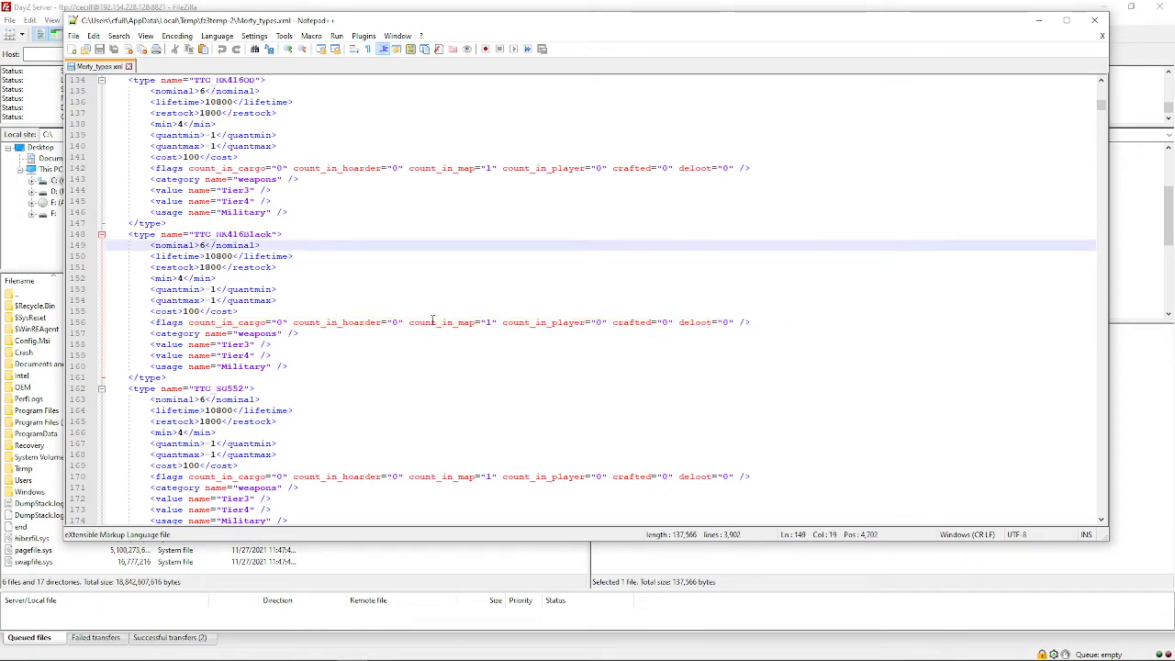
left_click(465, 332)
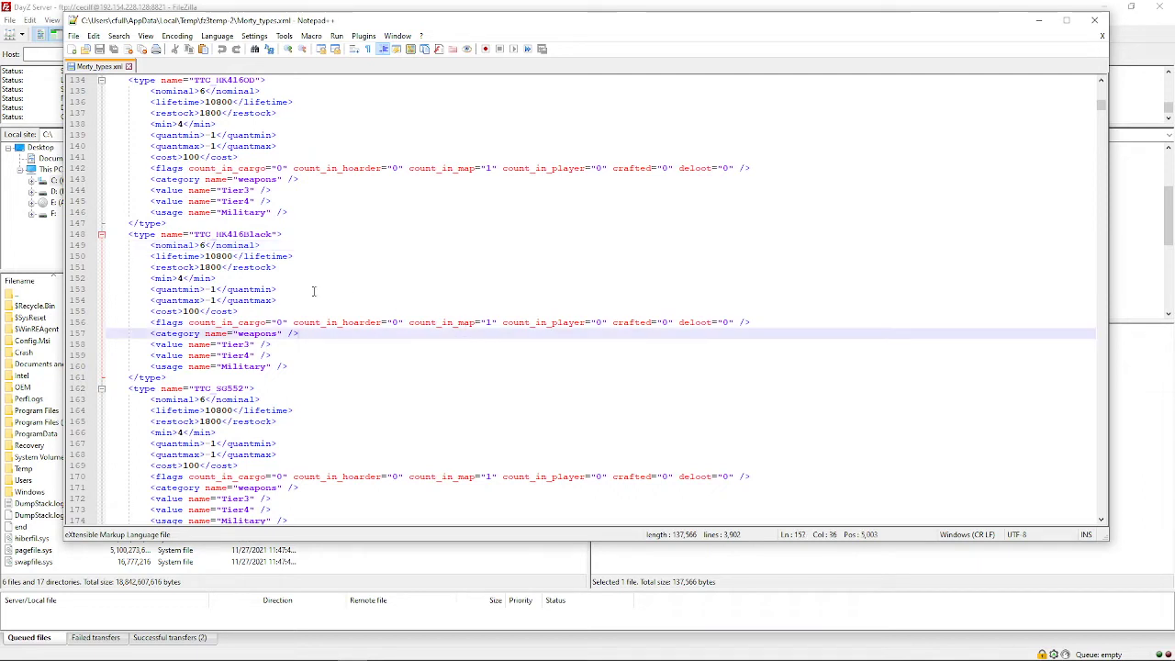
left_click(207, 245)
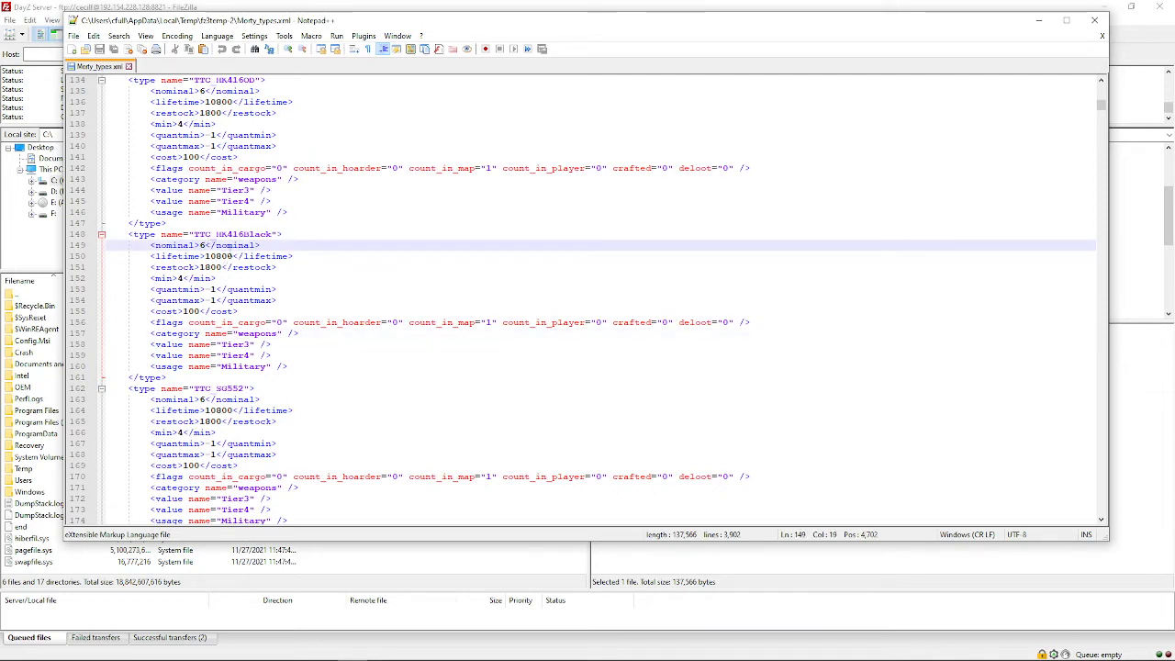
left_click(485, 321)
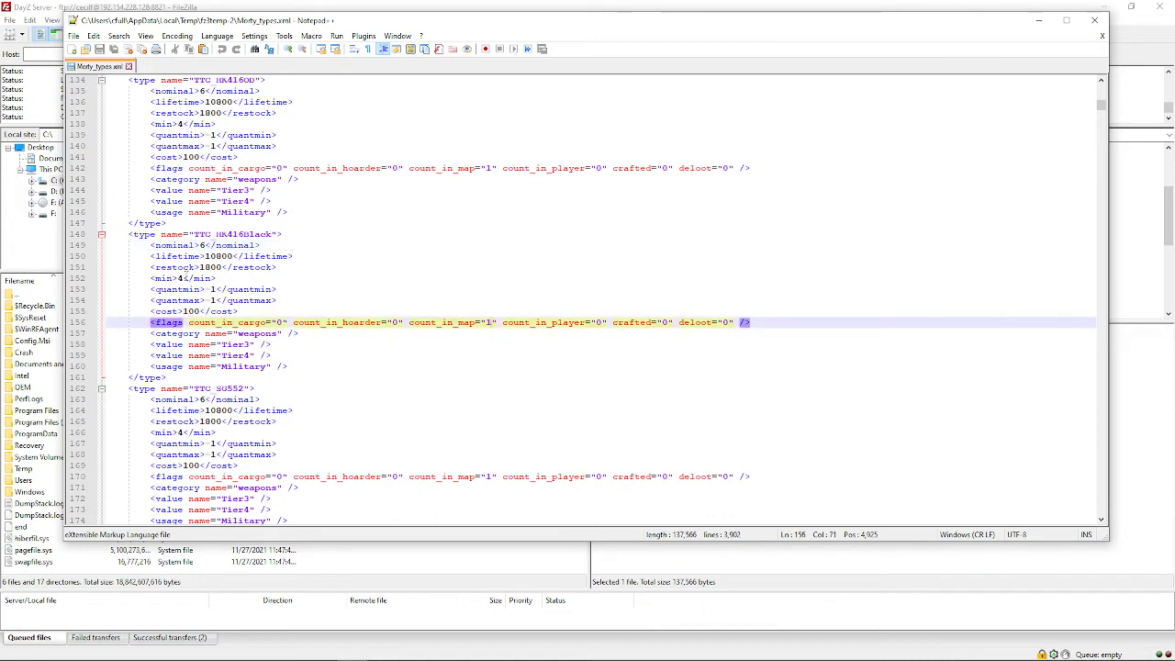
- Review the min and nominal values of TTC_HK416Black against its count_in_map flag, finishing on the count_in_player flag
left_click(185, 277)
left_click(199, 245)
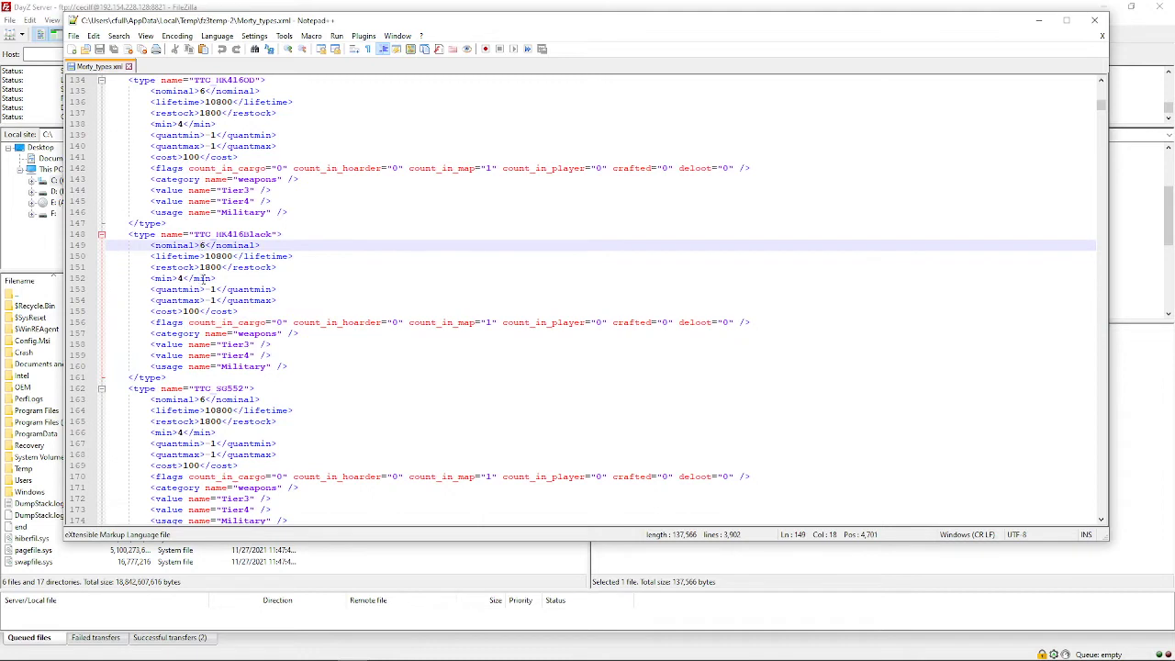
left_click(480, 322)
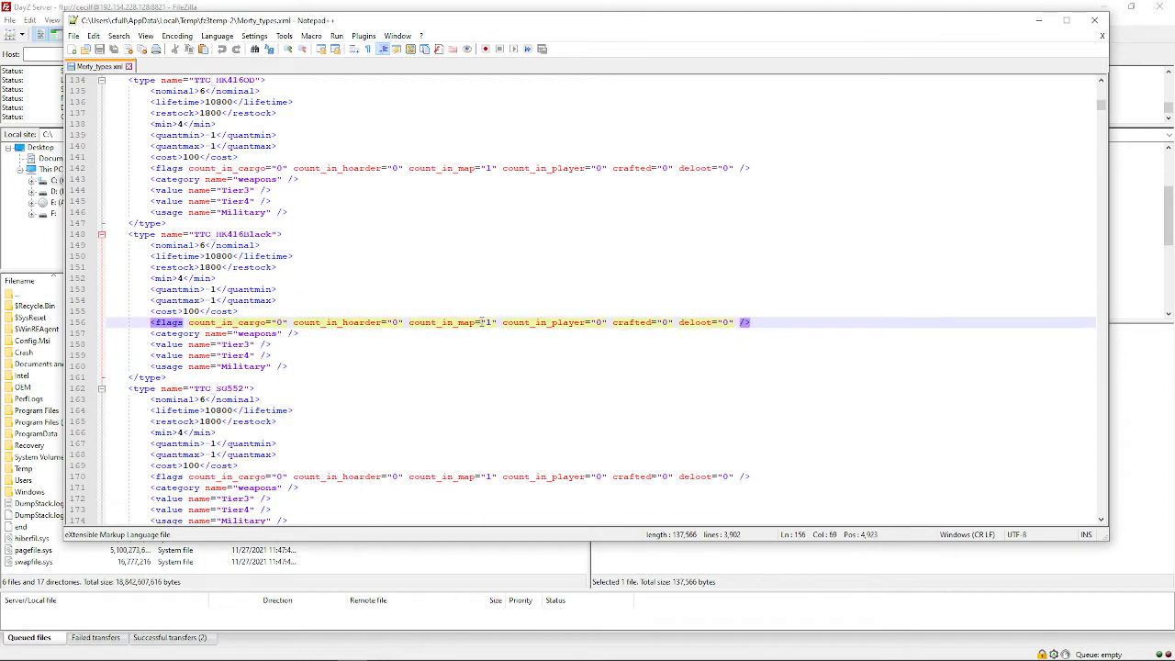
left_click(182, 277)
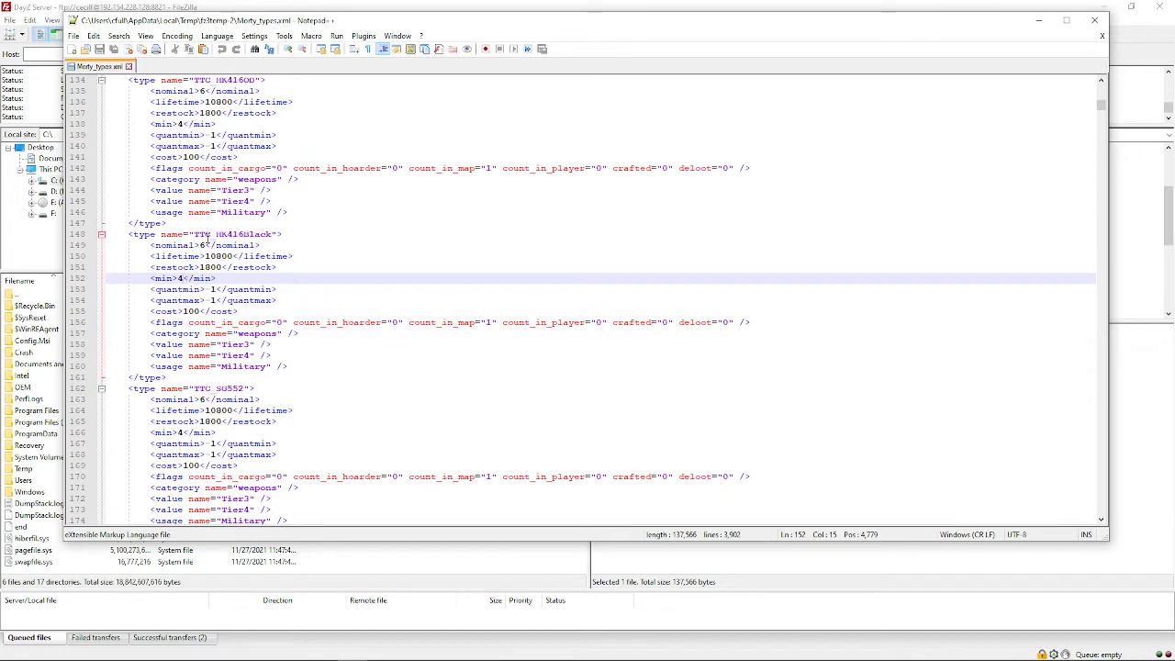
left_click(487, 315)
left_click(491, 322)
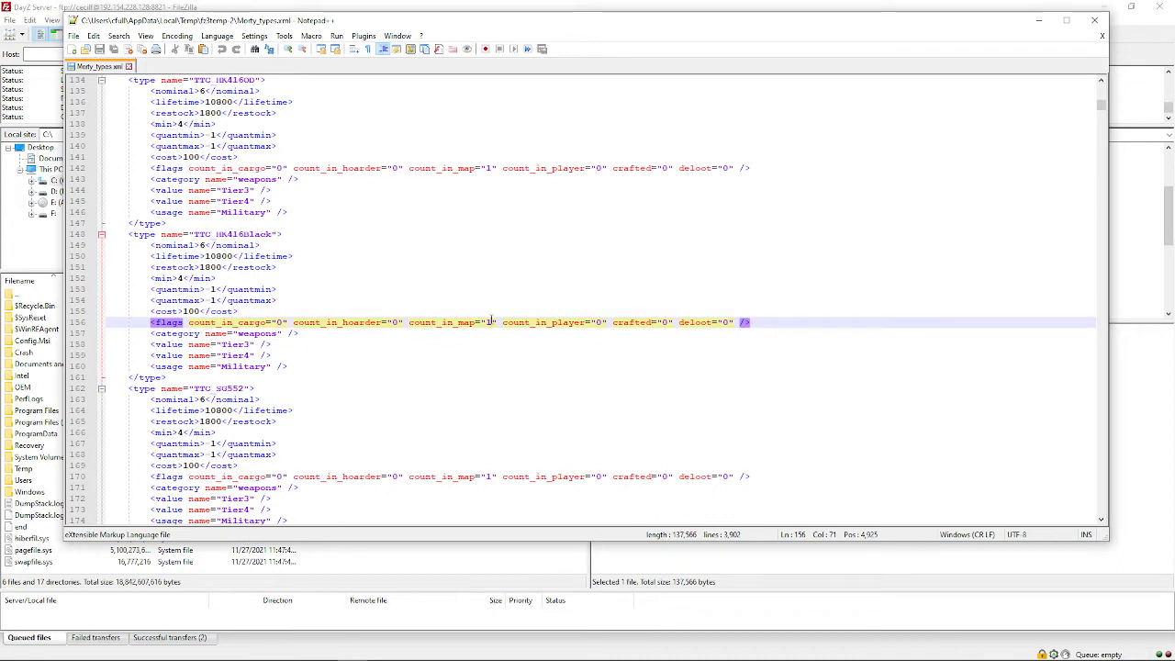
left_click(602, 323)
- Close the text editor and open the db folder of mpmissions/empty.deerisle on the remote server
key("alt+F4")
scroll(735, 215, "down", 5)
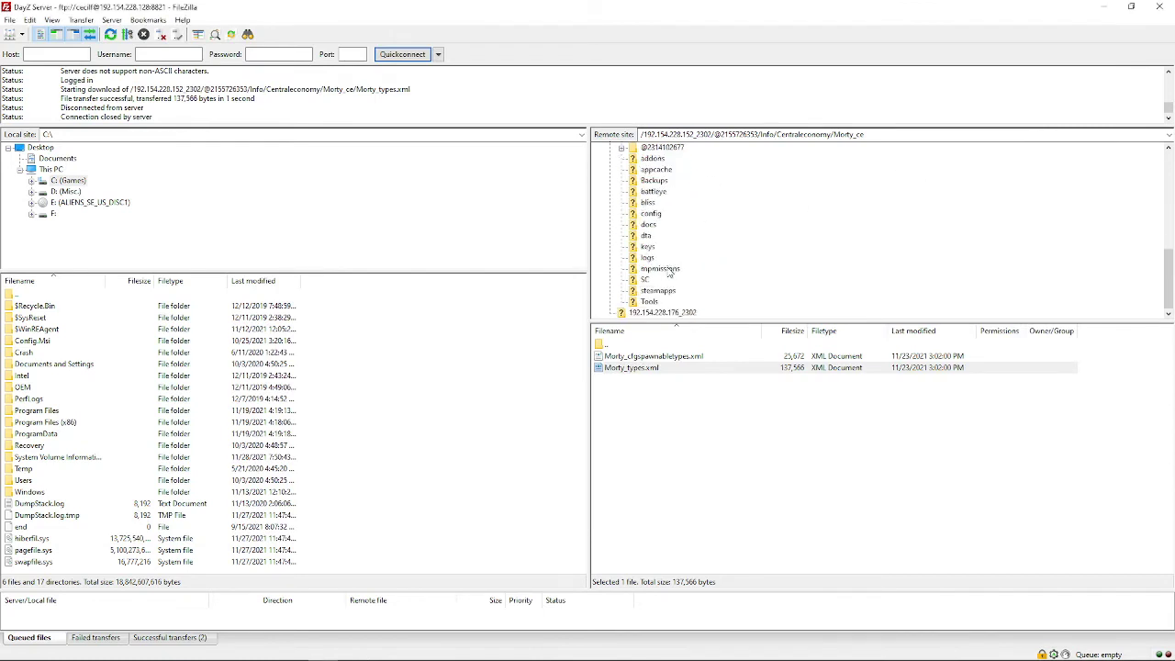
left_click(668, 268)
left_click(661, 302)
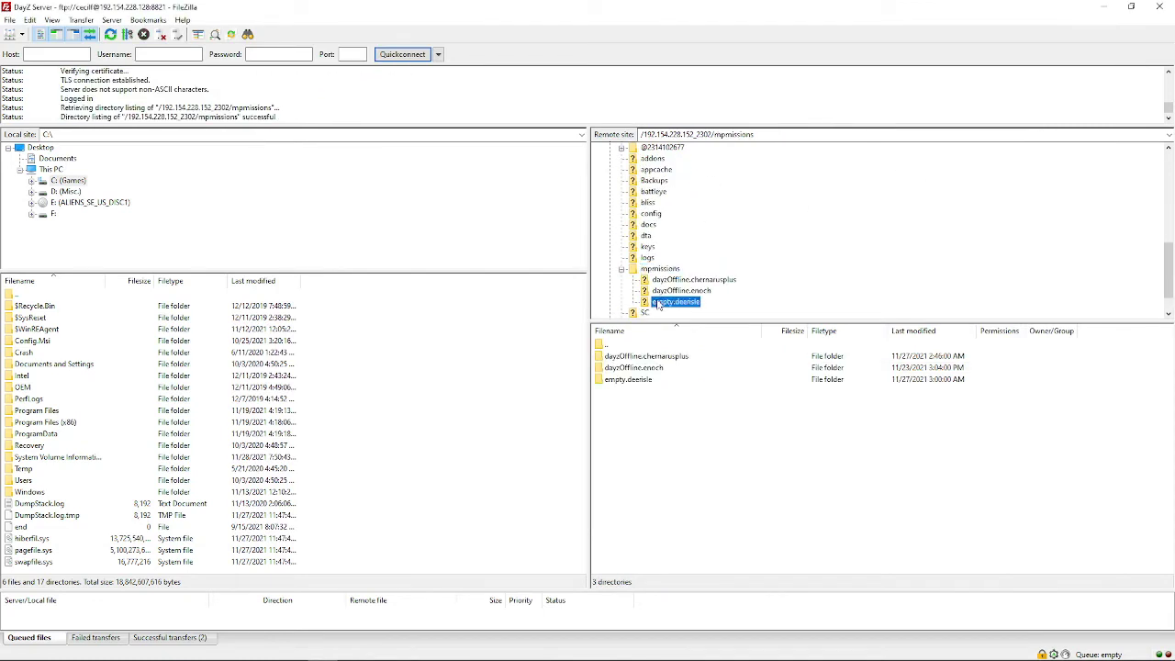
left_click(667, 291)
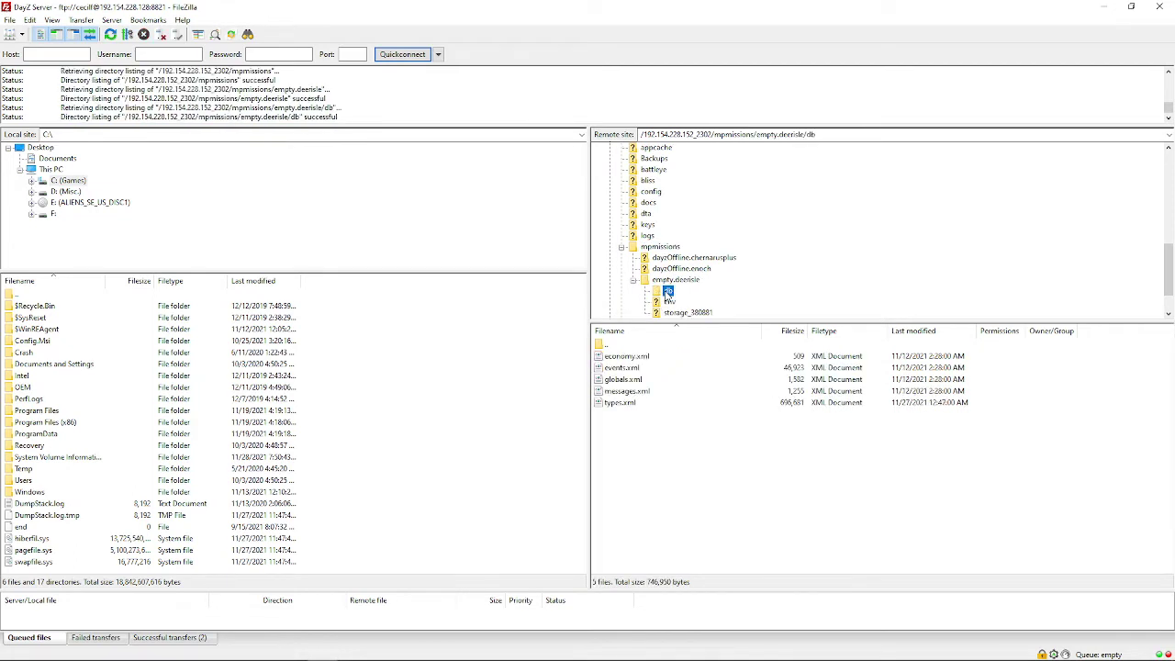
- Open types.xml from the remote db folder in the text editor
left_click(620, 403)
right_click(637, 405)
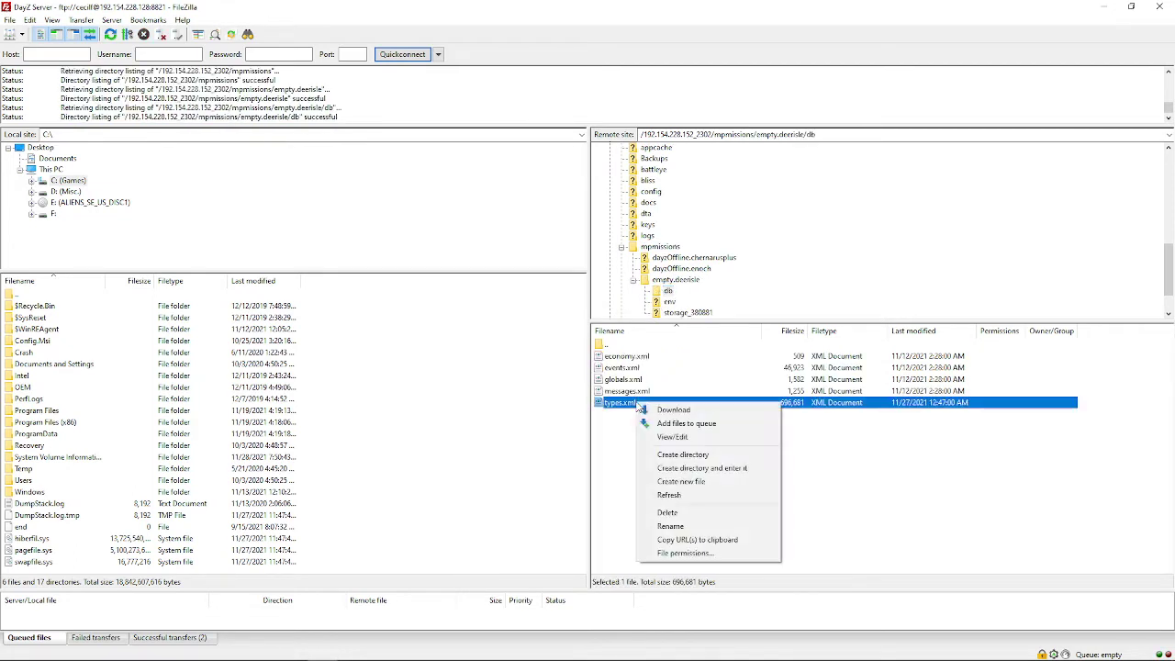
left_click(663, 437)
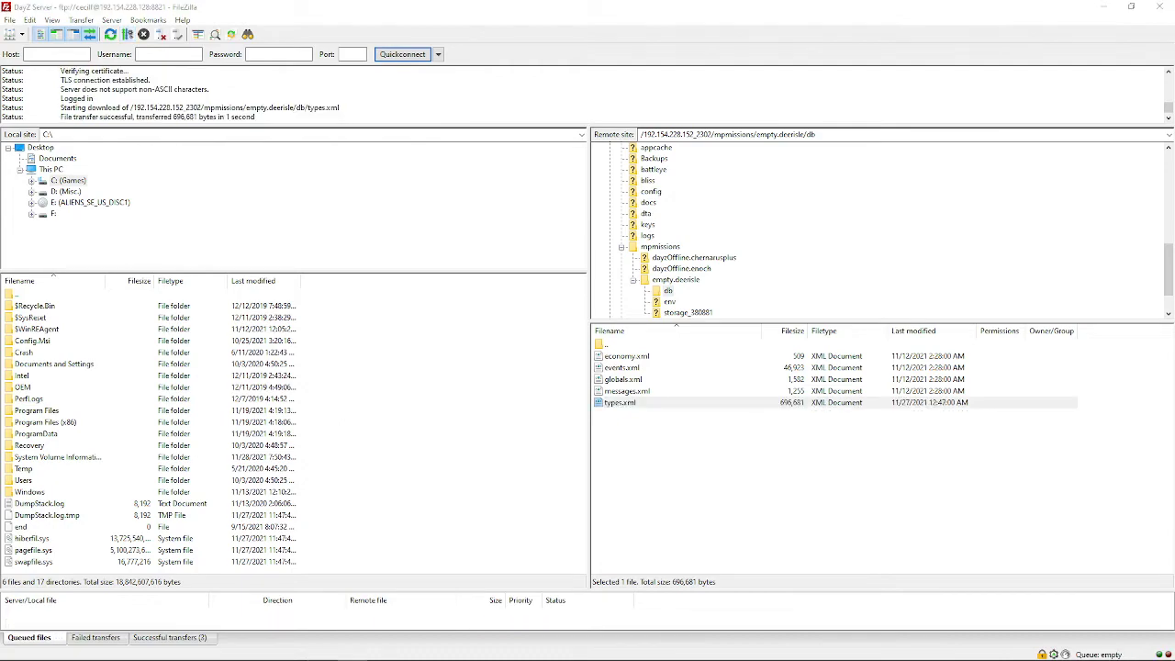
left_click(300, 192)
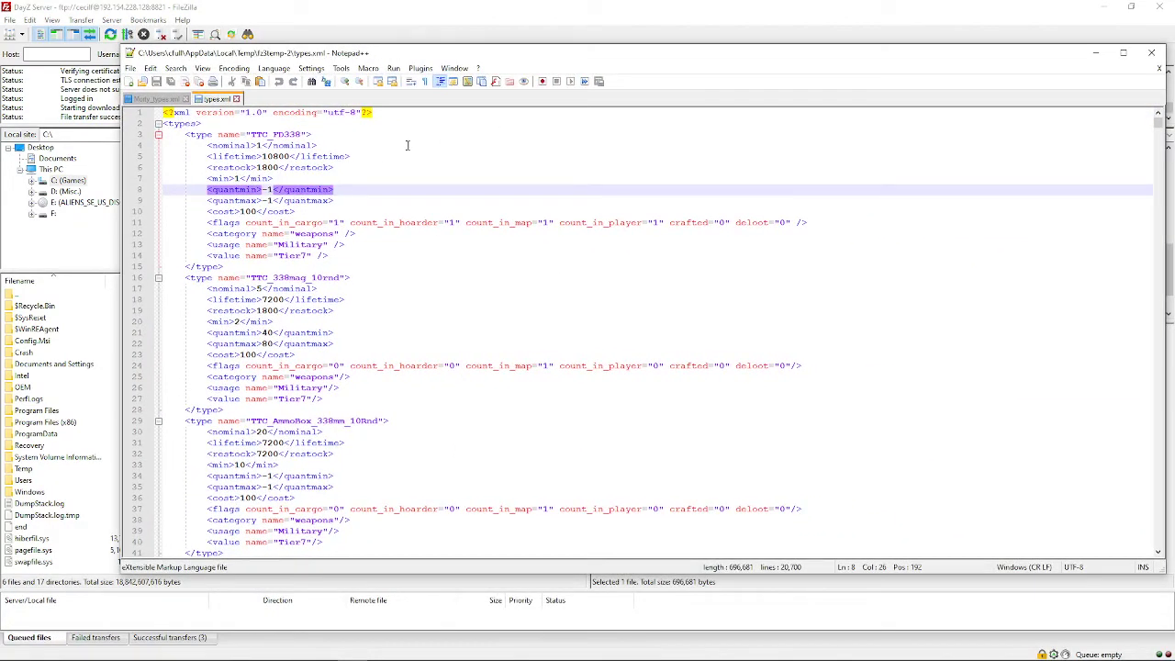
- Search types.xml for crafted="1" and examine the nominal and min values of the Ragged_Eyepatch entry
left_click(606, 201)
key("ctrl+f")
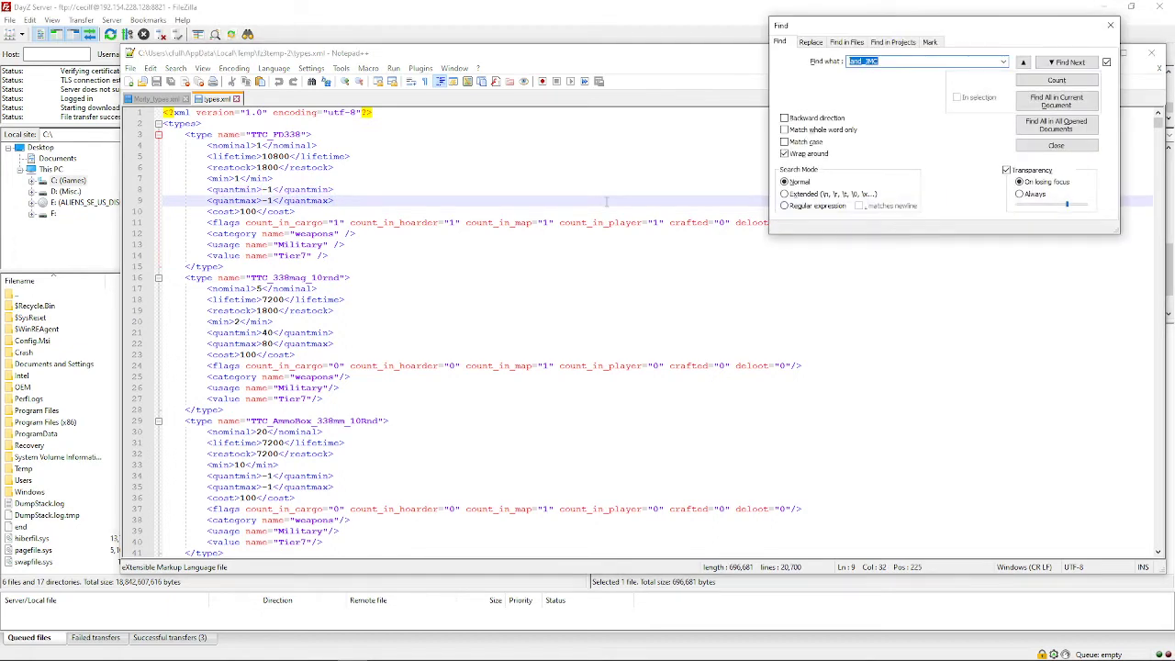
type("crafted=\"1\"")
key("Return")
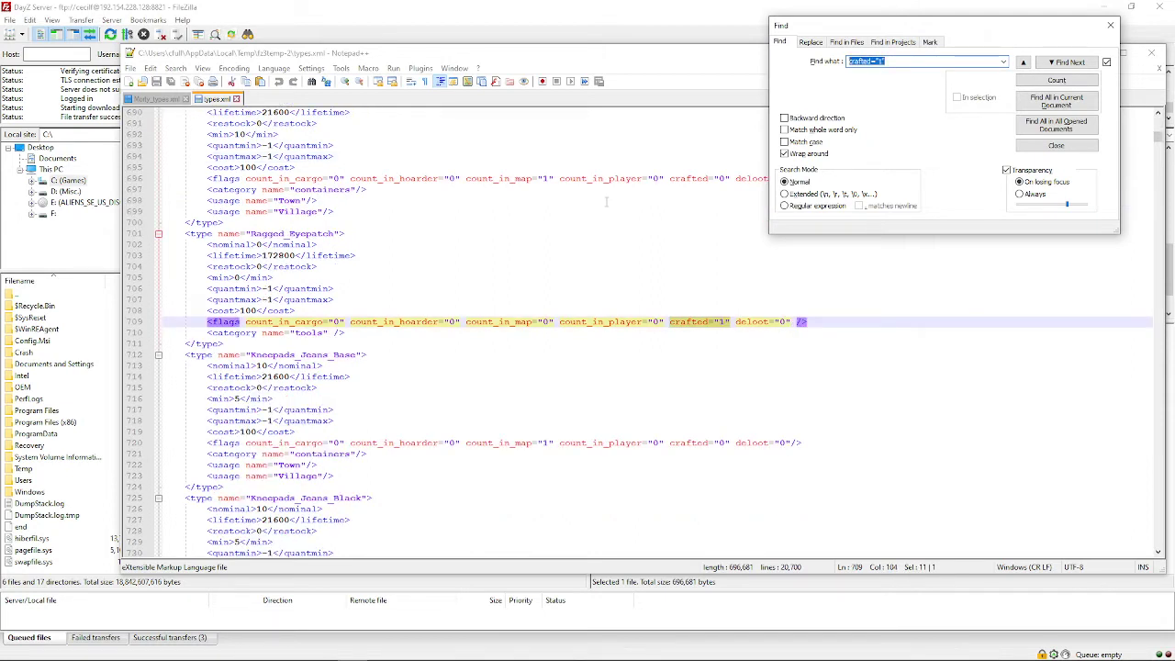
left_click(258, 244)
left_click(236, 277)
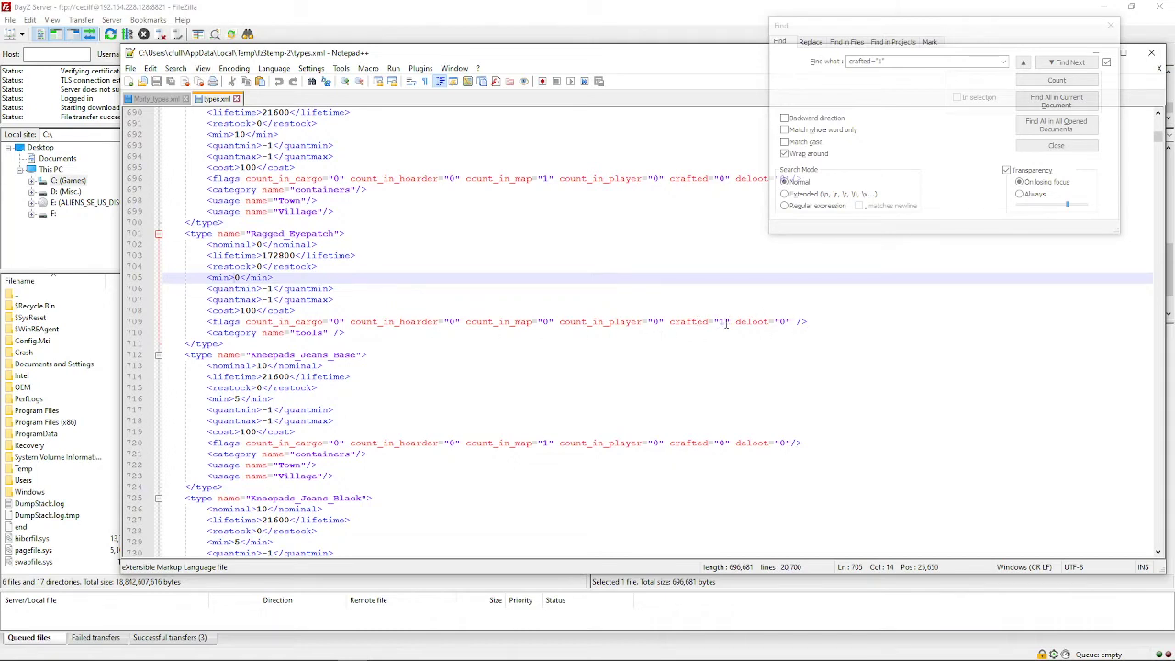
- Go through further crafted="1" matches in types.xml until the Armband_Black entry is reached
left_click_drag(936, 62, 793, 61)
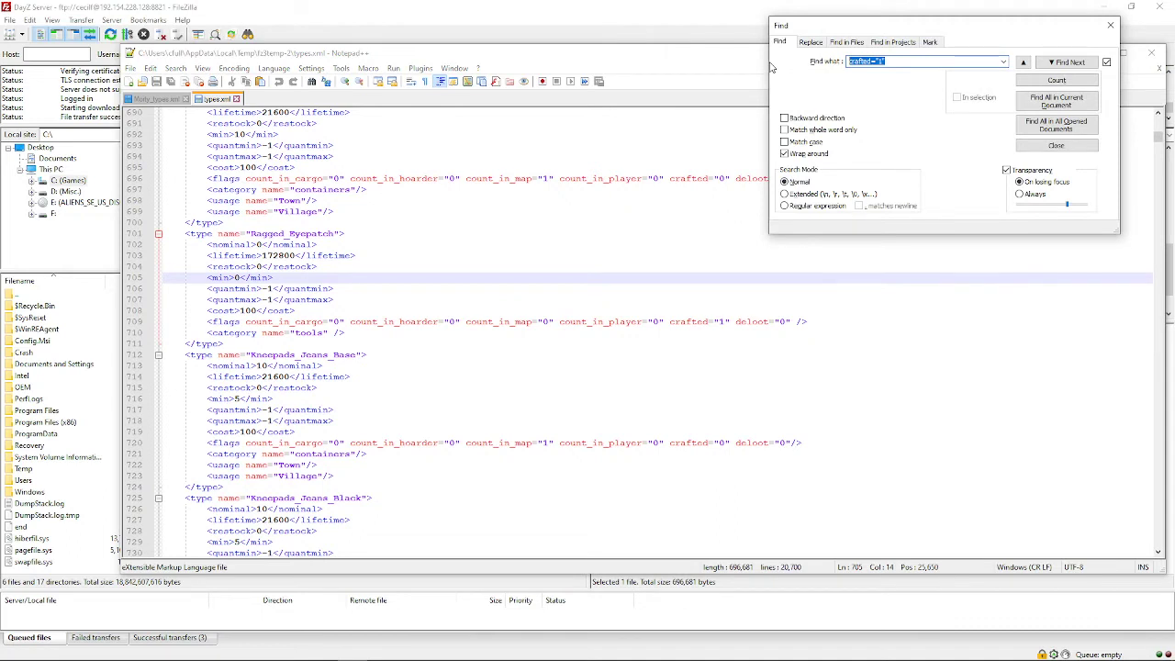
key("Return")
key("Return")
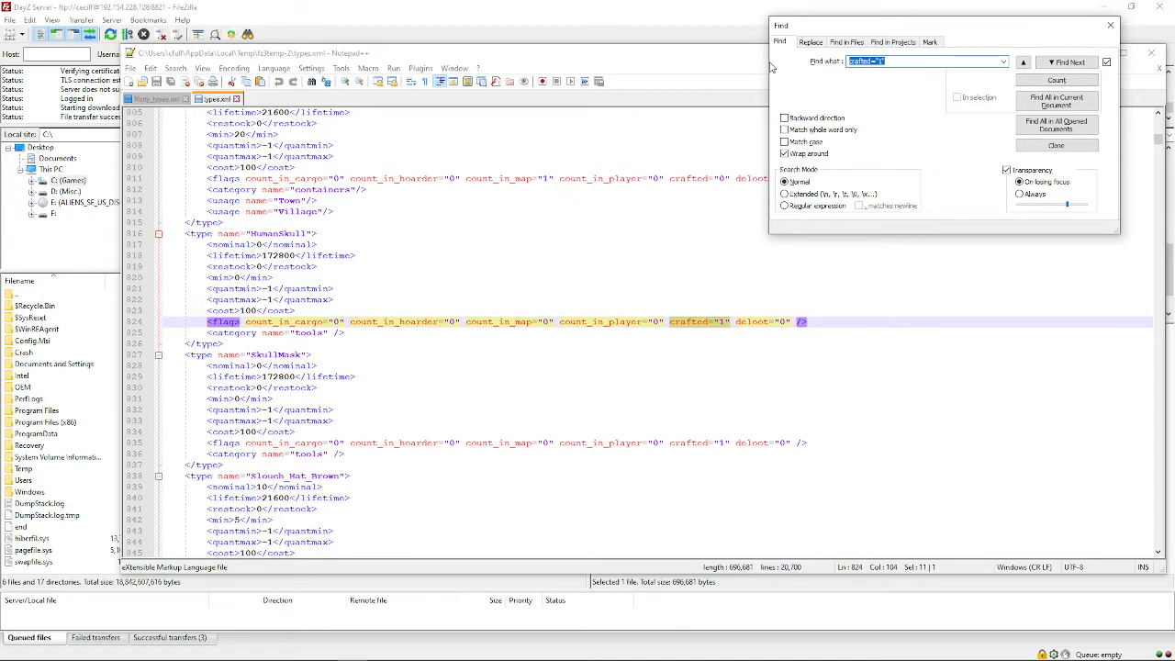
key("Return")
key("Return")
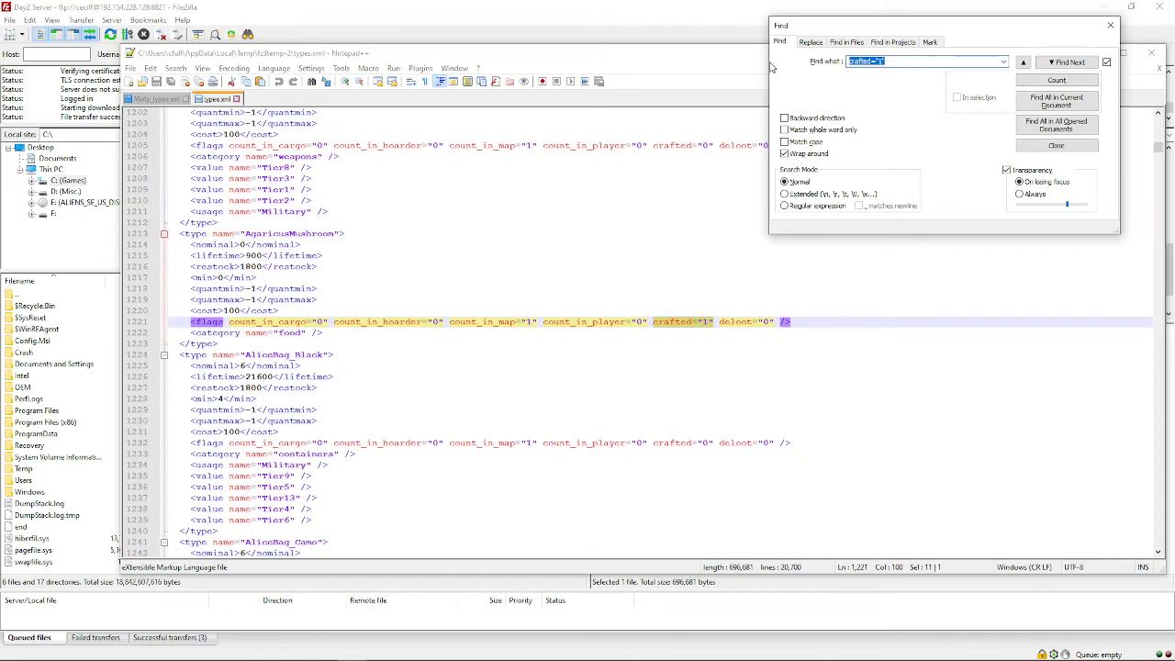
key("Return")
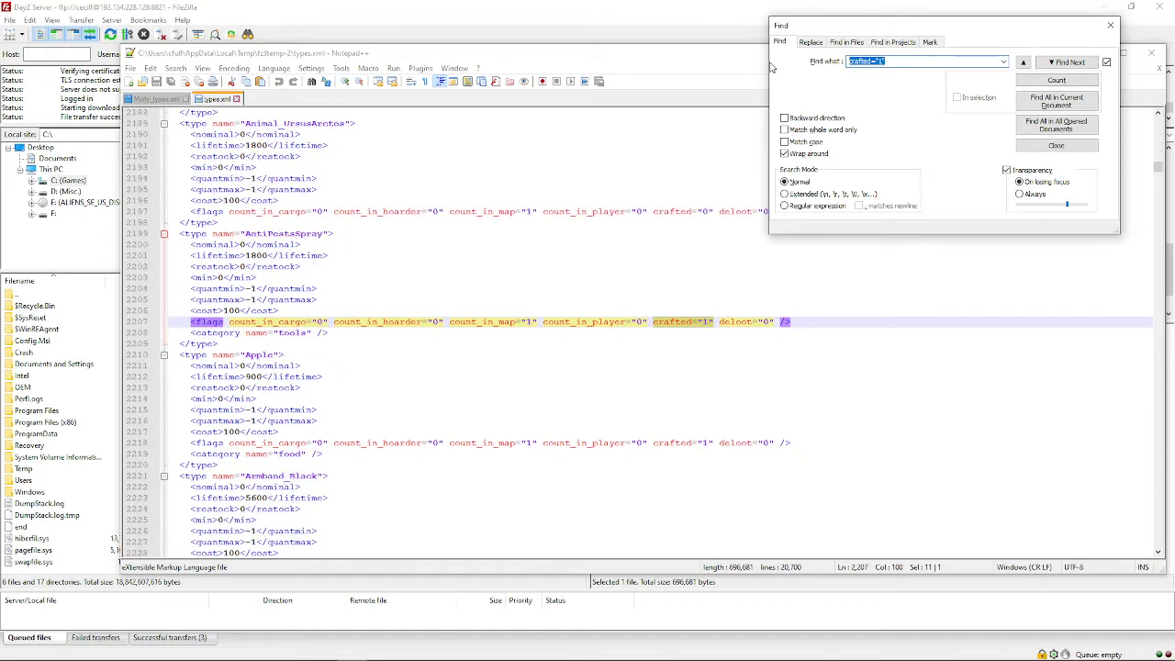
key("Return")
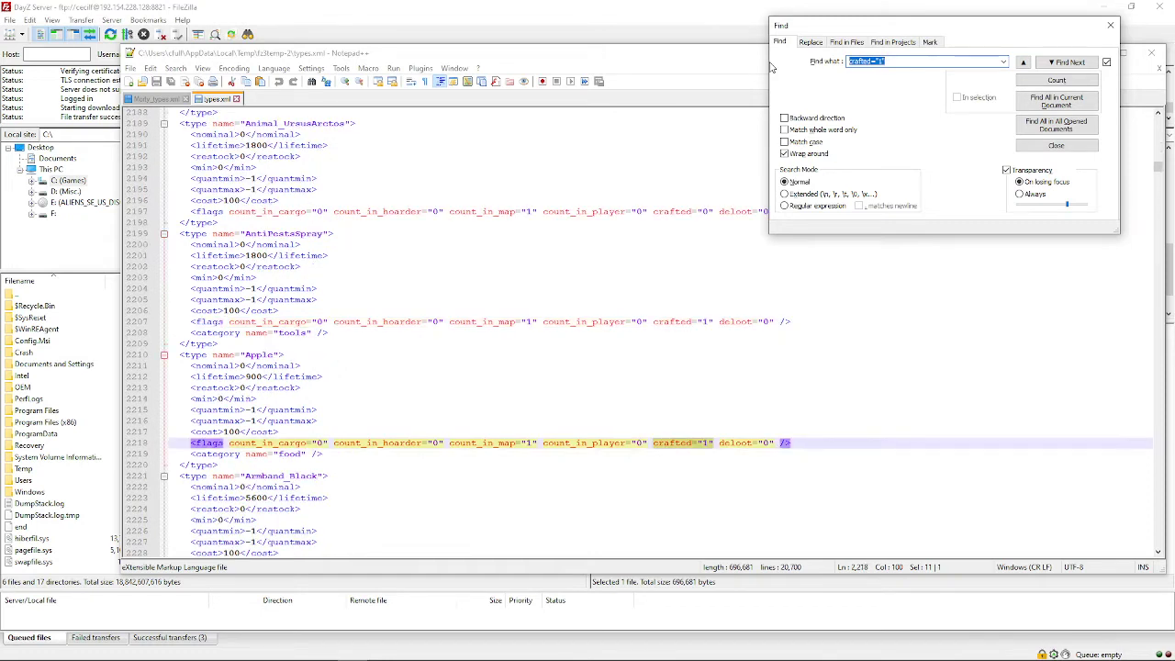
key("Return")
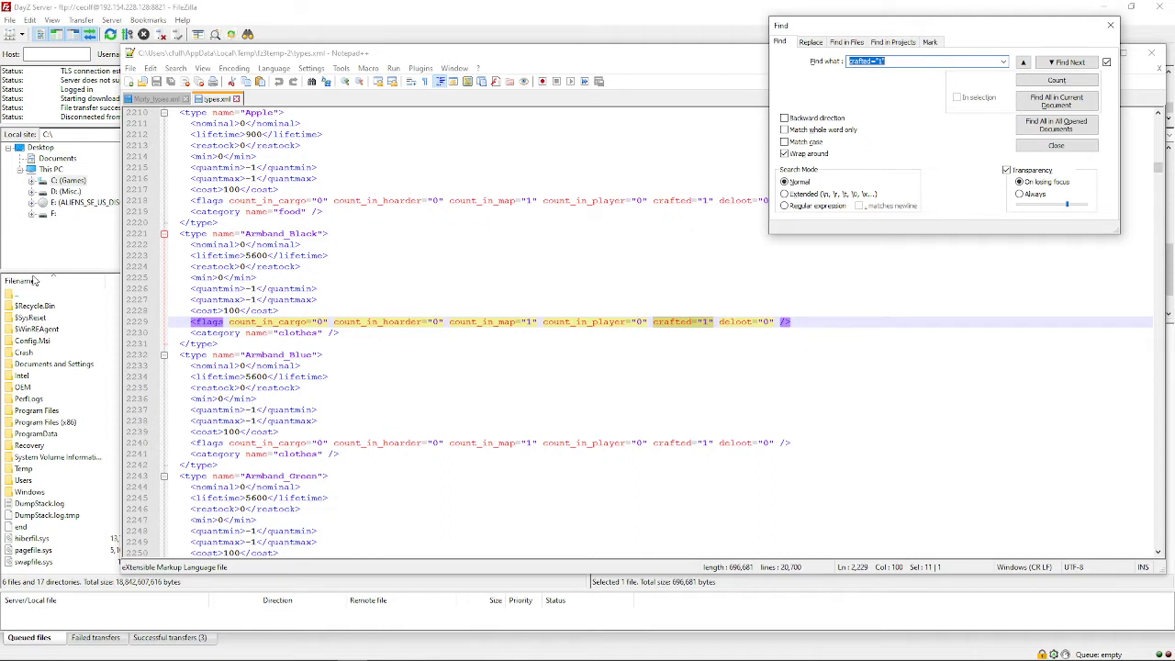
- Examine the min, nominal and lifetime values of the crafted Armband_Black entry
left_click(224, 278)
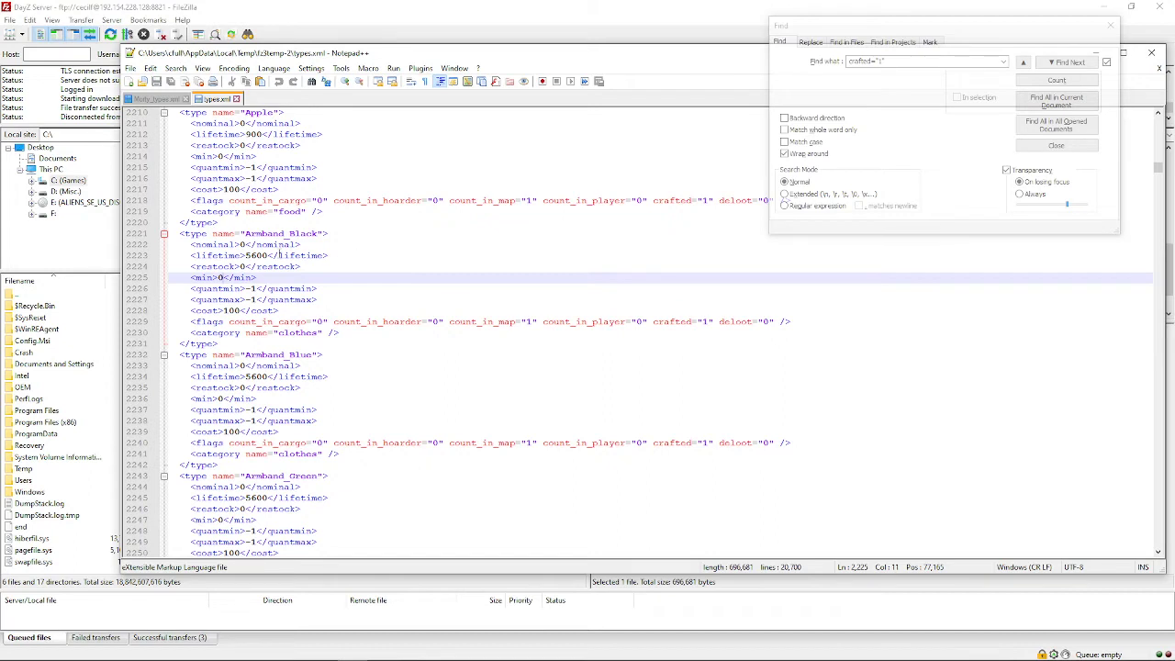
left_click(245, 245)
left_click(221, 277)
left_click(269, 255)
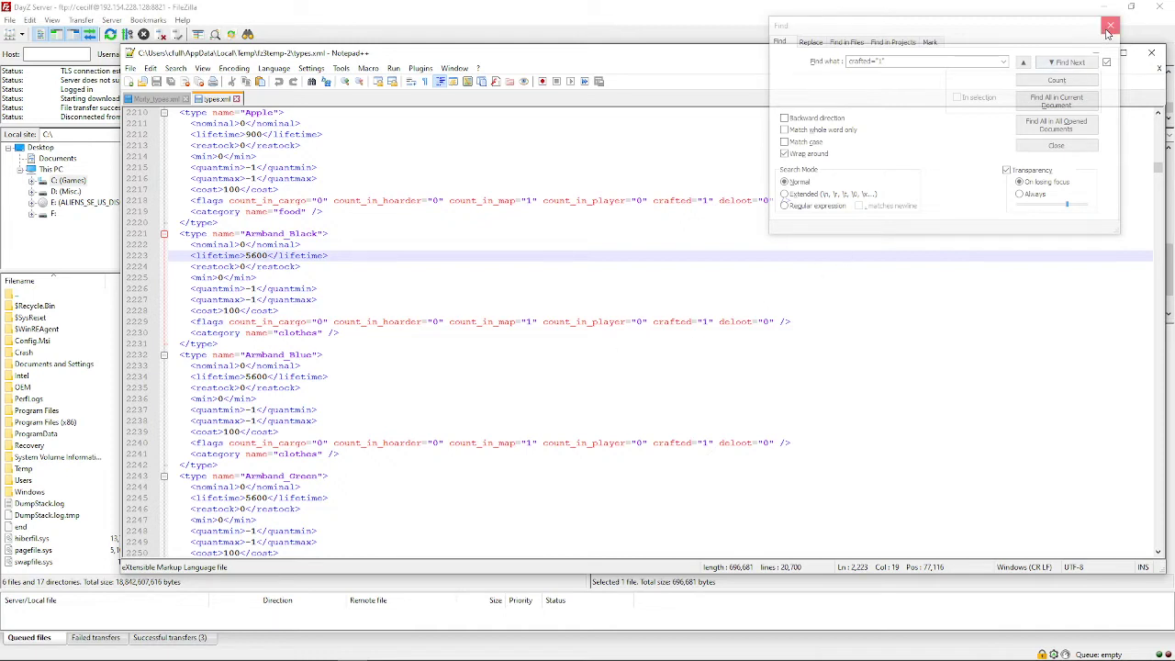
- Search types.xml for deloot="1" and go through the matches to the FAMAS entry
double_click(860, 60)
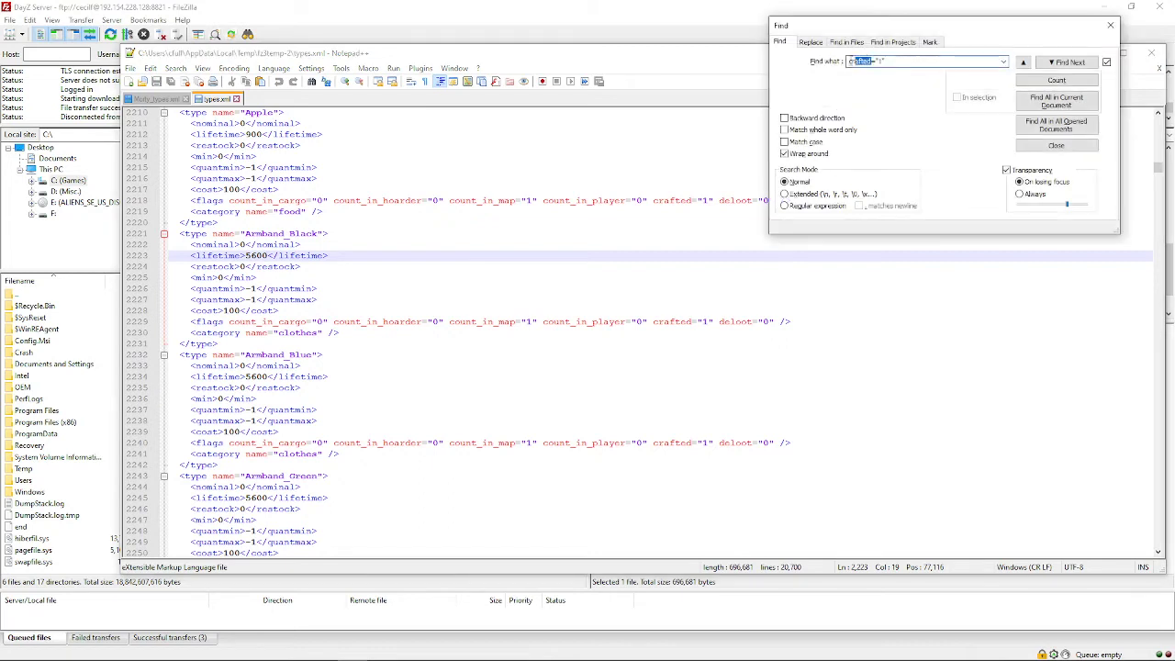
type("deloot")
key("Return")
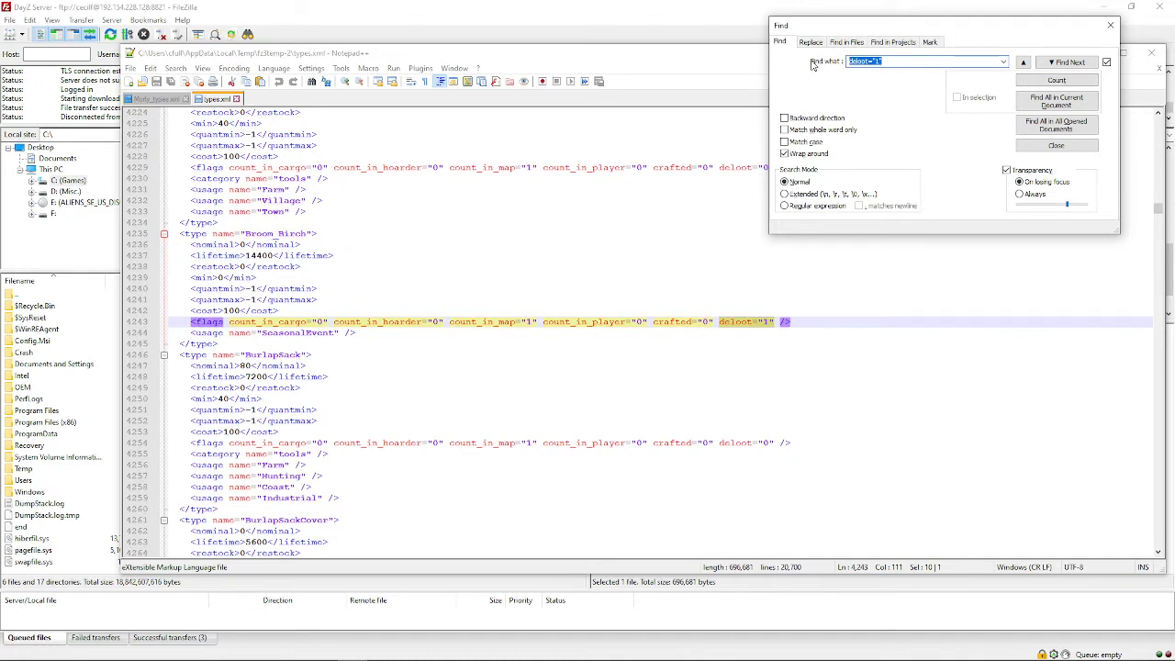
left_click(1056, 65)
left_click(1056, 64)
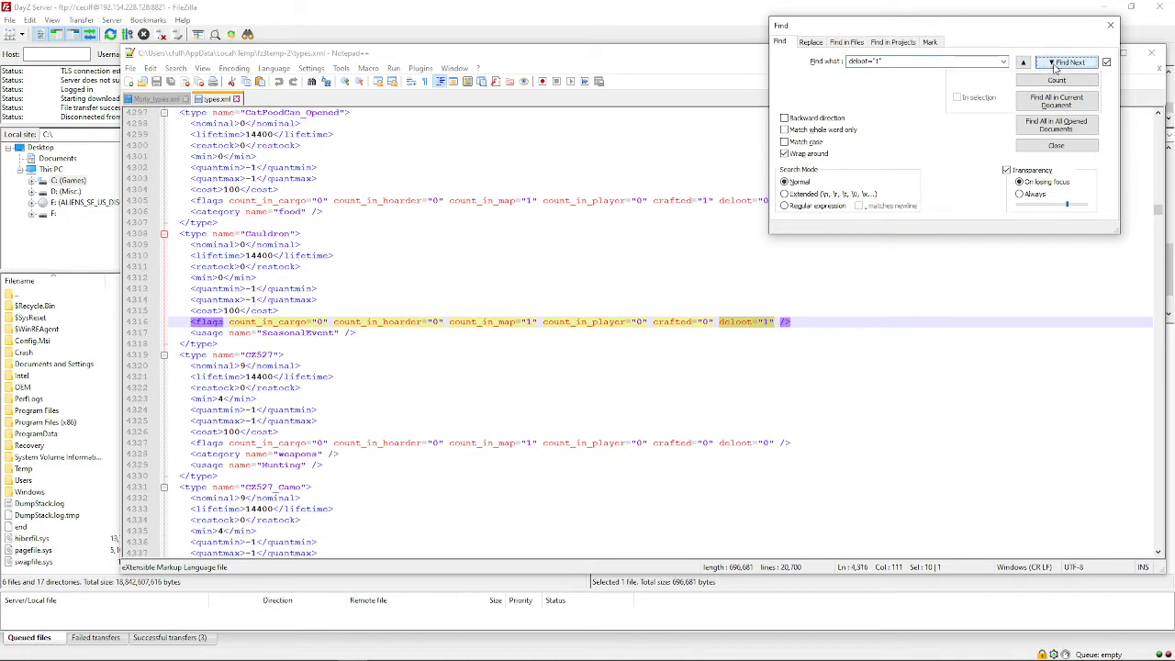
left_click(1056, 64)
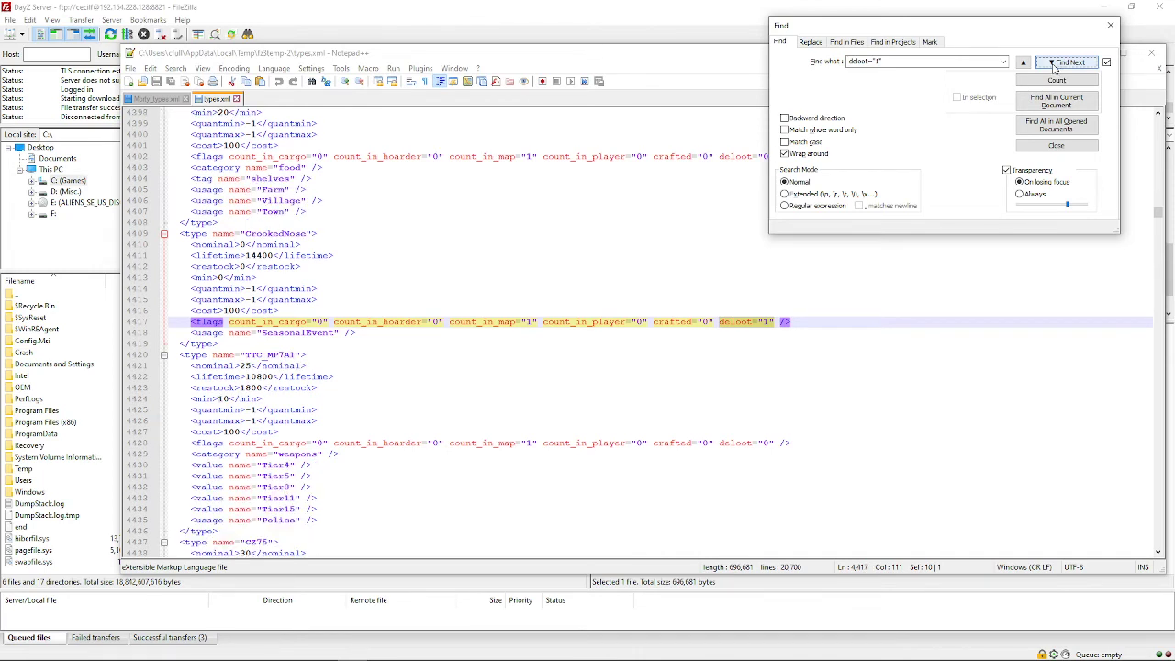
left_click(1056, 64)
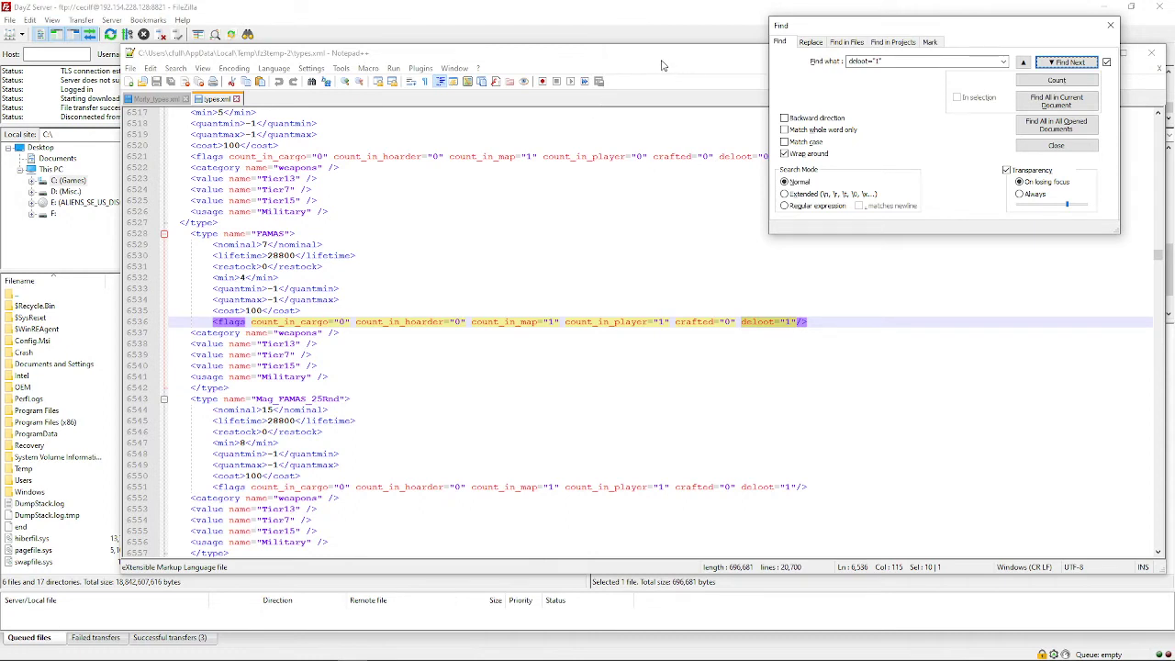
- Close the search dialog, maximize the editor window and examine the Military usage of the FAMAS entry
left_click_drag(659, 61, 630, 57)
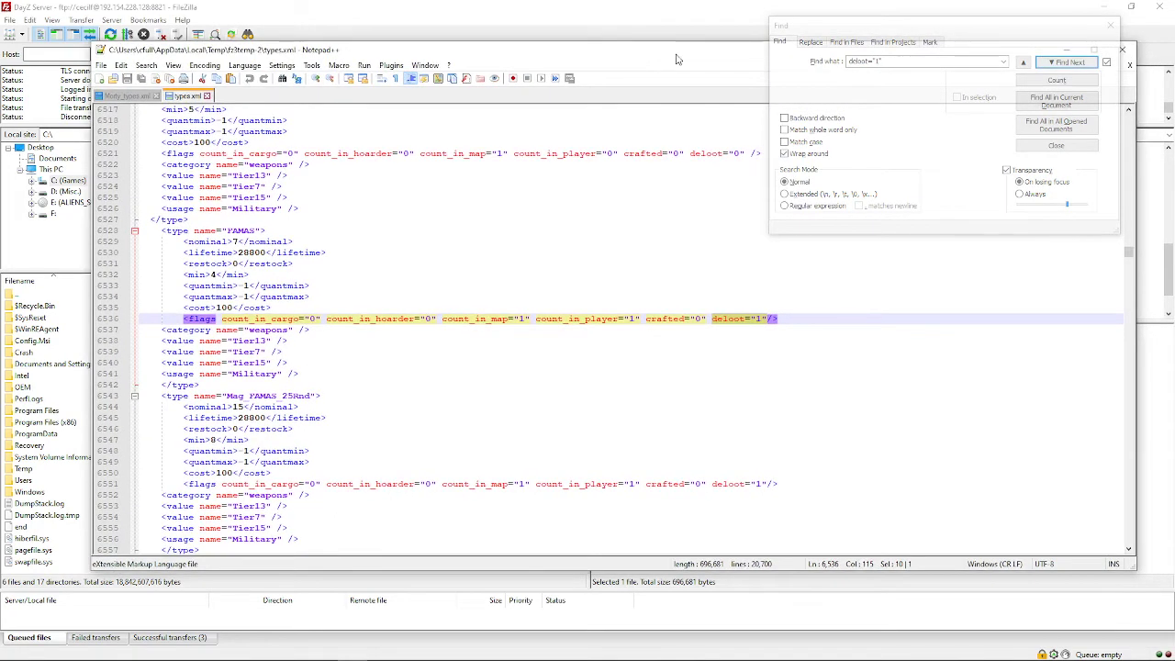
left_click(1095, 30)
double_click(630, 53)
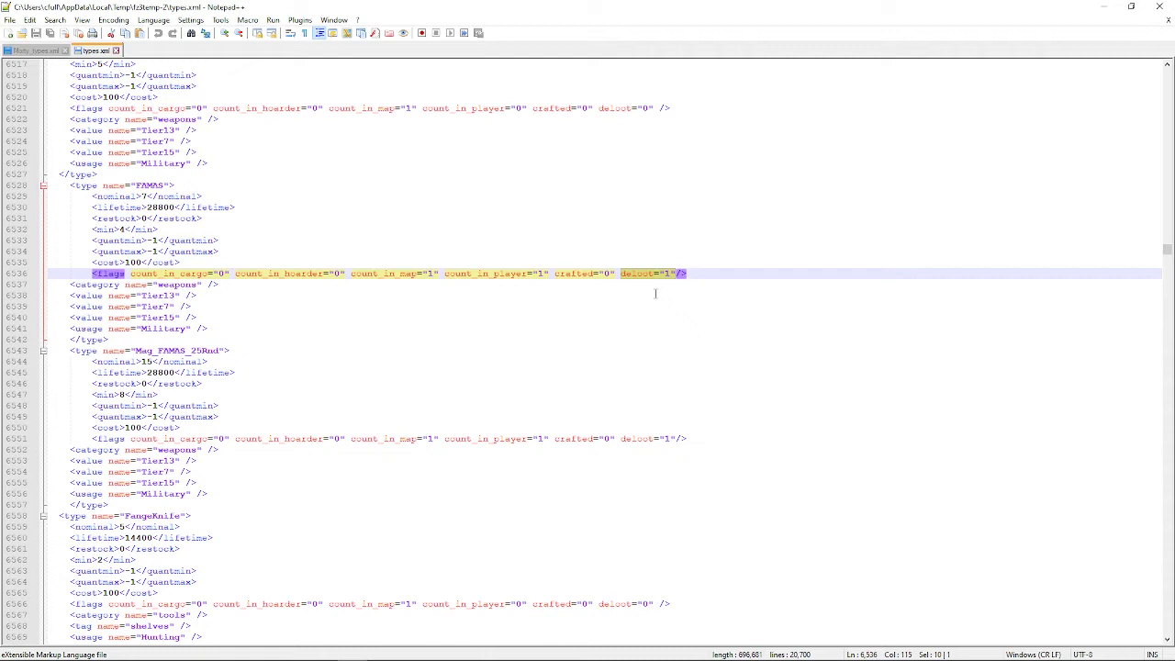
left_click_drag(157, 328, 186, 335)
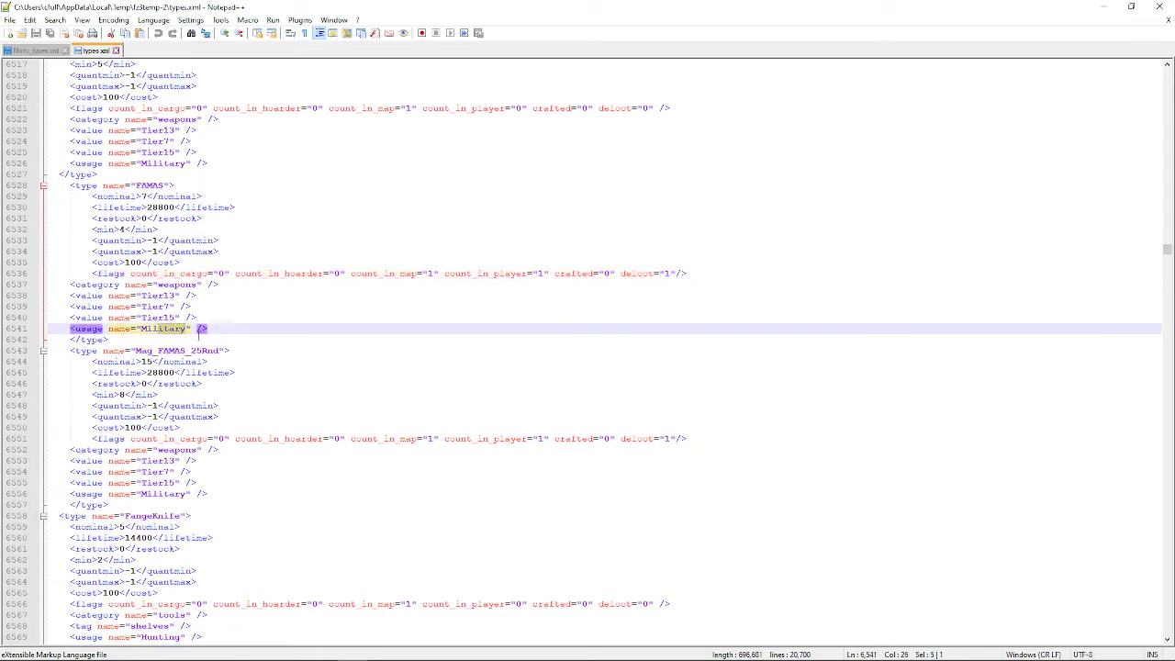
key("Down")
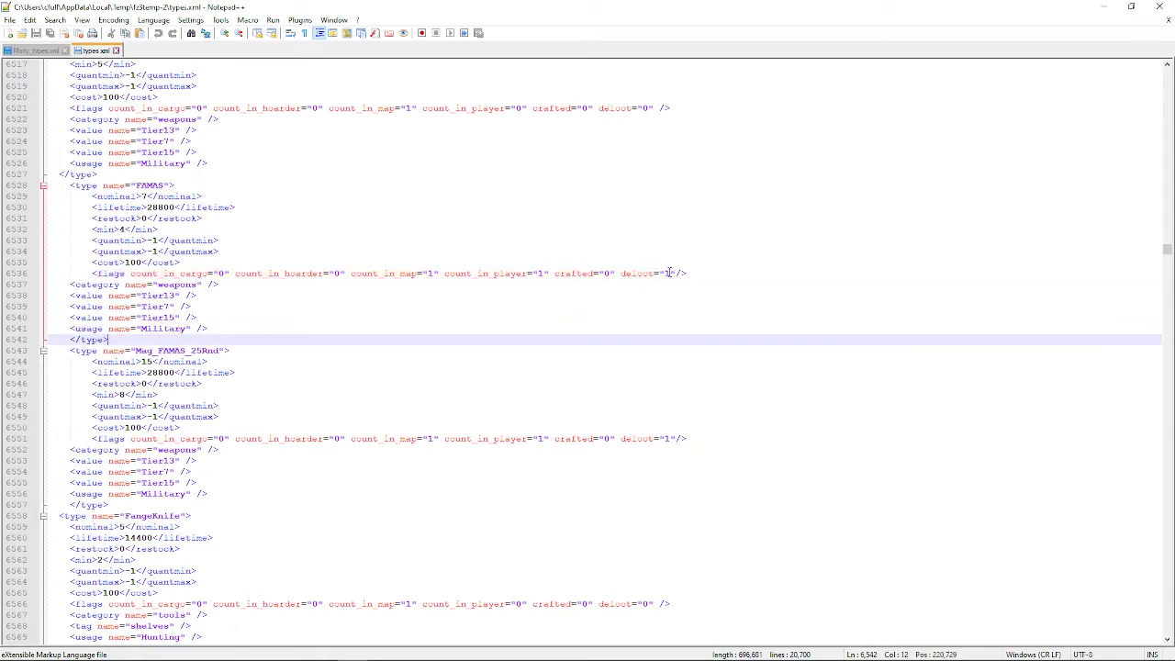
- Examine the deloot="1" flag of the FAMAS entry in types.xml
left_click_drag(675, 272, 620, 272)
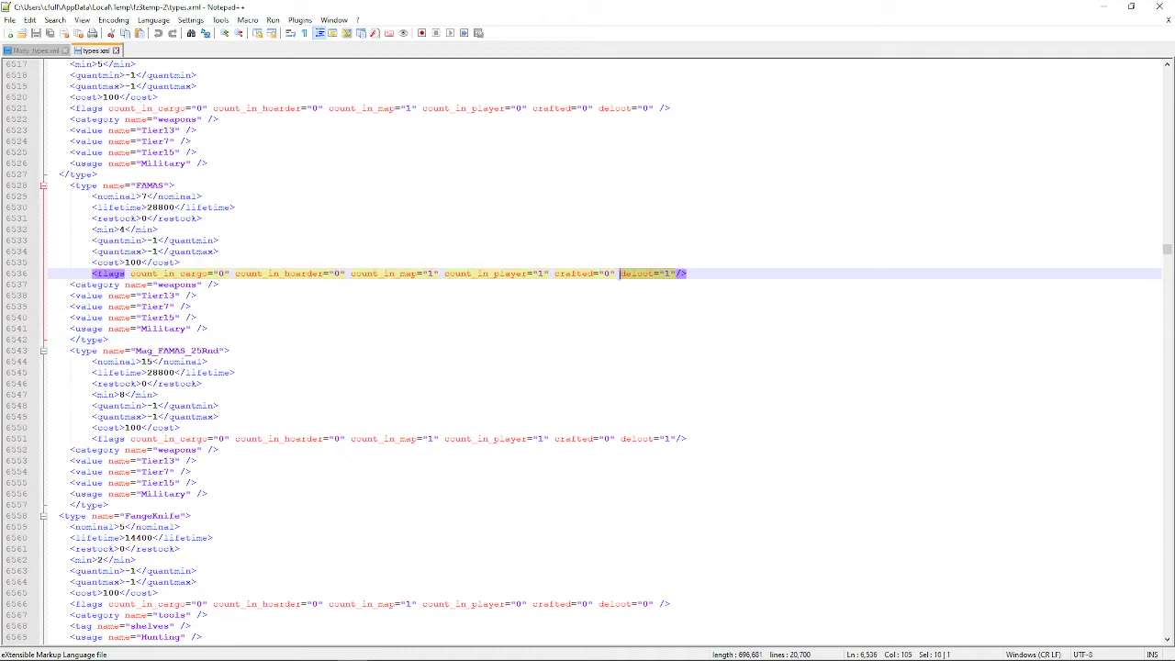
left_click(617, 320)
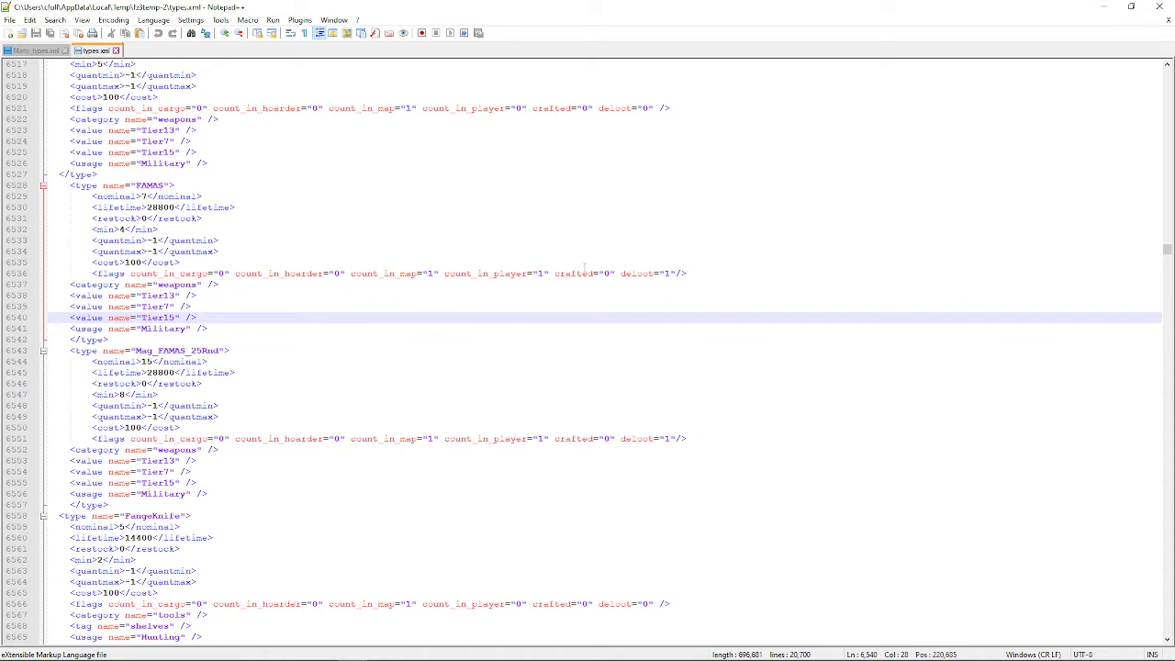
left_click(582, 233)
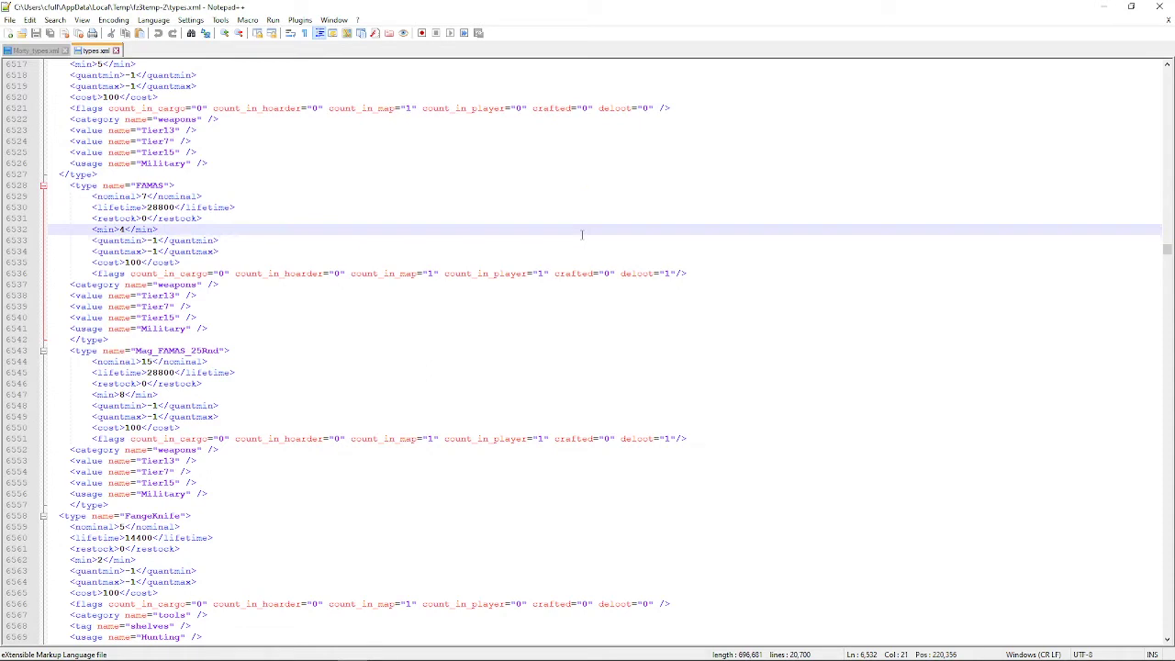
- Search types.xml for deloot="1" again and go through the matches until the Scout_Livonia entry is reached
key("ctrl+f")
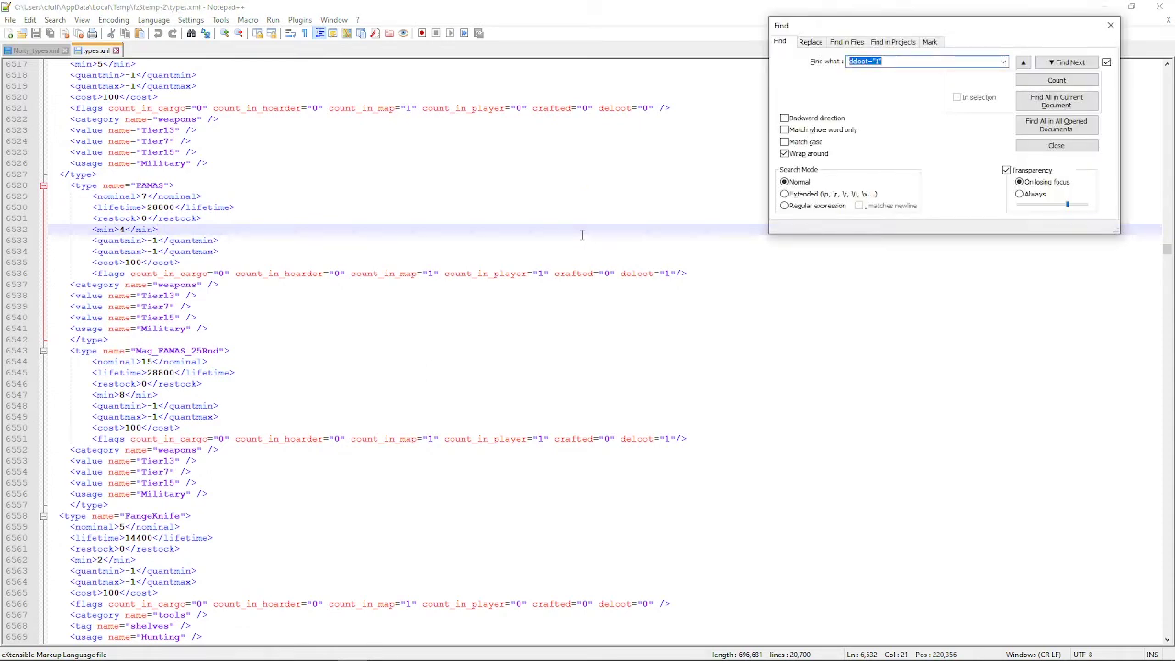
key("Return")
key("Return")
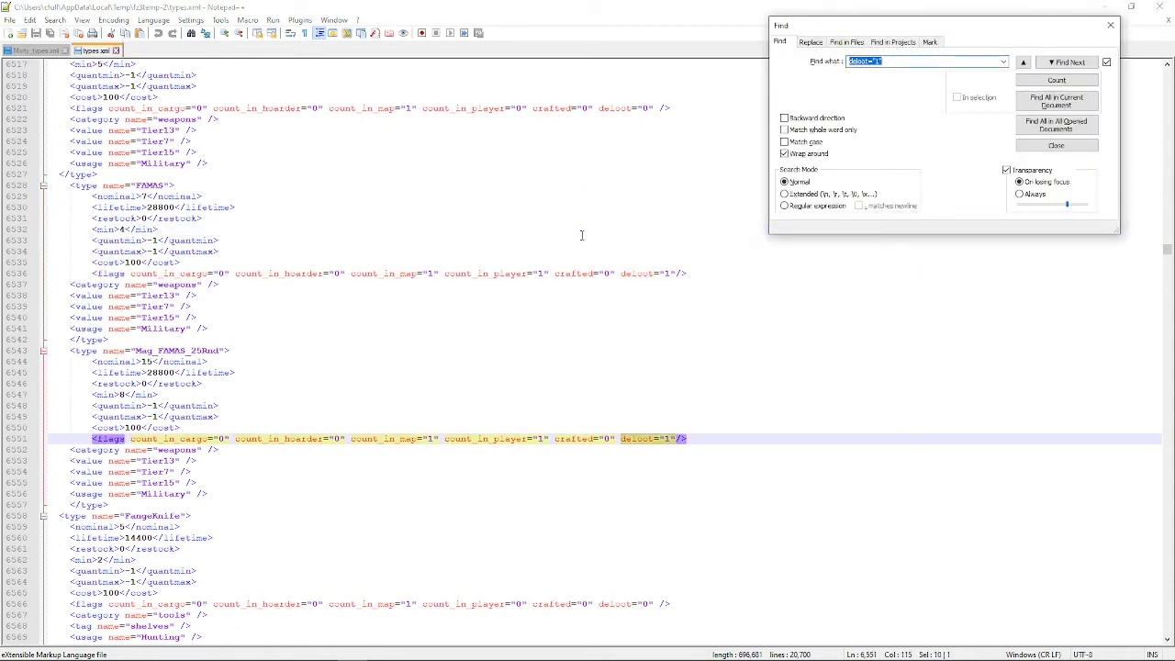
key("Return")
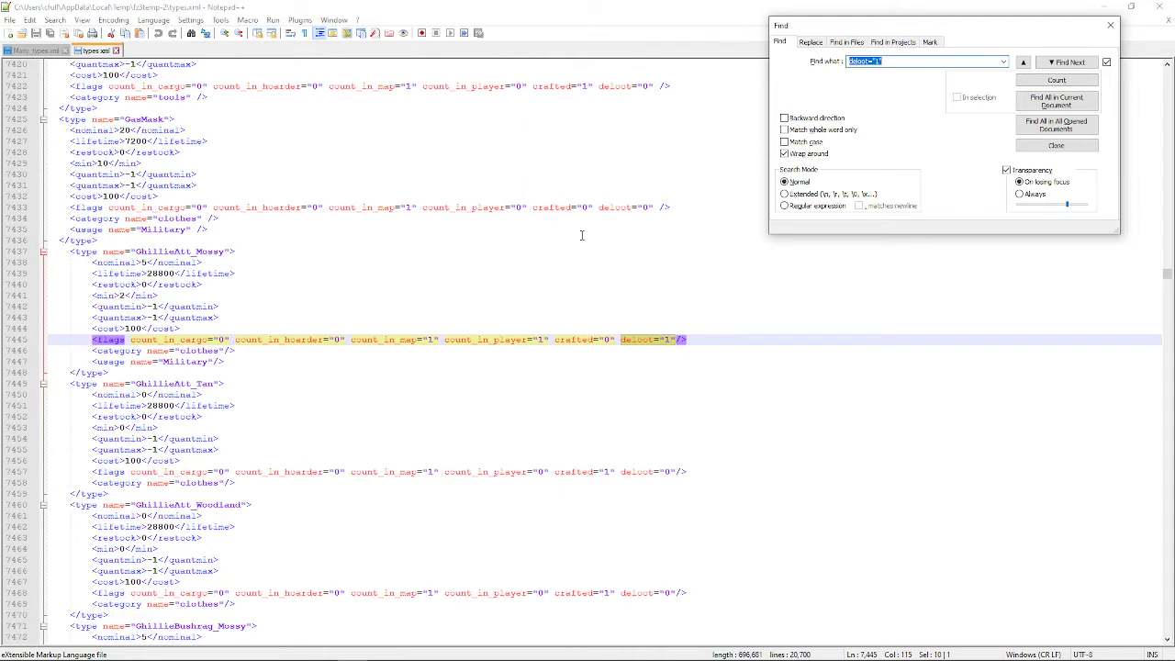
key("Return")
key("Return")
key("Return")
key("Return")
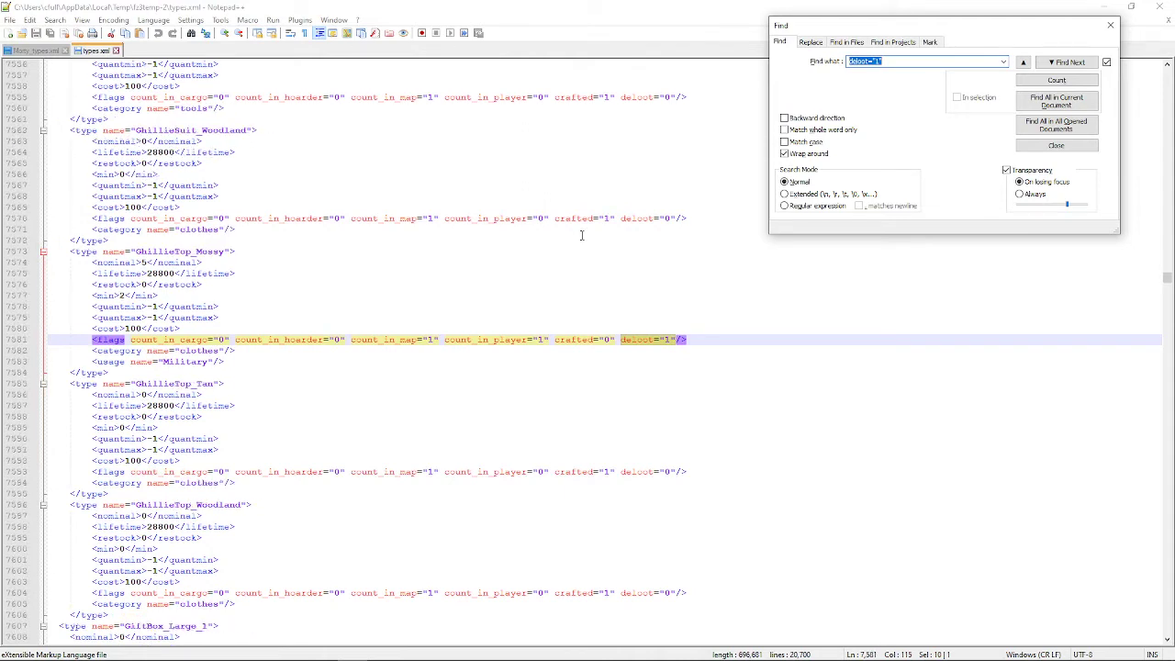
key("Return")
key("Return")
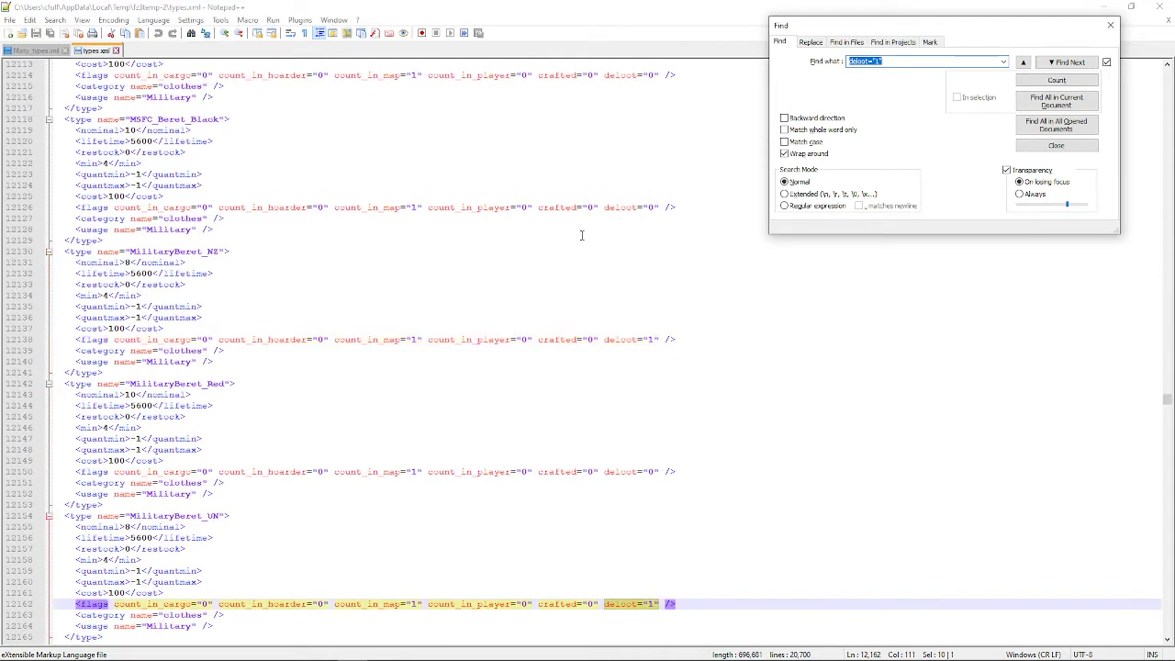
key("Return")
key("Return")
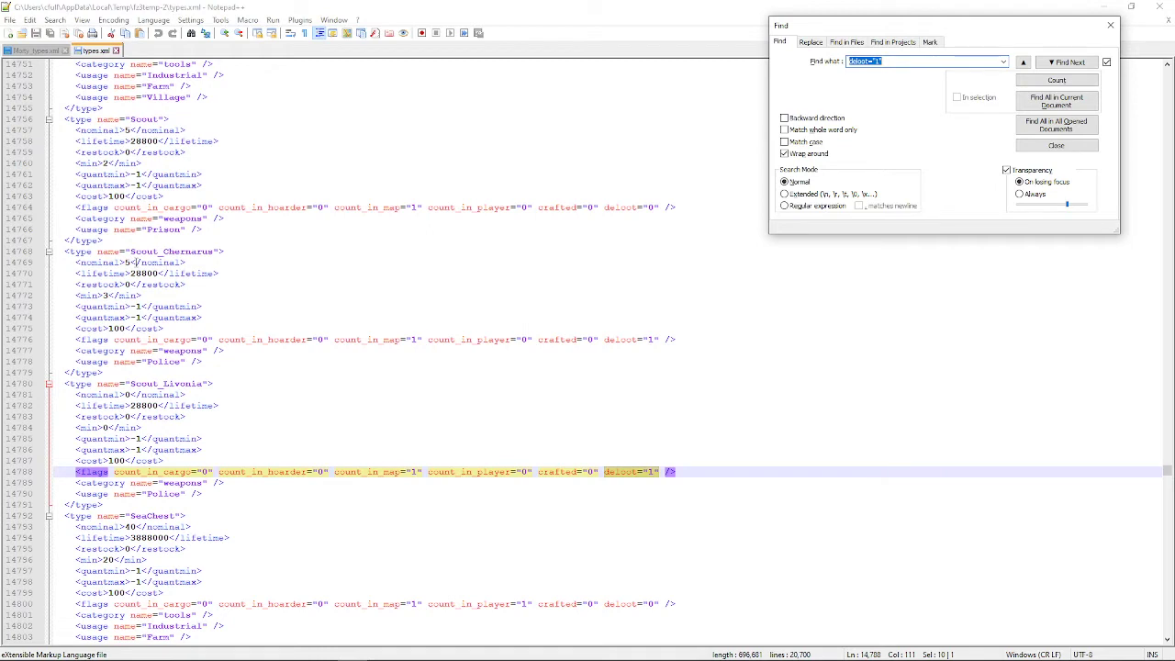
- Examine the nominal, min, lifetime, cost and Police usage values of the Scout_Chernarus entry
left_click(134, 262)
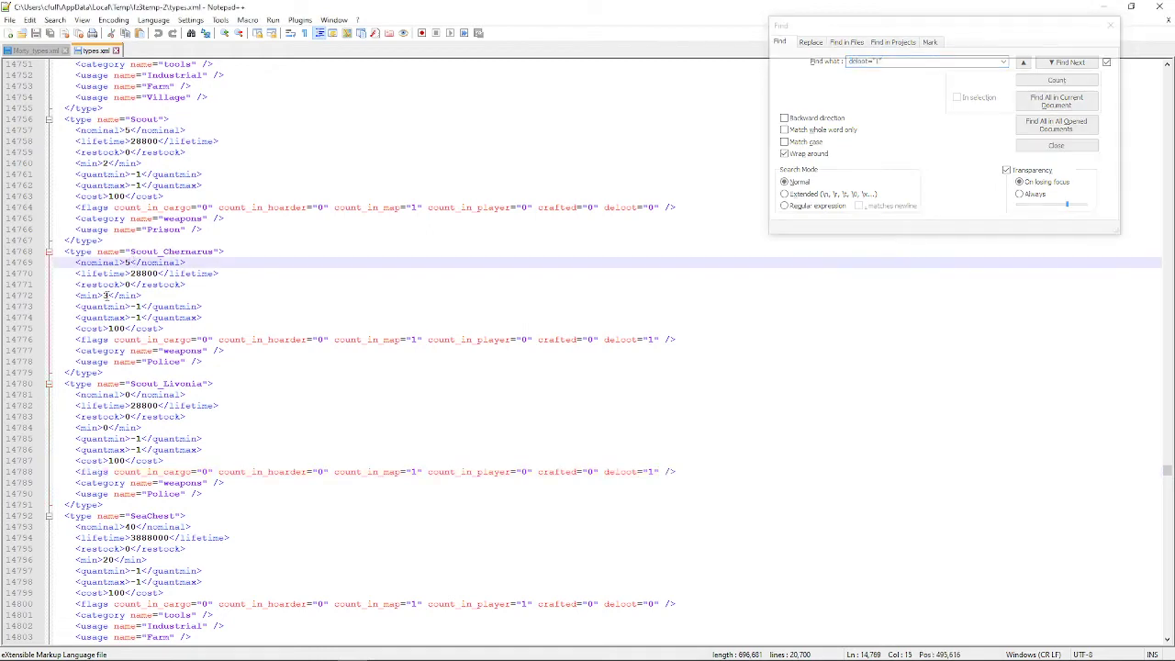
key("Down")
key("Down")
key("Down")
left_click(131, 274)
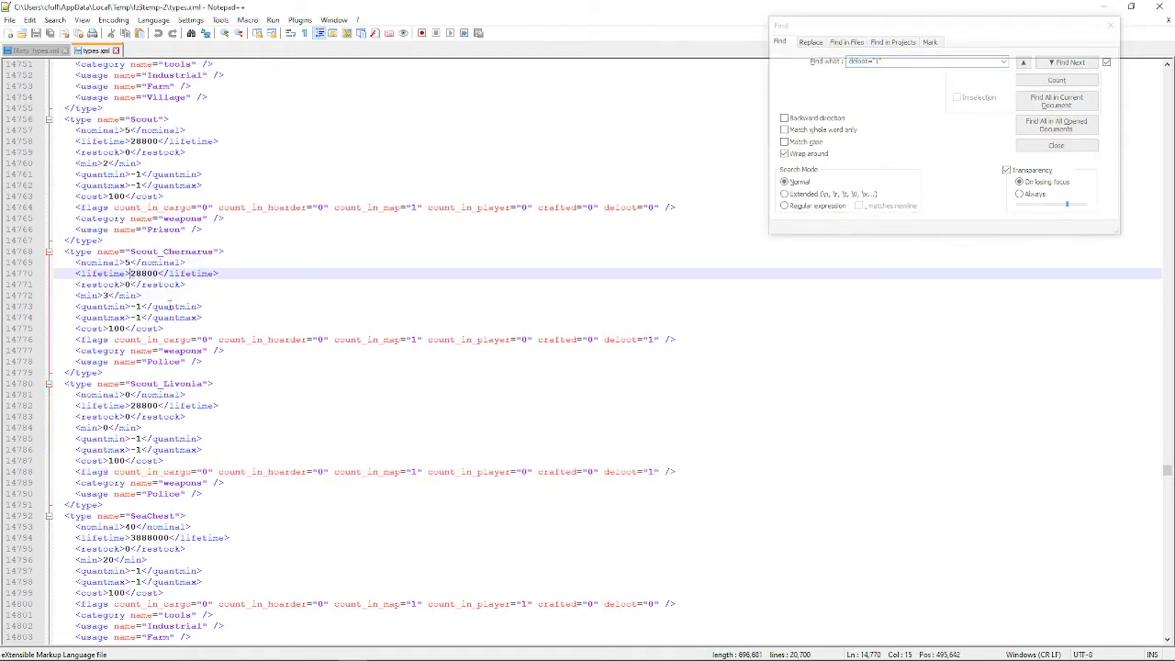
left_click(109, 328)
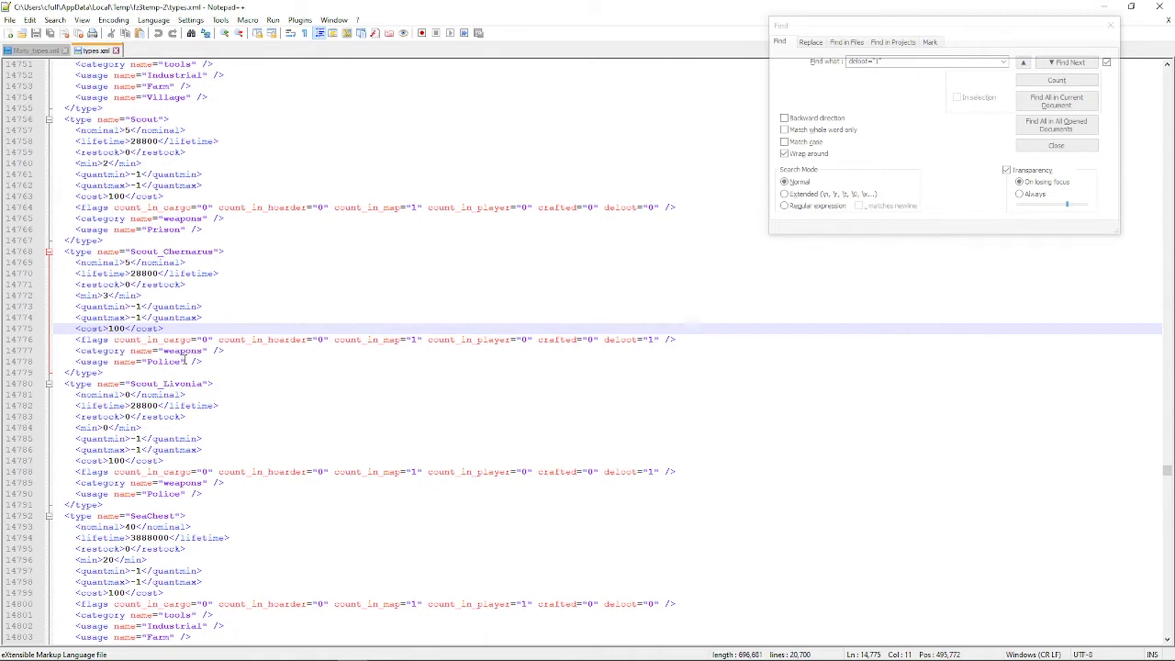
left_click_drag(187, 361, 148, 361)
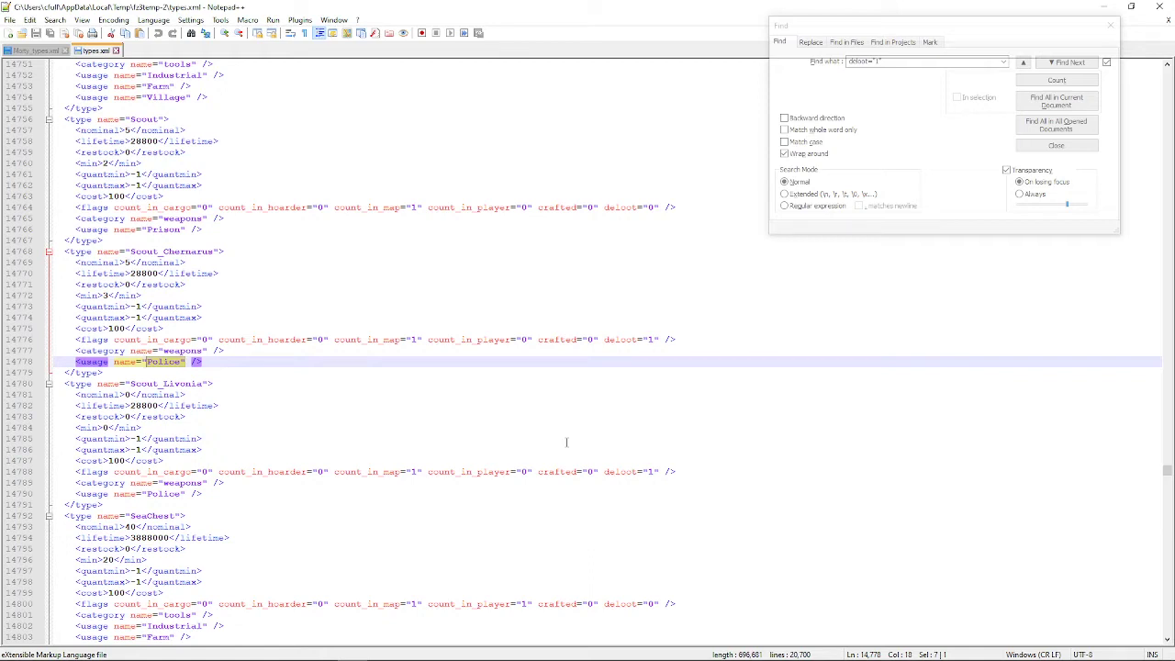
- Examine the weapons category of the Scout_Chernarus entry
scroll(245, 404, "down", 2)
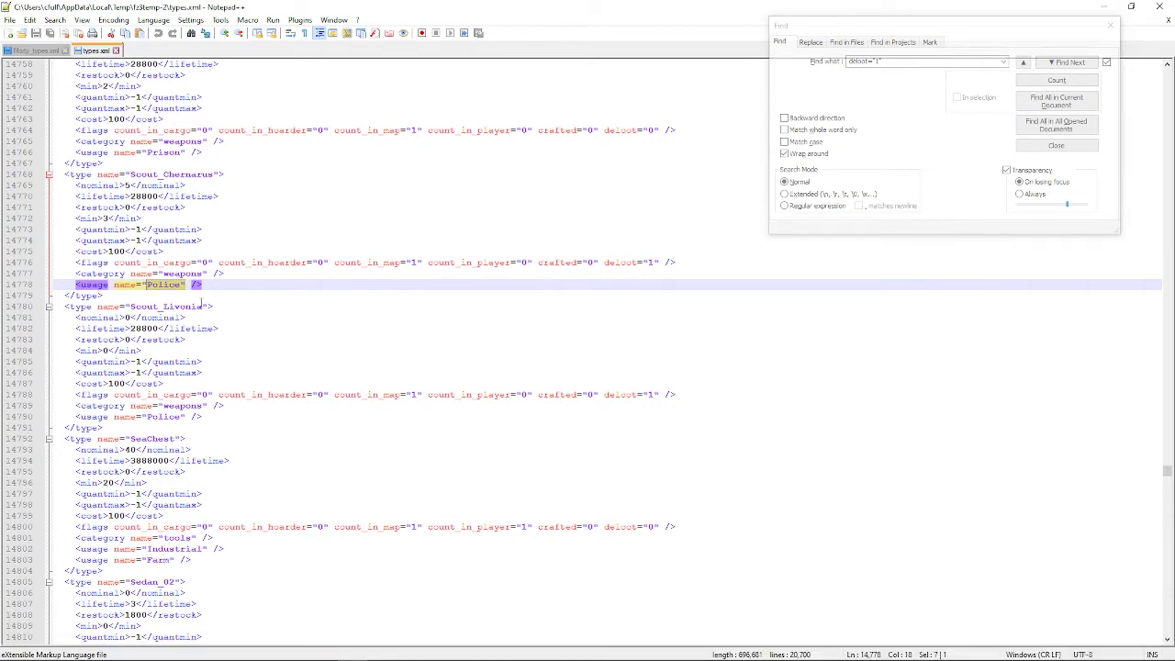
left_click(122, 274)
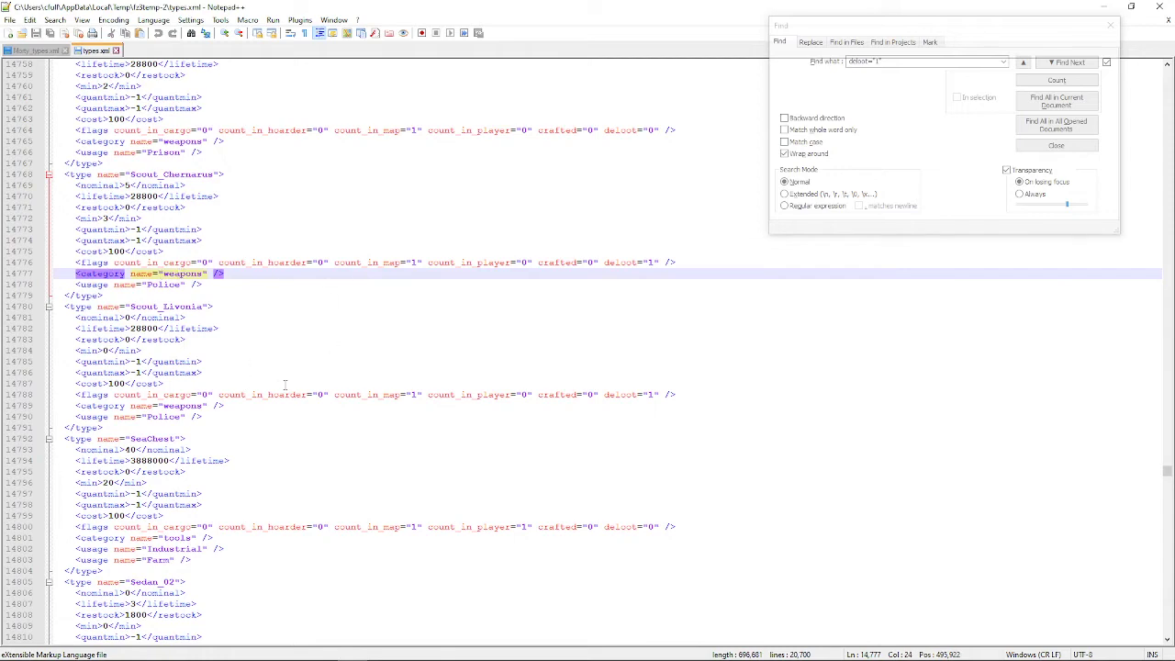
scroll(292, 383, "down", 2)
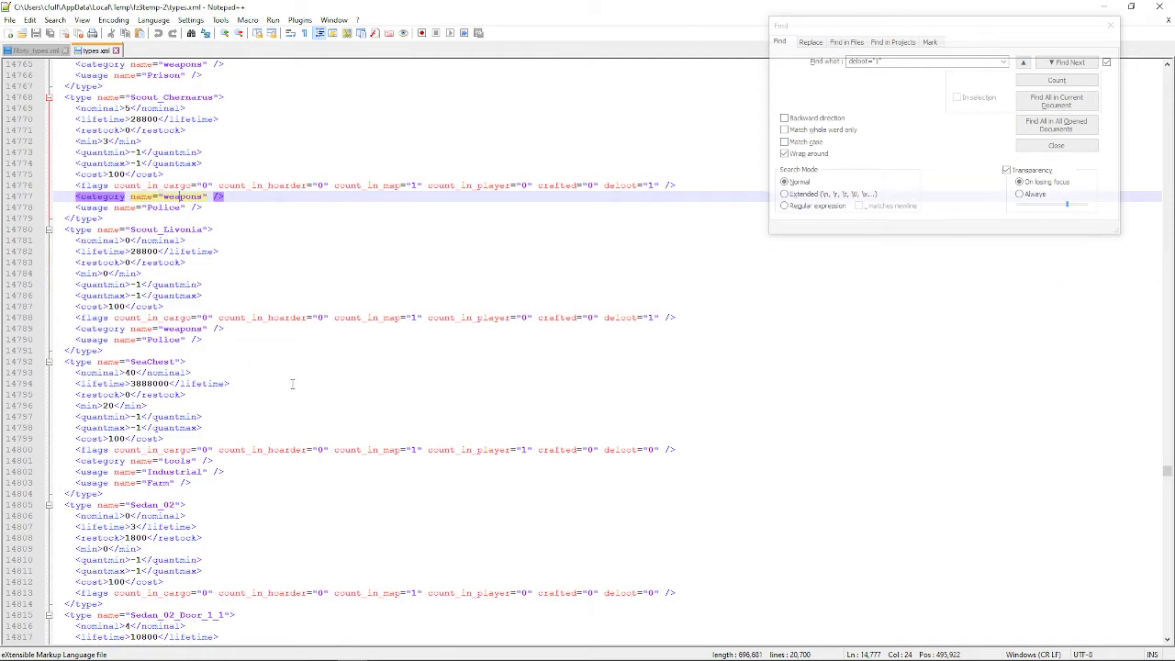
scroll(291, 383, "down", 2)
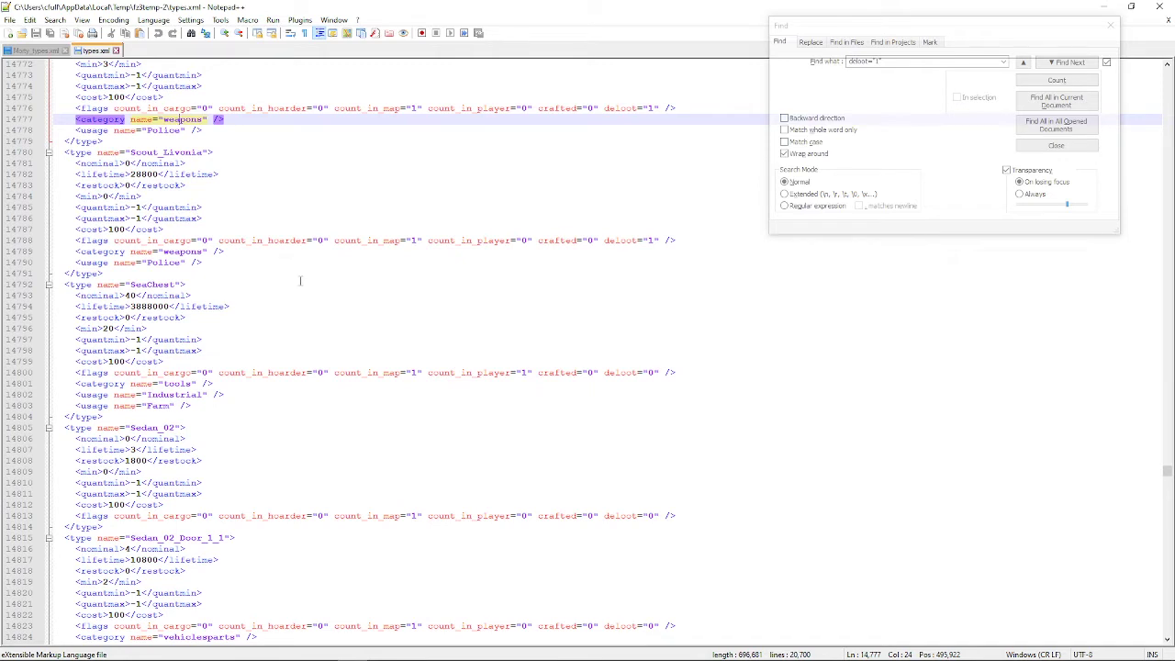
left_click(164, 118)
left_click_drag(163, 119, 203, 119)
left_click(261, 150)
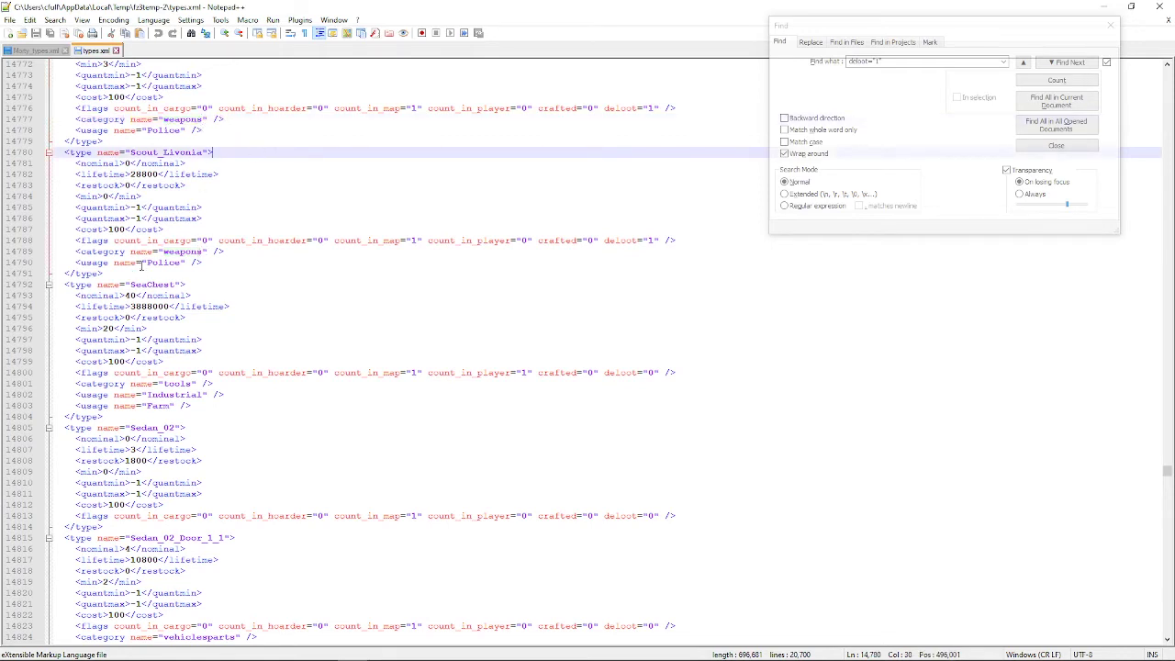
- Examine the Police usage of the Scout_Livonia entry and the Industrial usage of the SeaChest entry
left_click(182, 262)
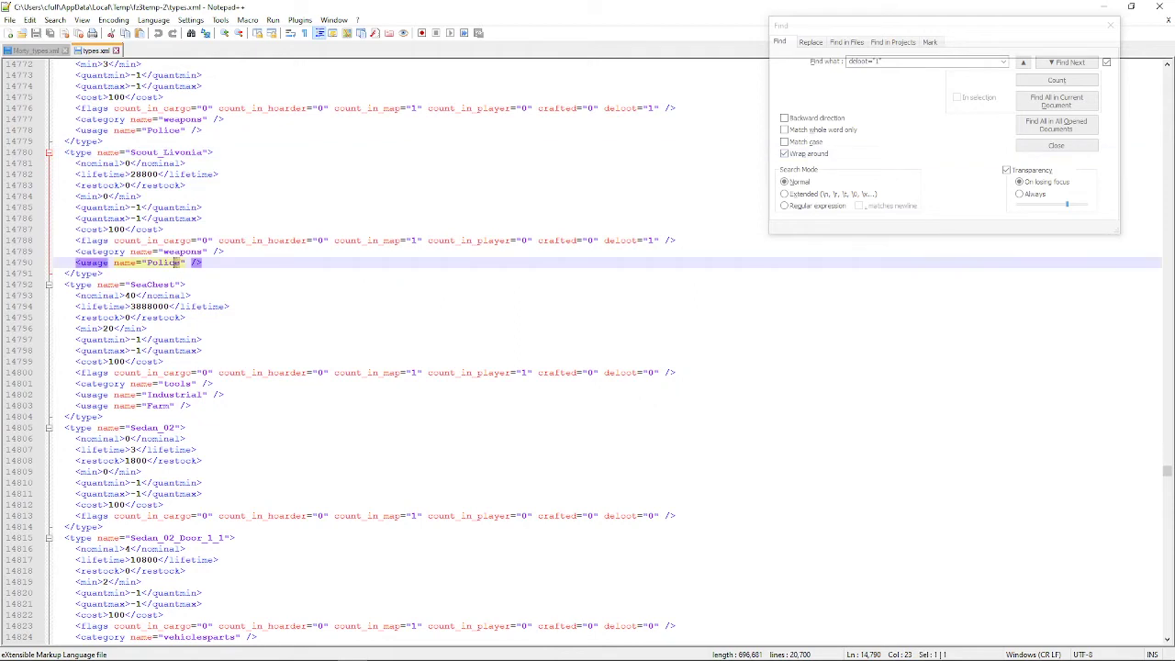
key("shift+Left")
key("shift+Left")
key("shift+Left")
key("shift+Left")
key("shift+Left")
key("shift+Left")
left_click(170, 265)
left_click_drag(204, 394, 152, 394)
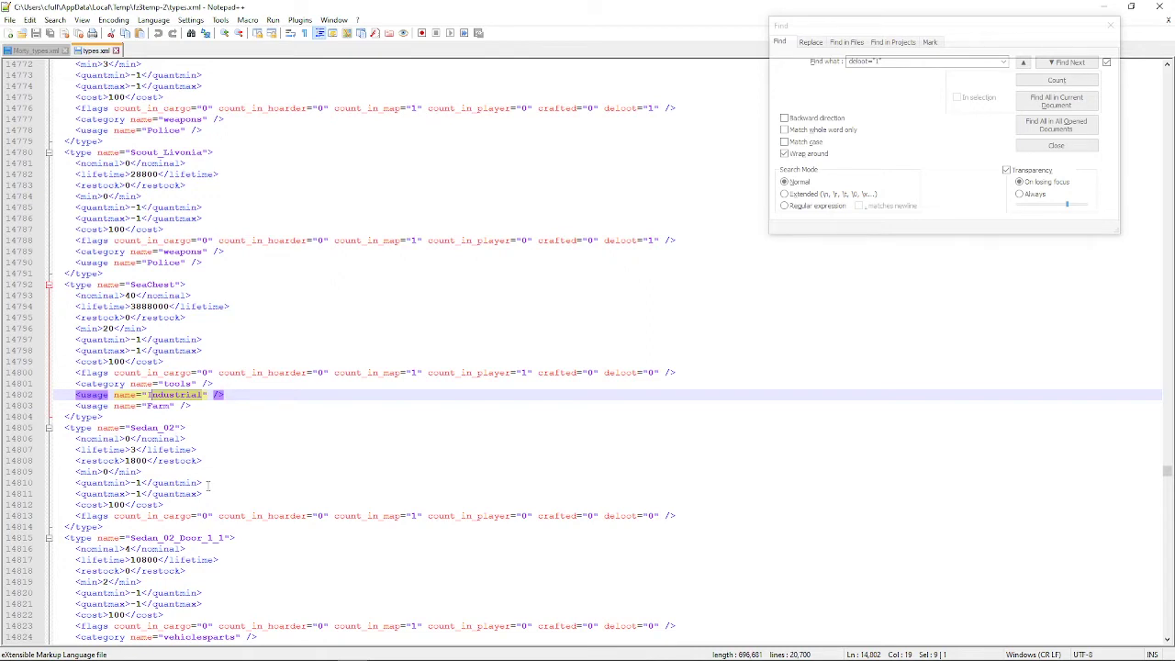
- Look through the Sedan_02 door entries and examine the Industrial usage of Sedan_02_Door_1_1_GreyRust
scroll(209, 486, "down", 2)
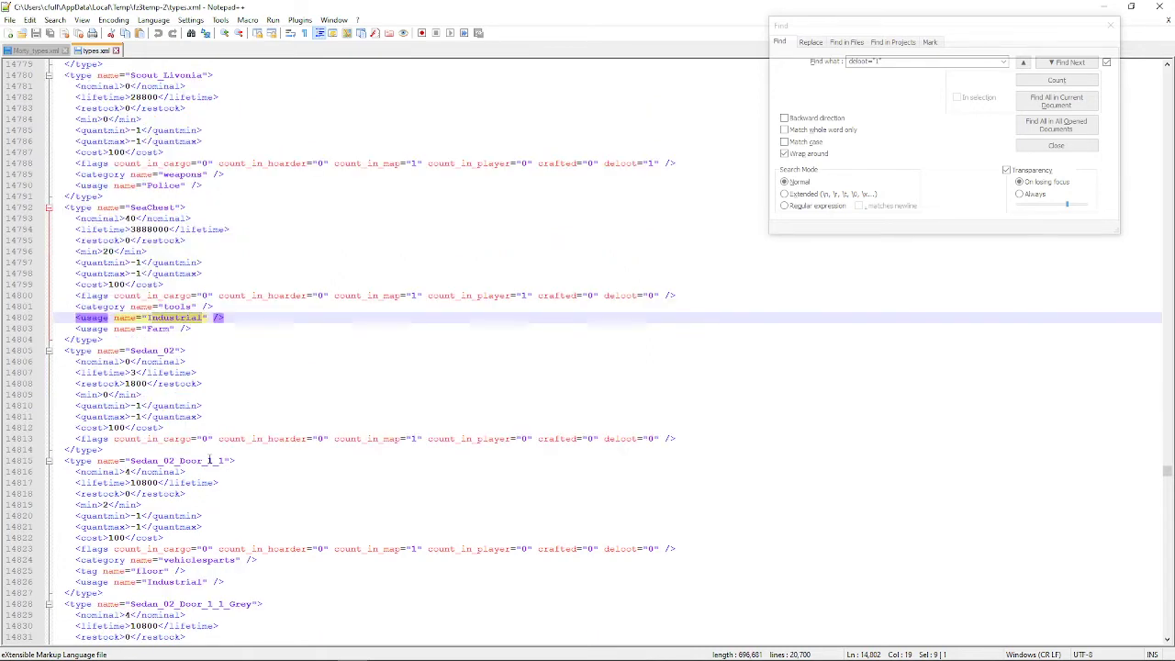
scroll(209, 460, "down", 2)
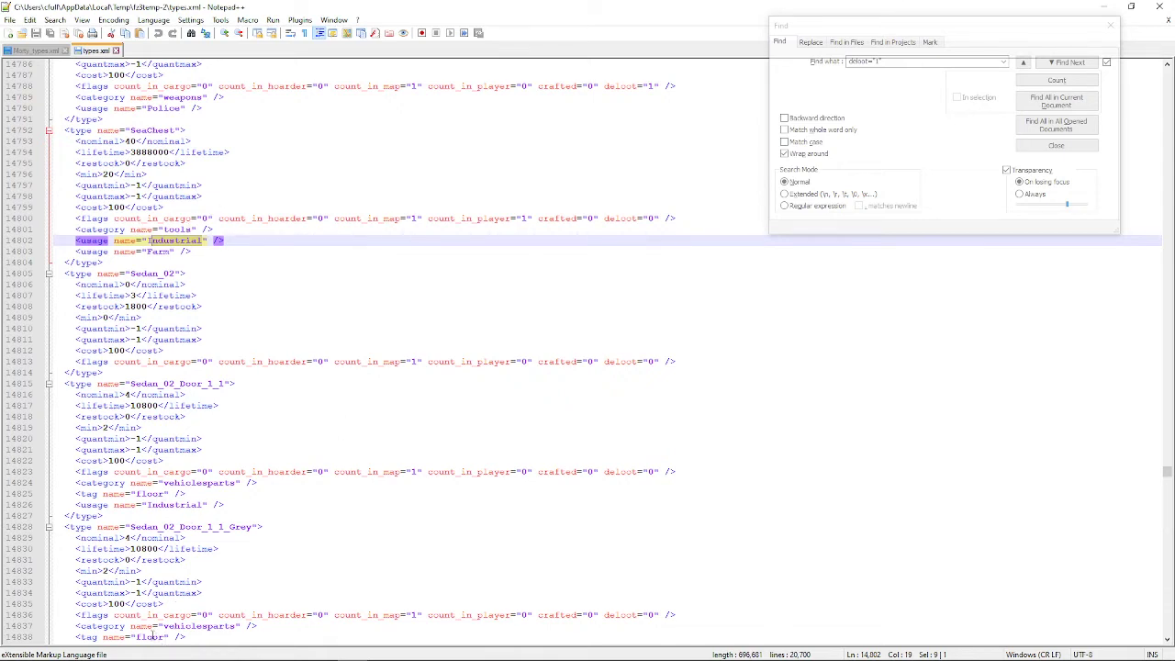
scroll(160, 633, "down", 9)
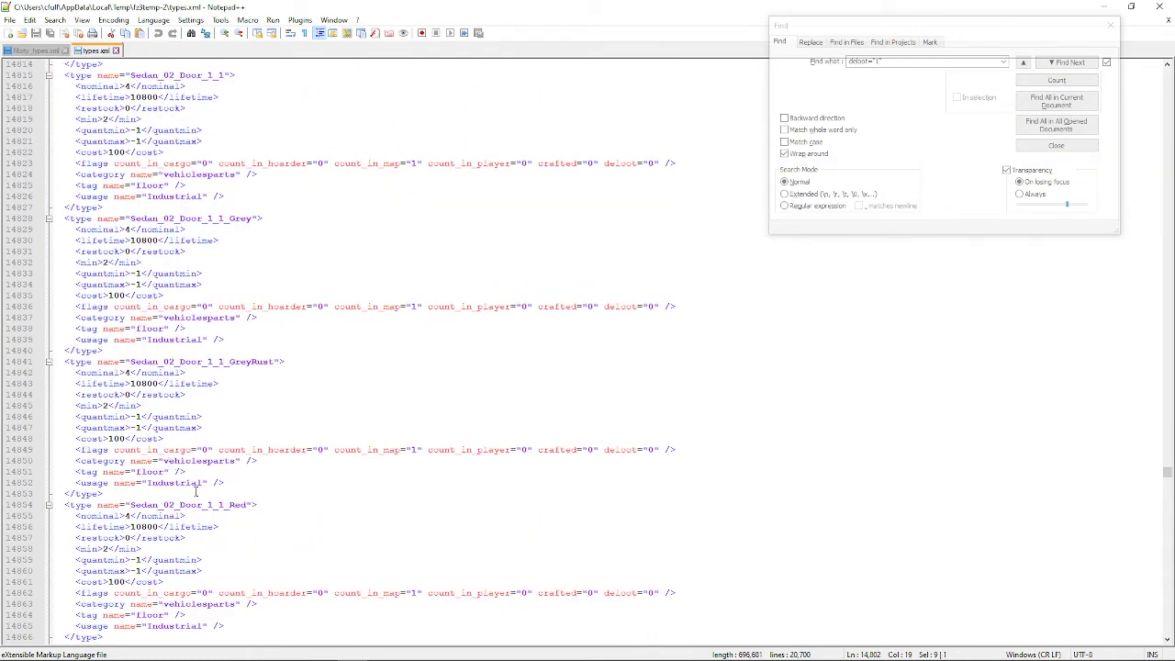
scroll(195, 492, "down", 5)
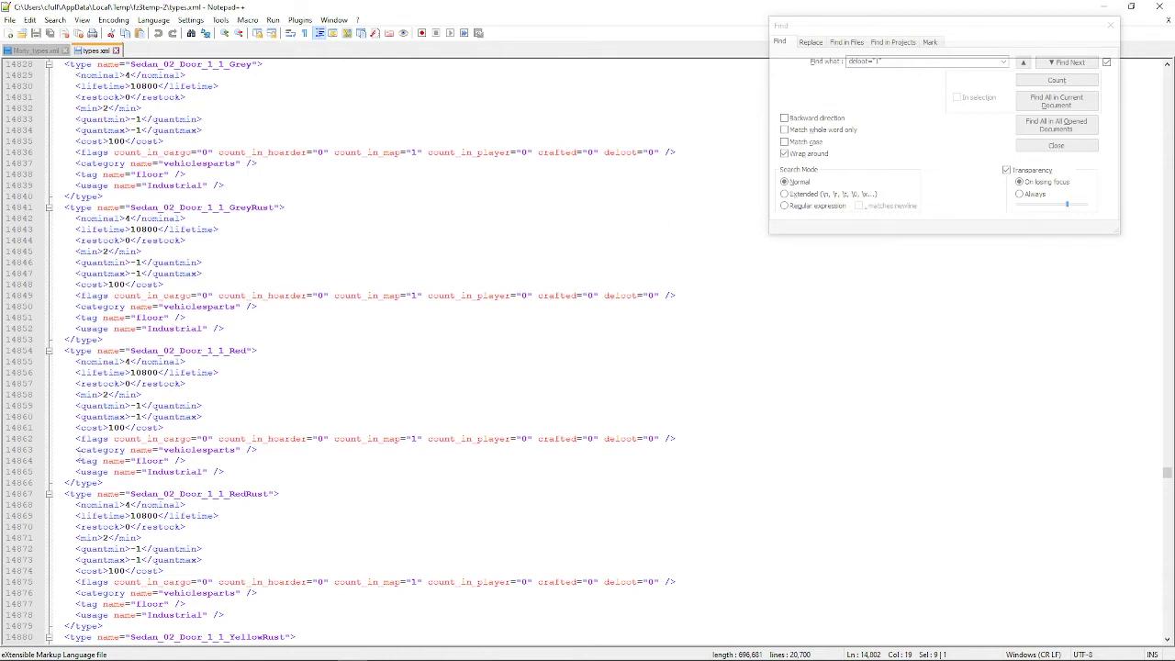
double_click(150, 327)
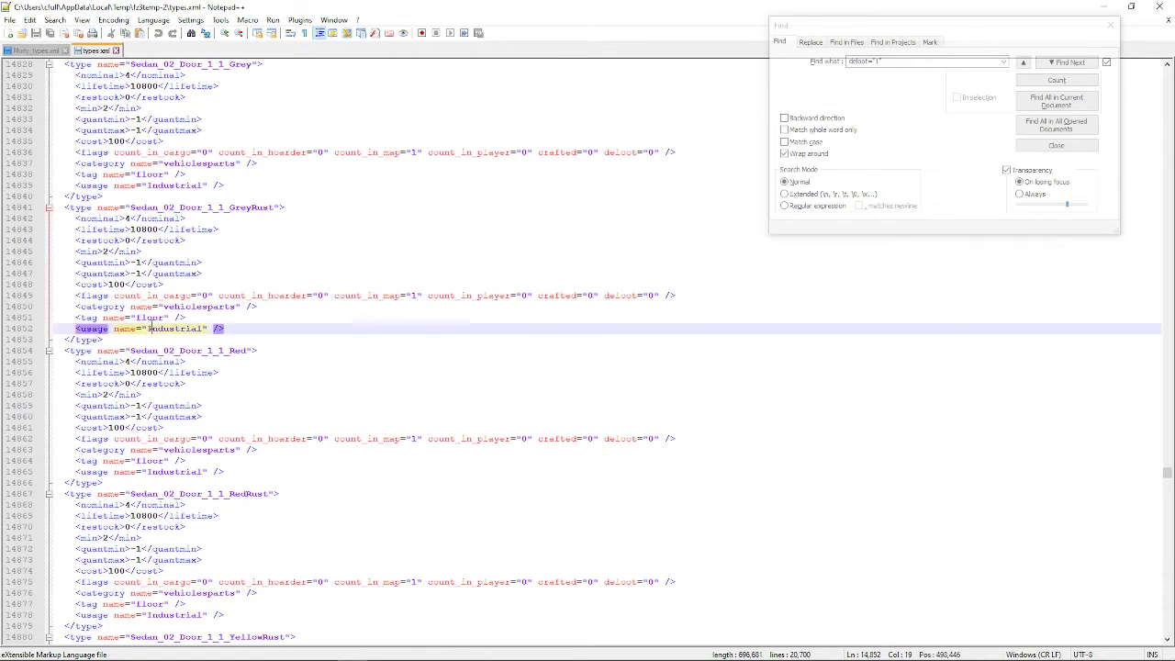
scroll(213, 429, "down", 7)
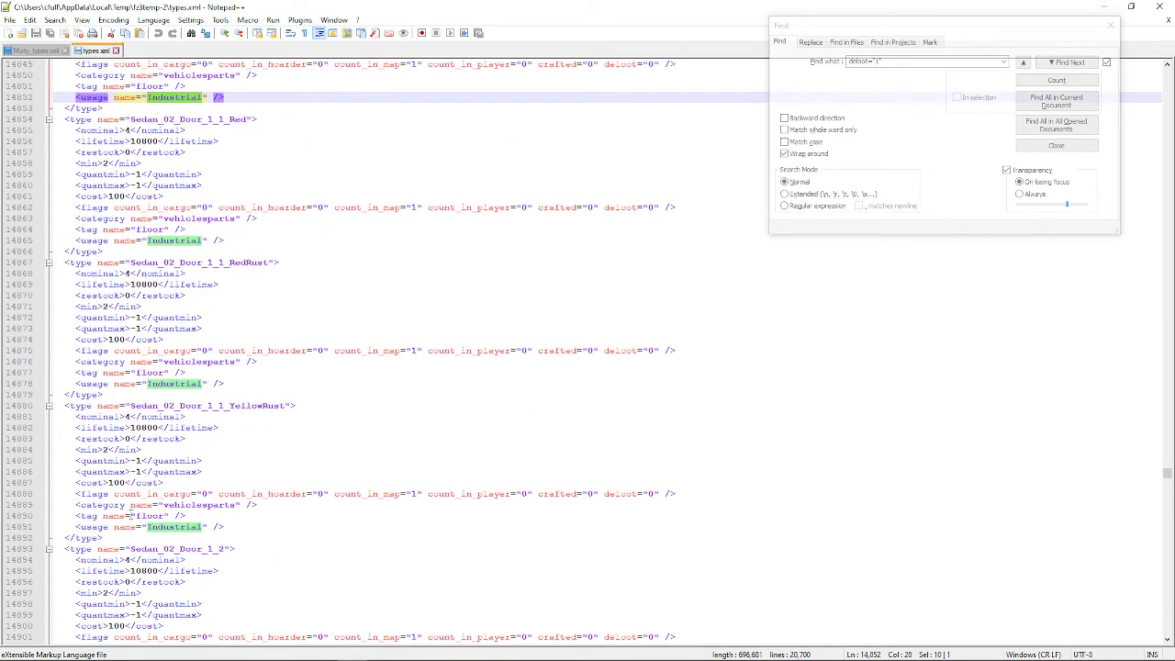
- Search types.xml for tag name= and go through the matches to the Sneakers_Black entry, returning to the SledgeHammer match
left_click_drag(132, 515, 80, 516)
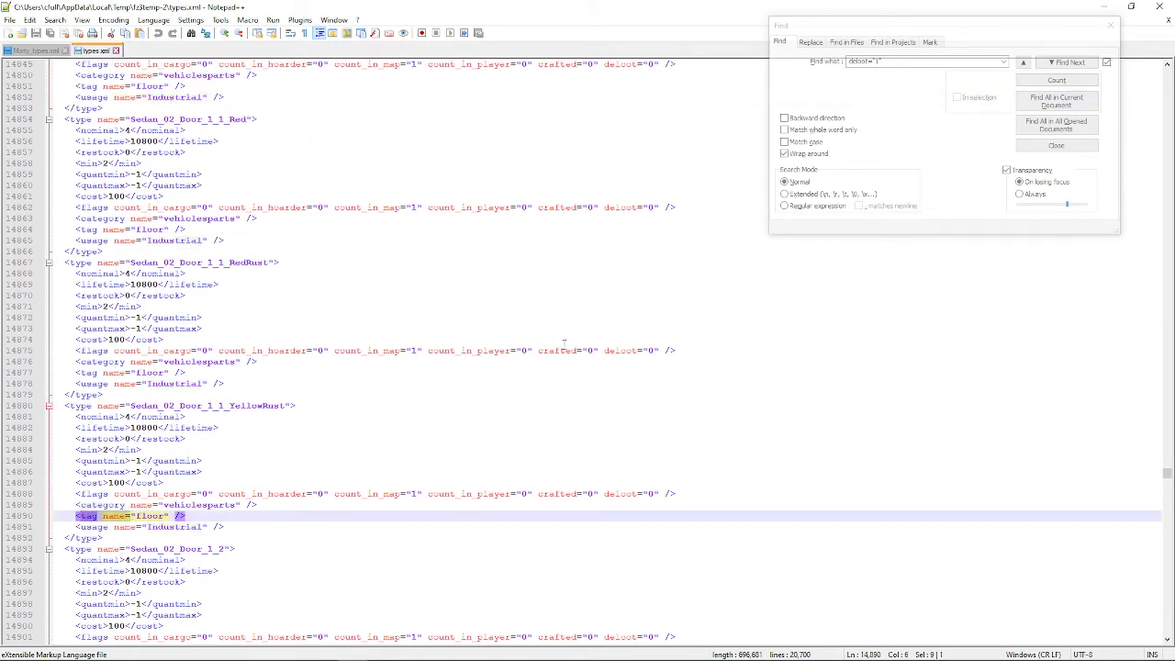
key("ctrl+f")
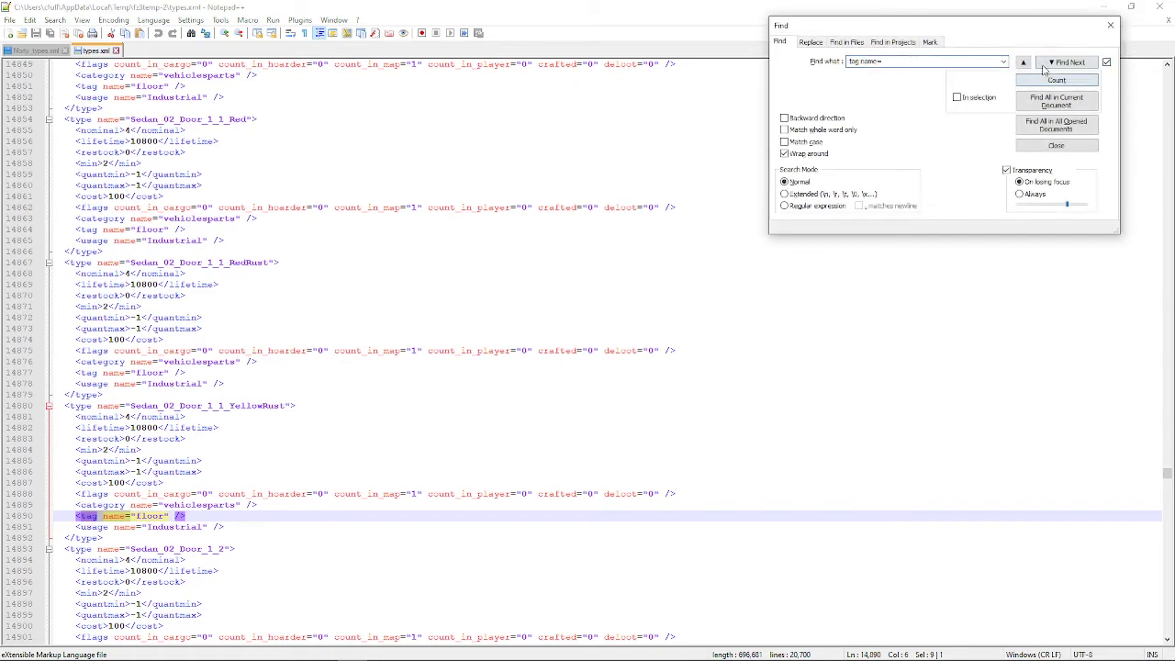
left_click(1045, 62)
left_click(1044, 63)
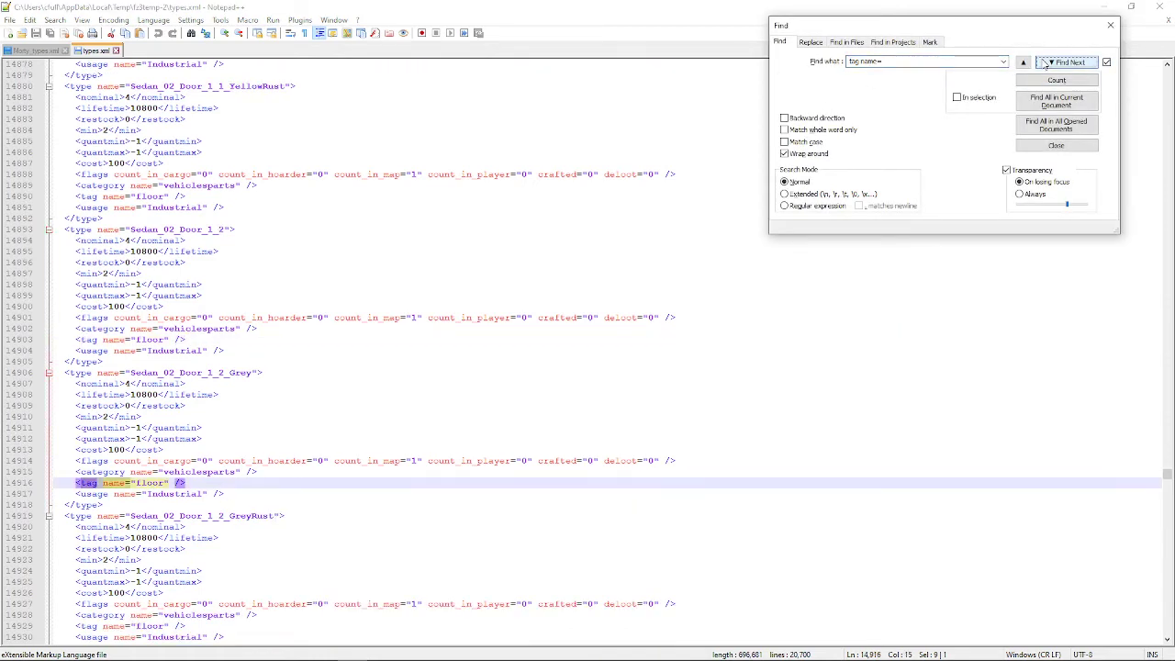
left_click(1044, 63)
left_click(1044, 62)
left_click(1045, 63)
left_click(1045, 62)
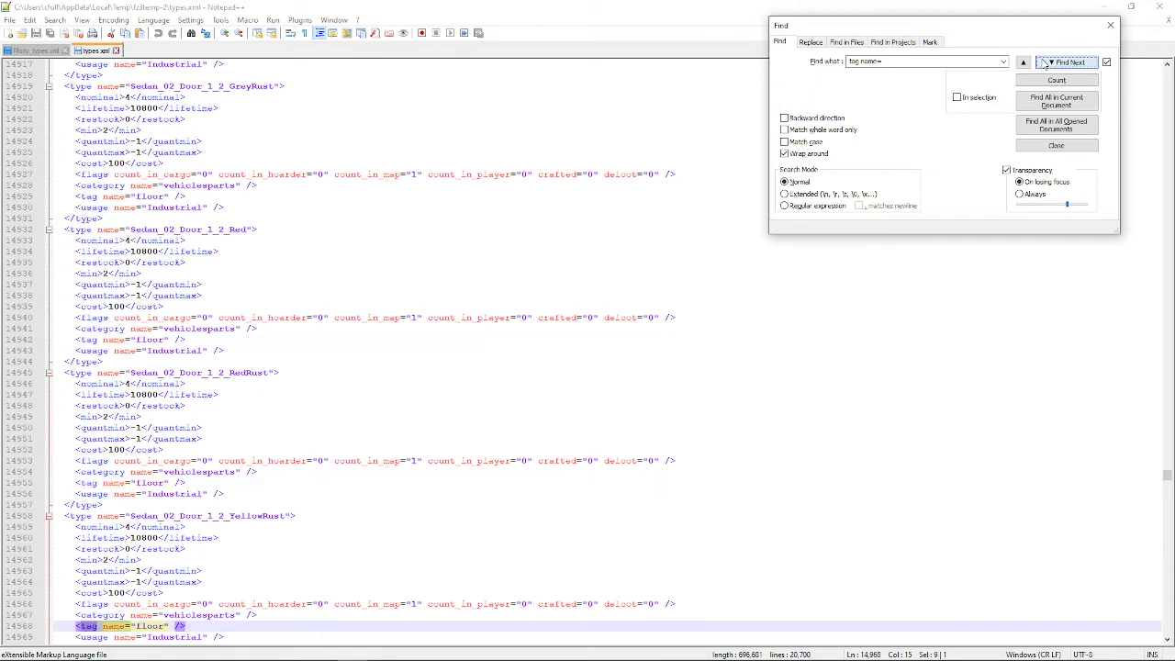
left_click(1045, 62)
left_click(1044, 62)
left_click(1045, 63)
left_click(1045, 62)
left_click(1045, 62)
left_click(1044, 62)
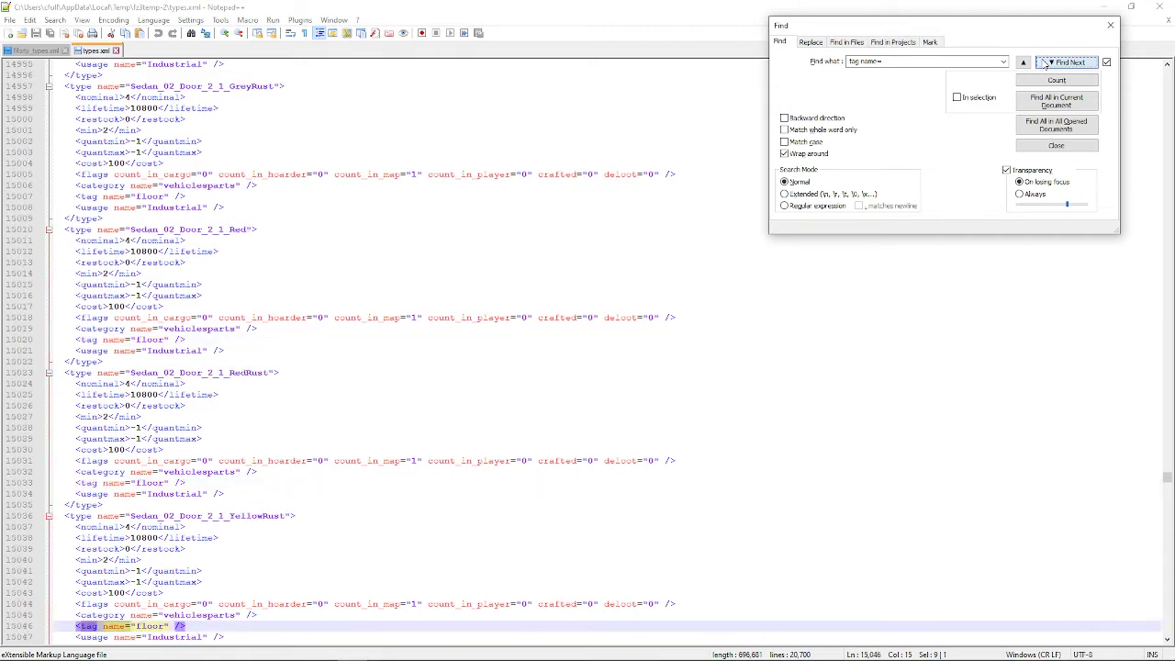
left_click(1044, 63)
left_click(1044, 63)
left_click(1044, 62)
left_click(1045, 63)
left_click(1045, 62)
left_click(1045, 63)
left_click(1044, 63)
left_click(1044, 62)
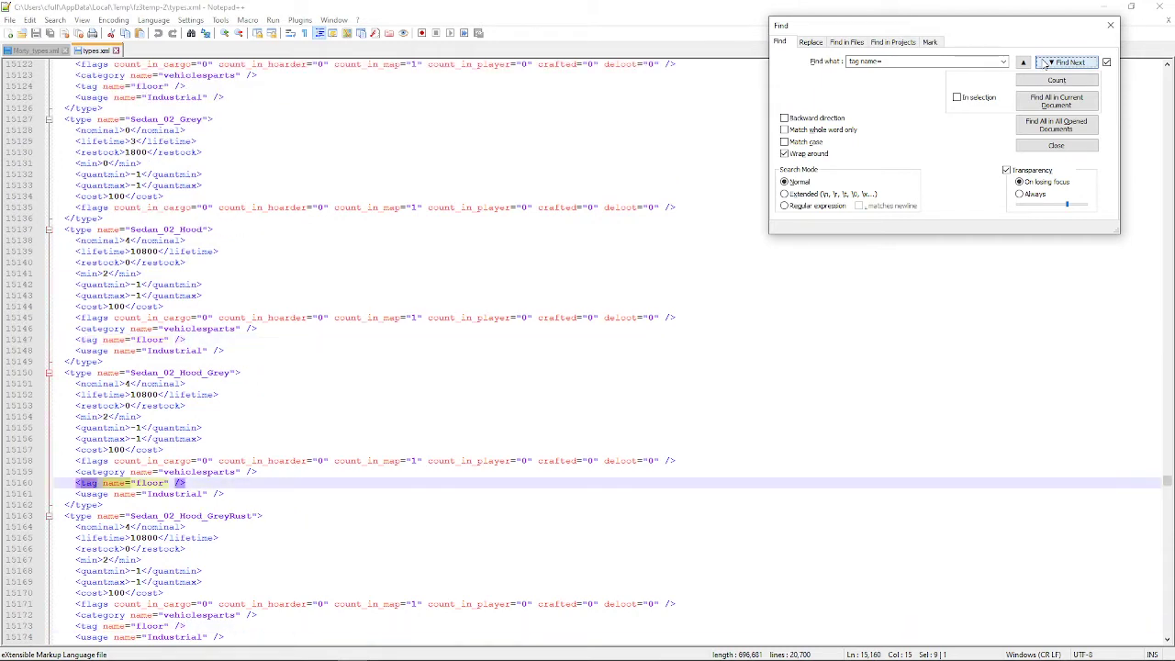
left_click(1045, 63)
left_click(1045, 63)
left_click(1044, 62)
left_click(1044, 63)
left_click(1045, 62)
left_click(1045, 62)
left_click(1045, 62)
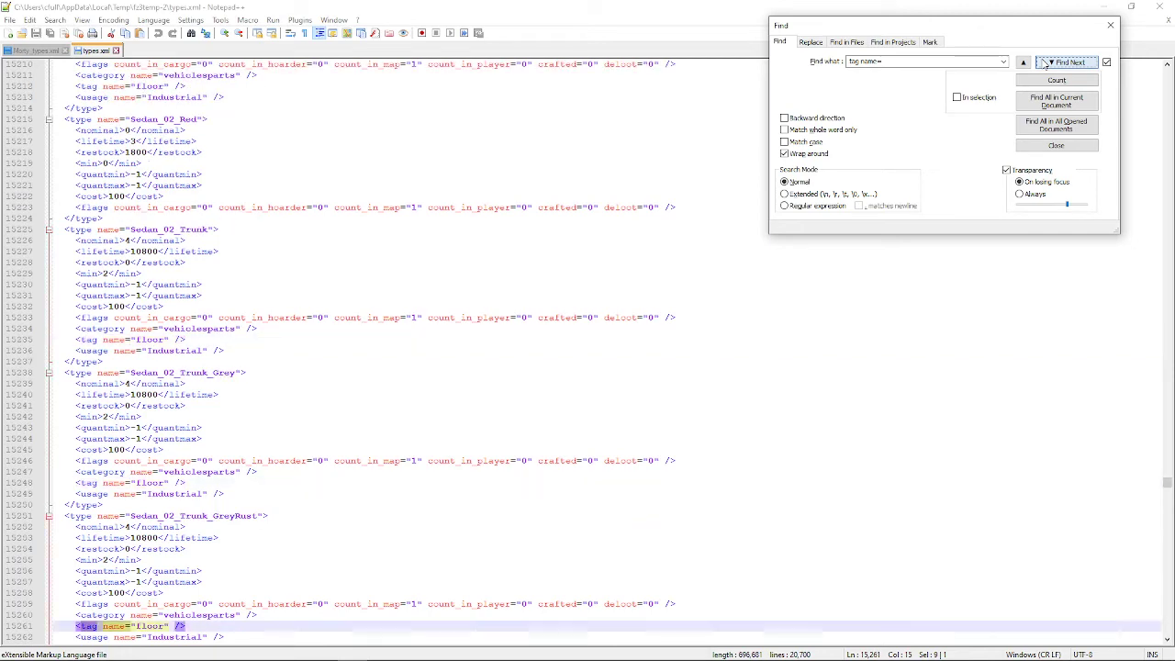
left_click(1045, 62)
left_click(1045, 62)
left_click(1045, 62)
left_click(1045, 62)
left_click(1045, 63)
left_click(1045, 62)
left_click(1045, 63)
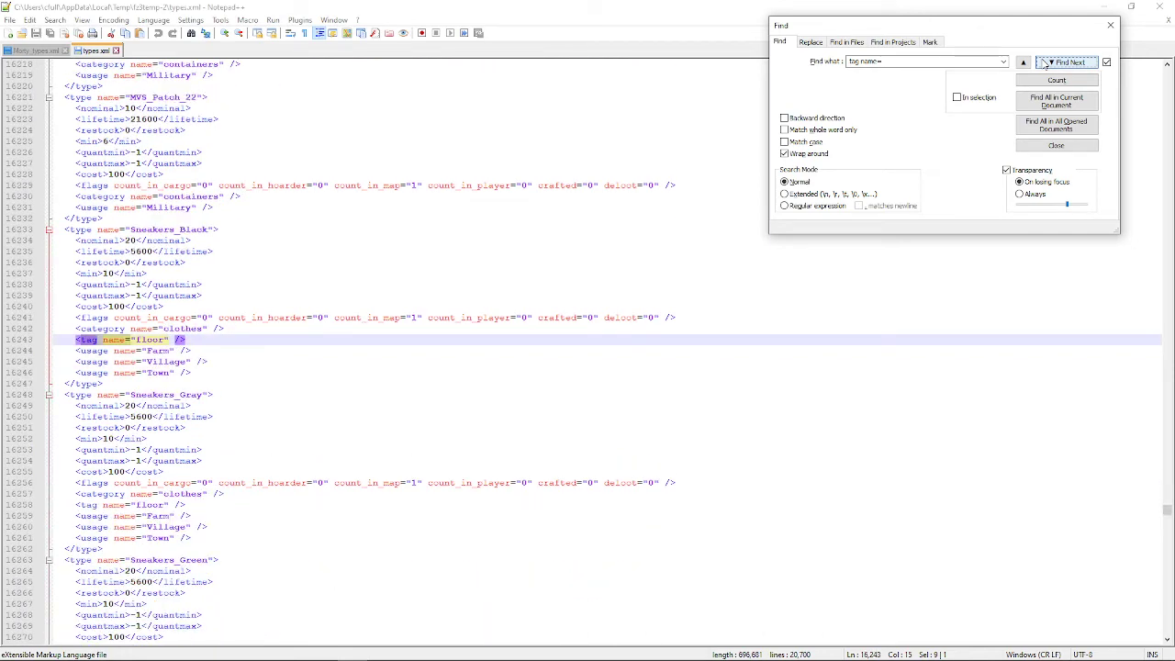
left_click(1024, 62)
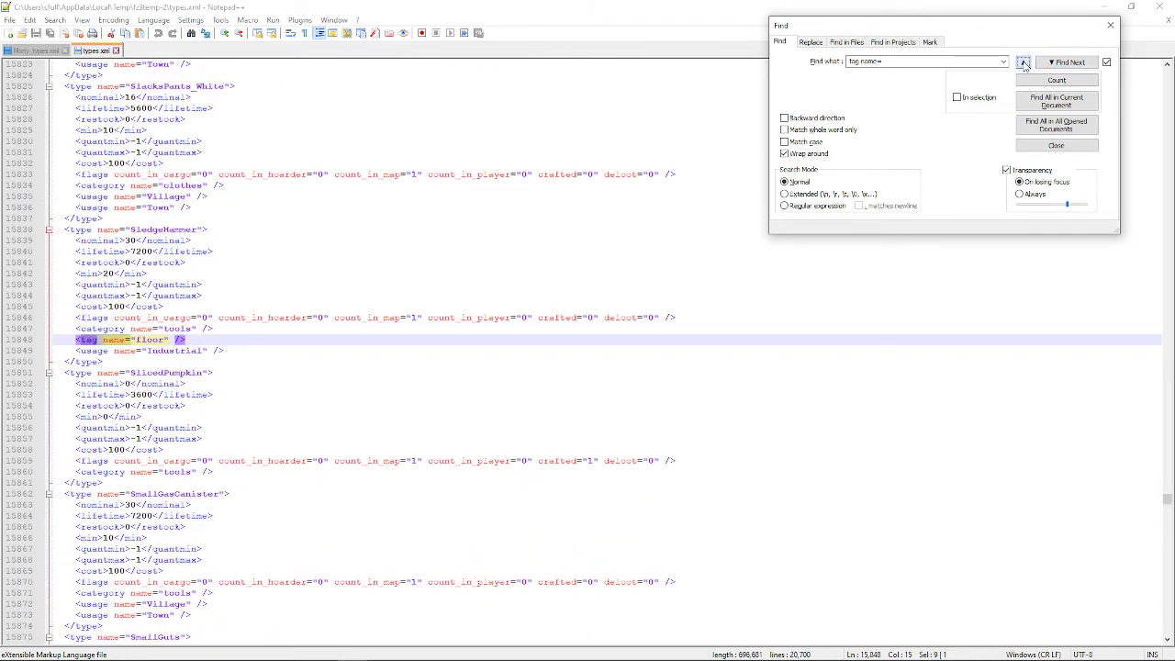
- Go through the further tag name= matches in types.xml up to the SpaghettiCan shelves tag, and end the search
left_click(1063, 62)
left_click(1062, 62)
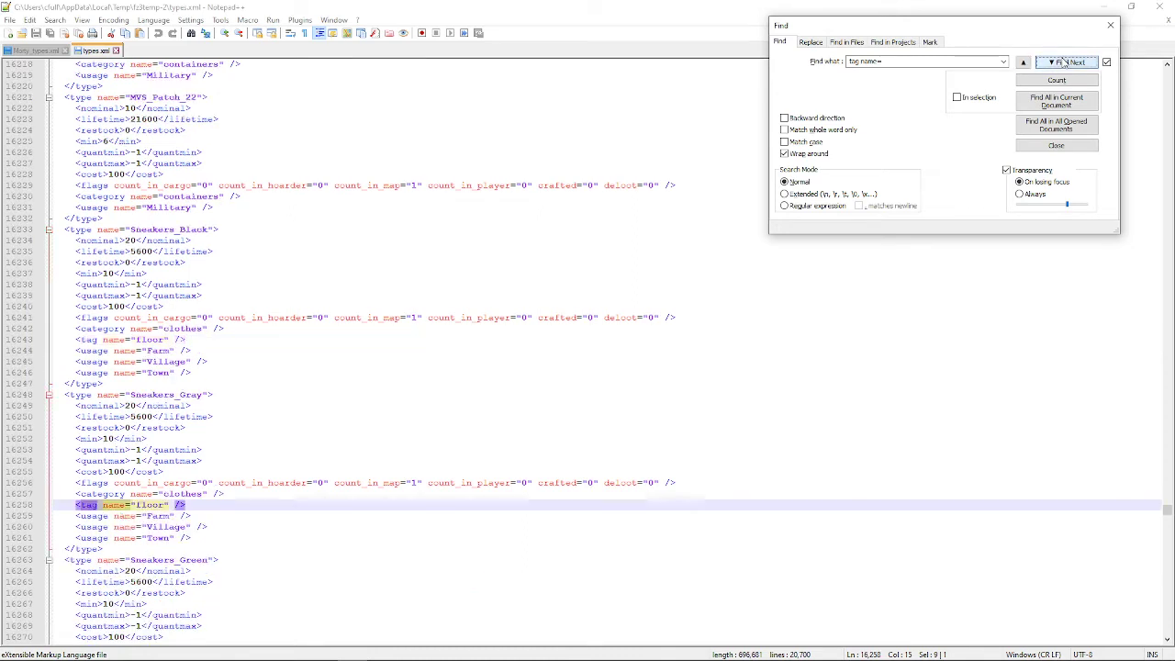
left_click(1063, 63)
left_click(1063, 63)
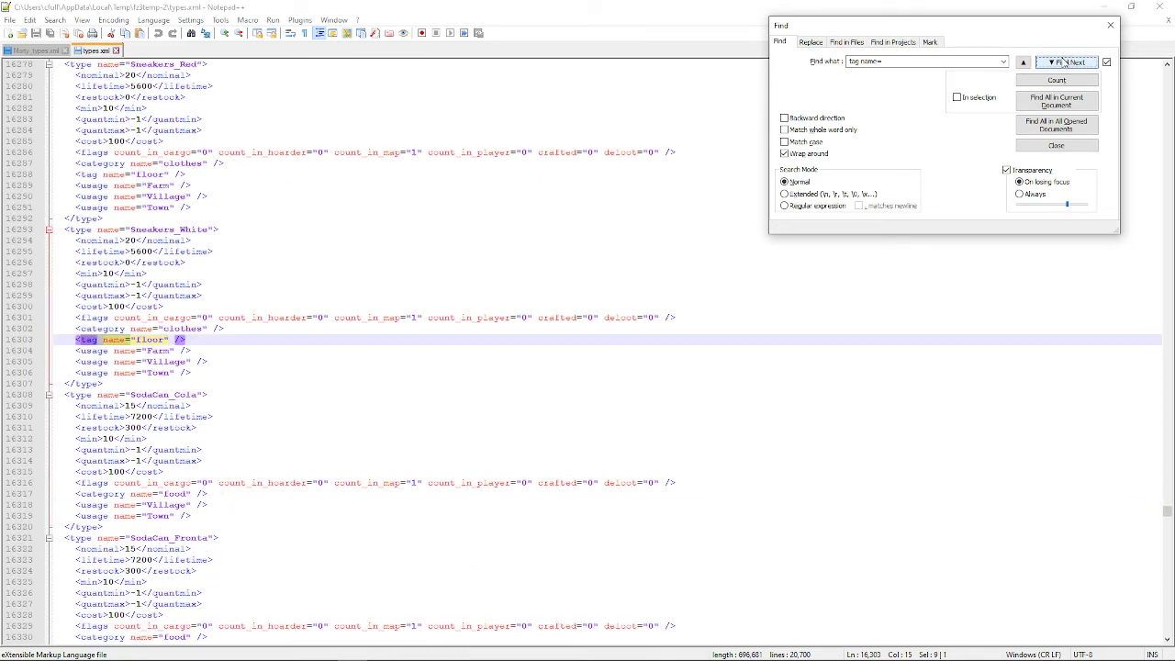
left_click(1063, 62)
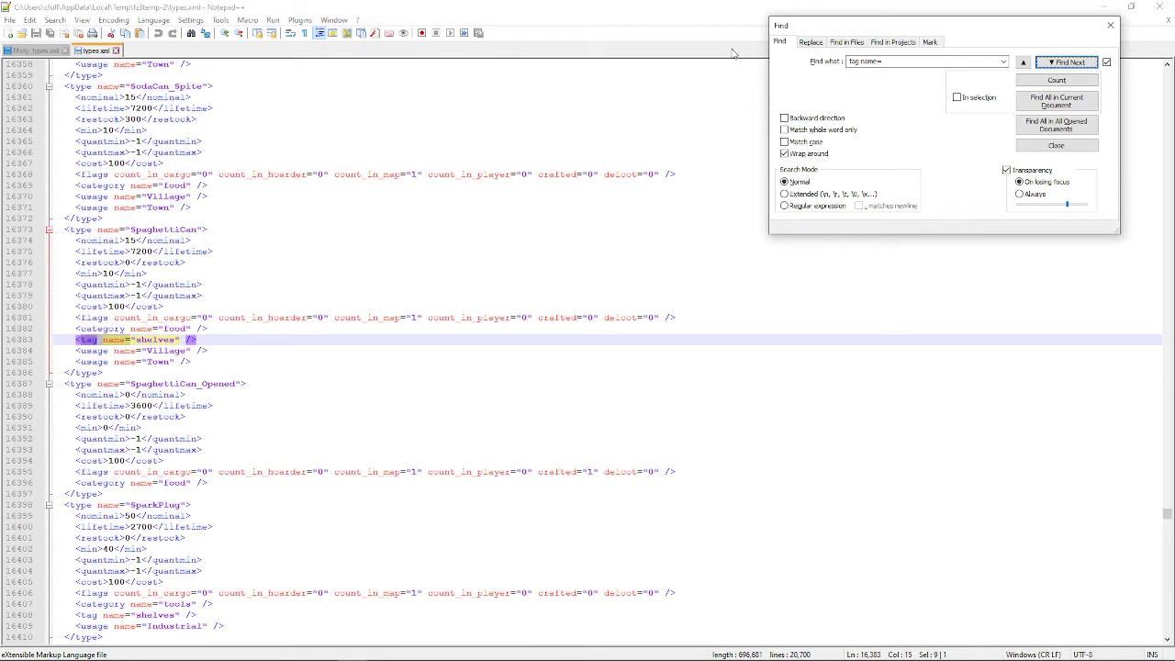
left_click(1109, 25)
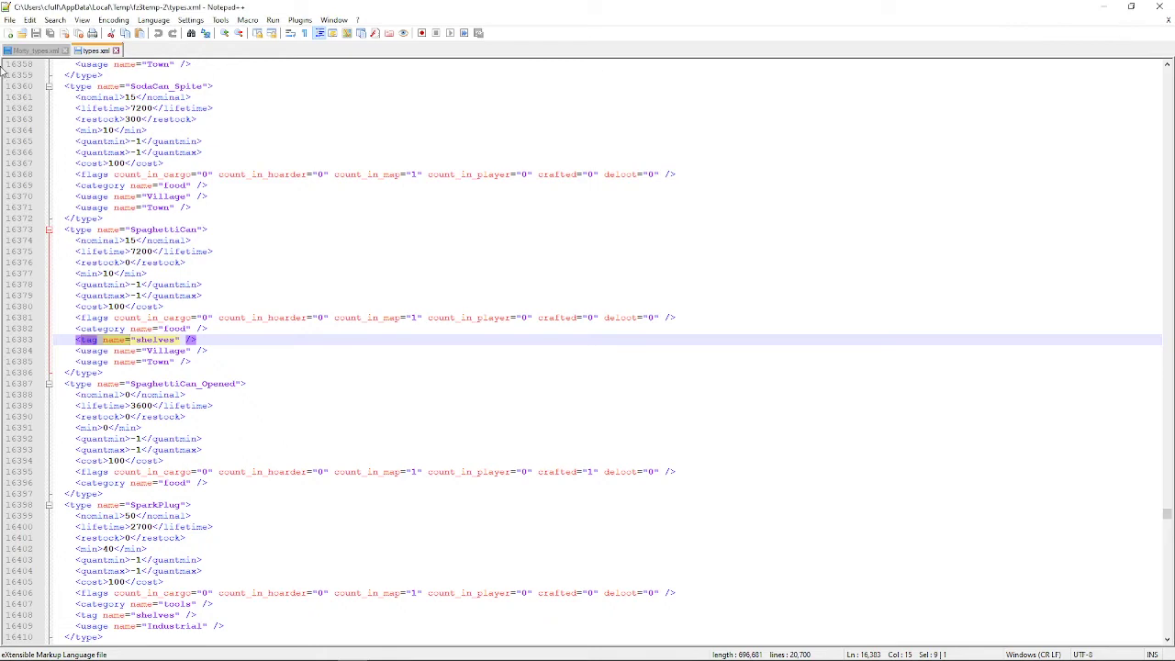
- Switch to Morty_types.xml and highlight the Tier3 and Tier4 value lines of the TTC_HK416Black entry
left_click(32, 51)
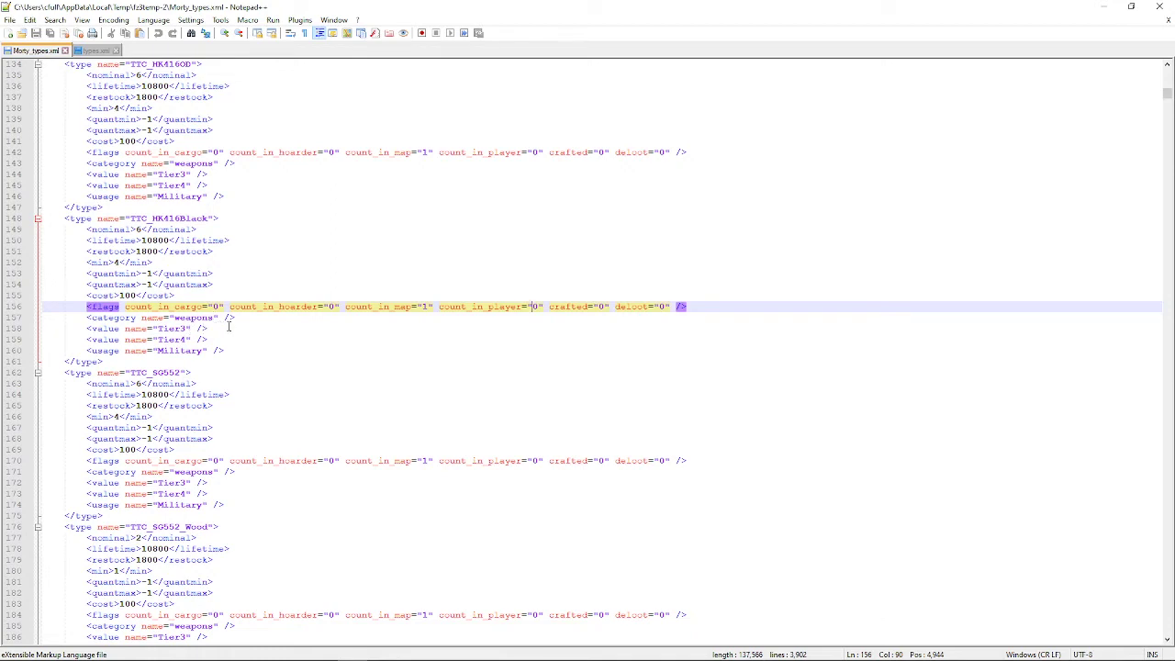
left_click(237, 318)
key("shift+Down")
key("shift+Down")
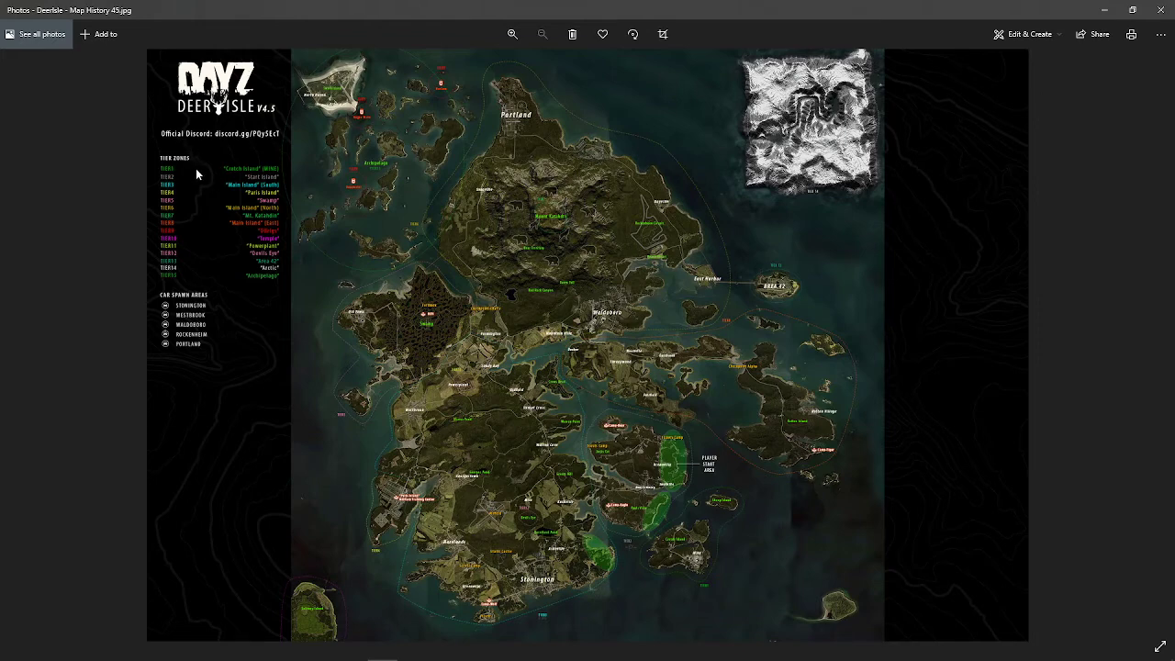
- Examine the tier zones legend and zone boundaries on the DeerIsle map image in Photos, and return to Morty_types.xml
scroll(170, 177, "up", 1)
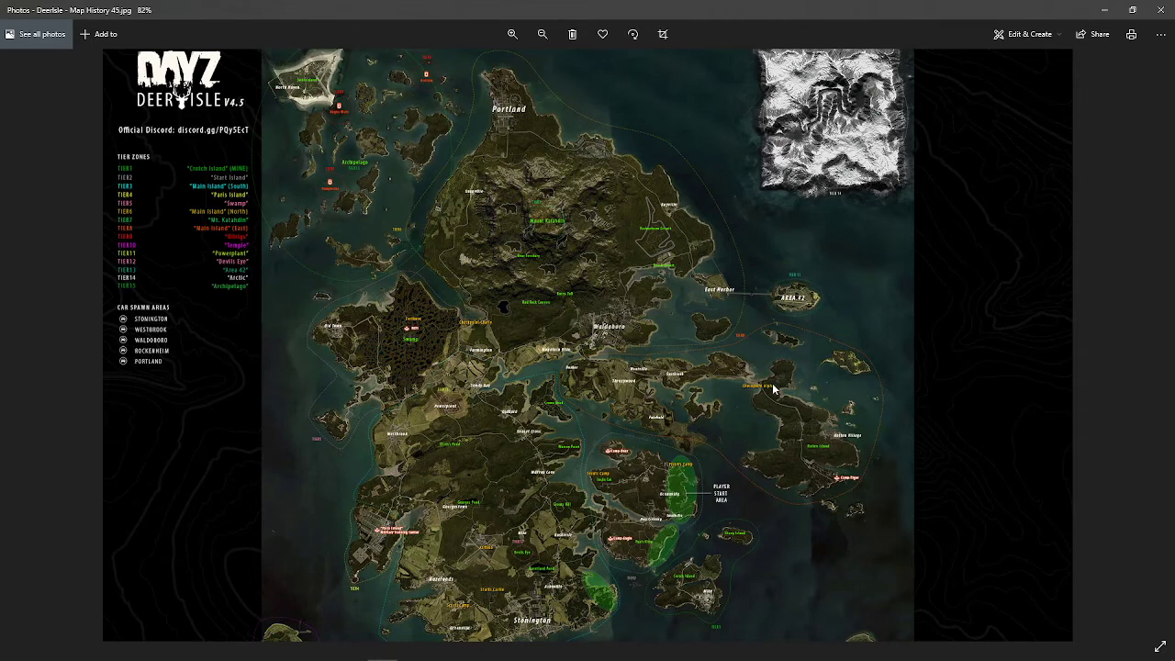
scroll(772, 388, "down", 1)
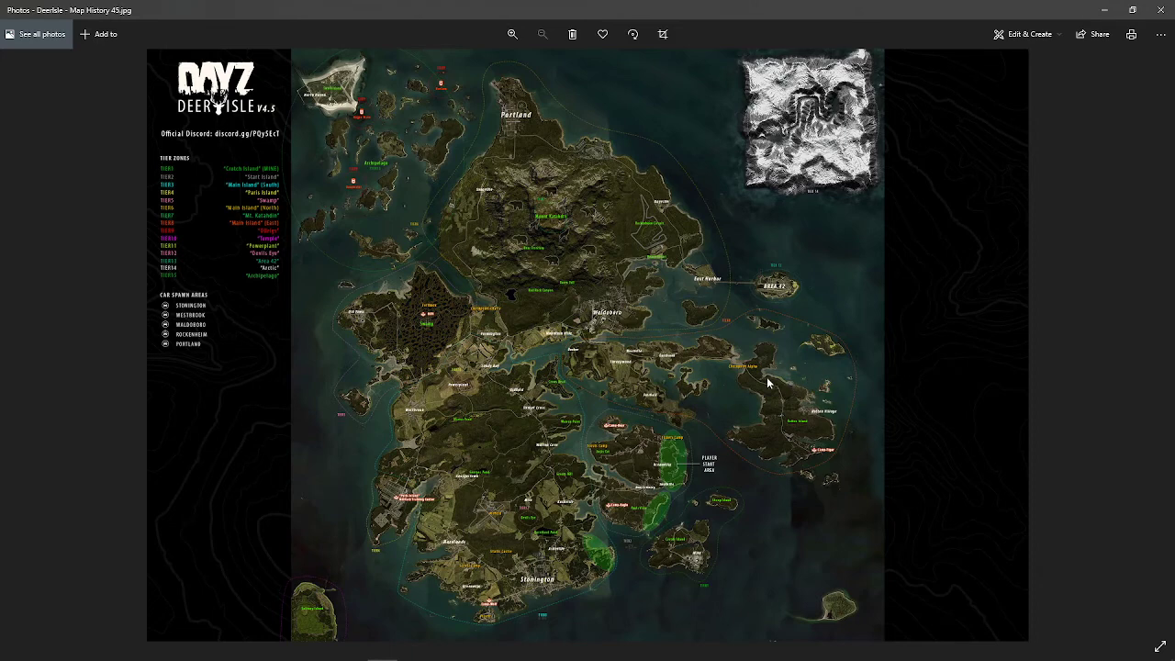
scroll(758, 363, "up", 4)
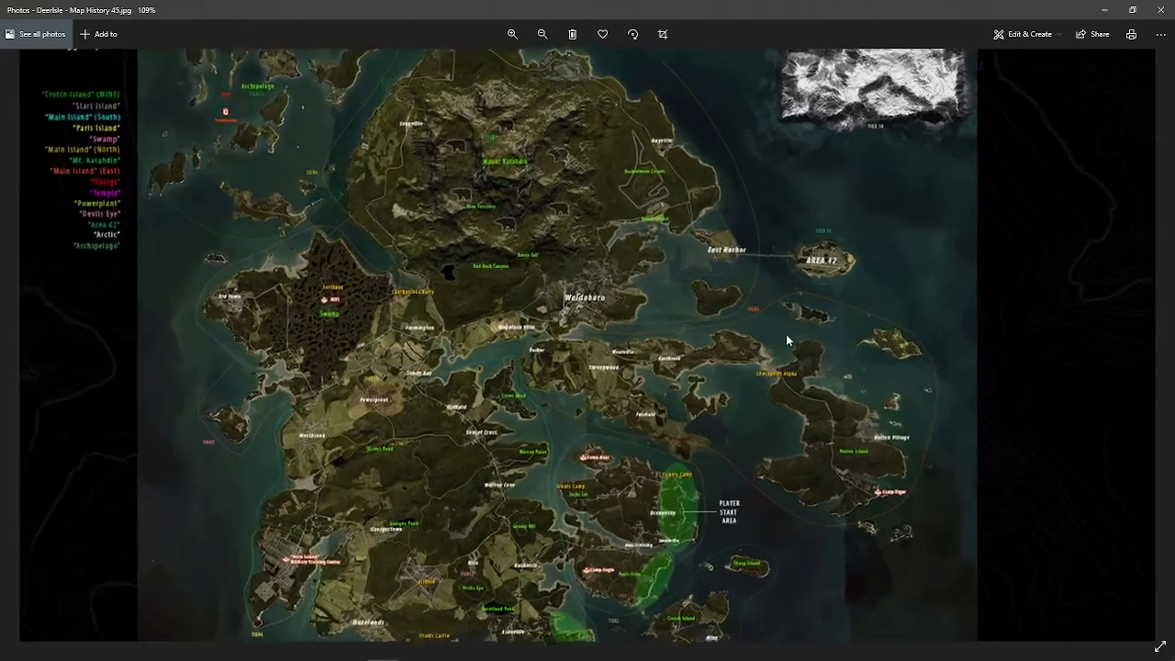
scroll(786, 334, "down", 4)
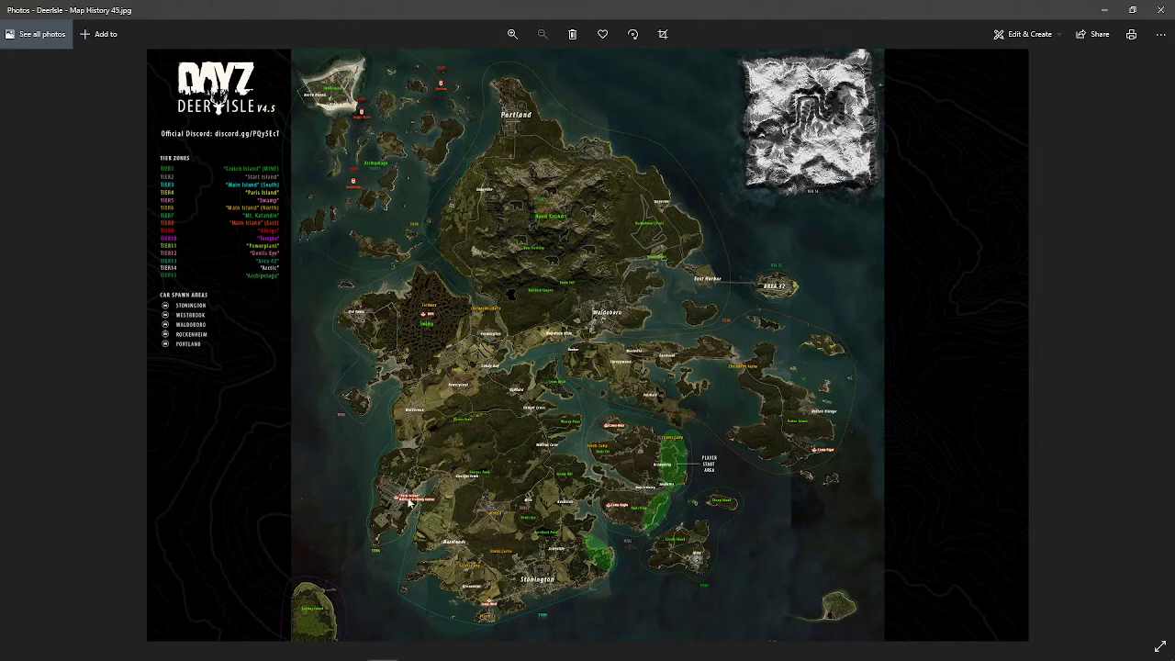
left_click(1104, 9)
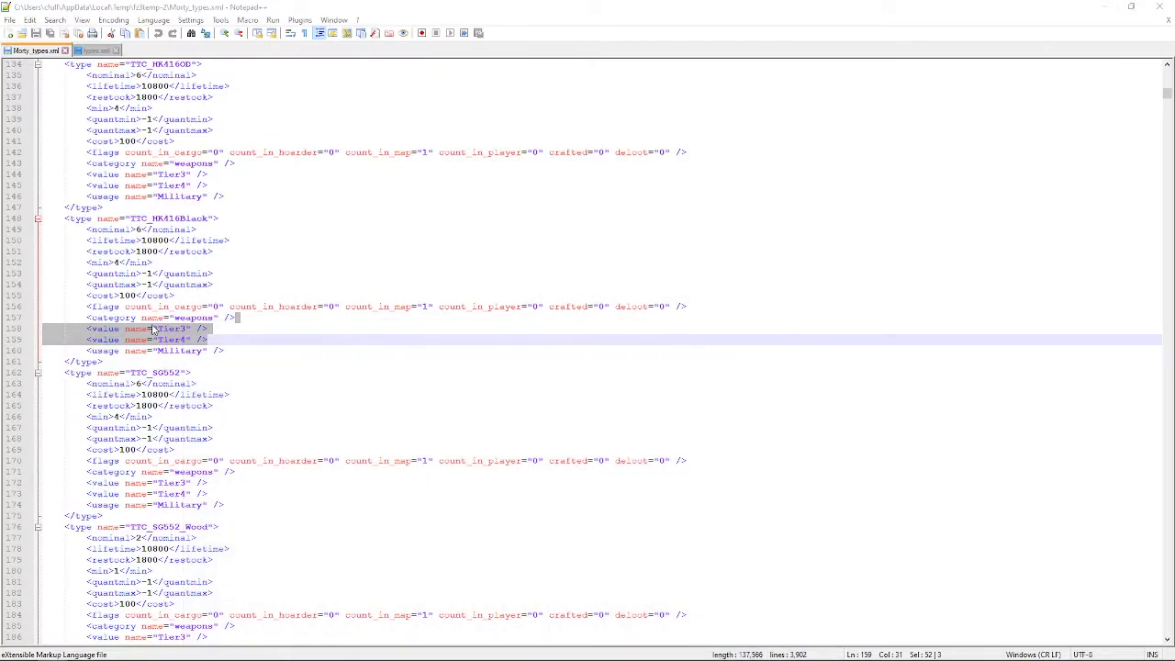
- Examine the Tier3 and Tier4 value lines of the TTC_HK416Black entry one after the other
left_click(183, 330)
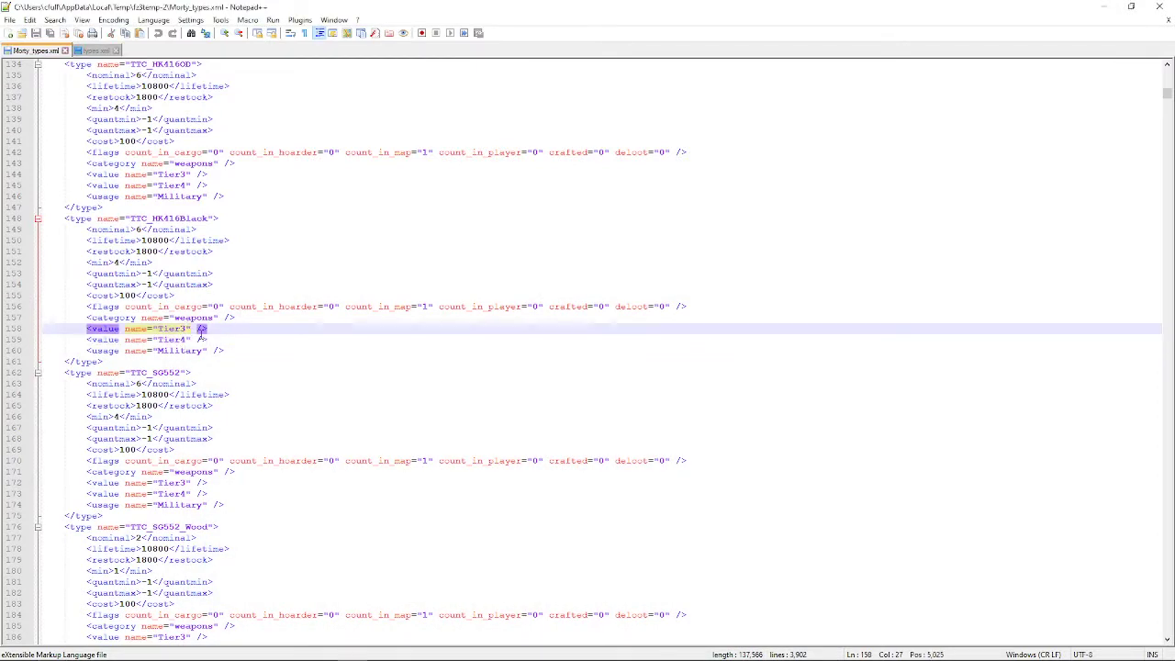
left_click(213, 328)
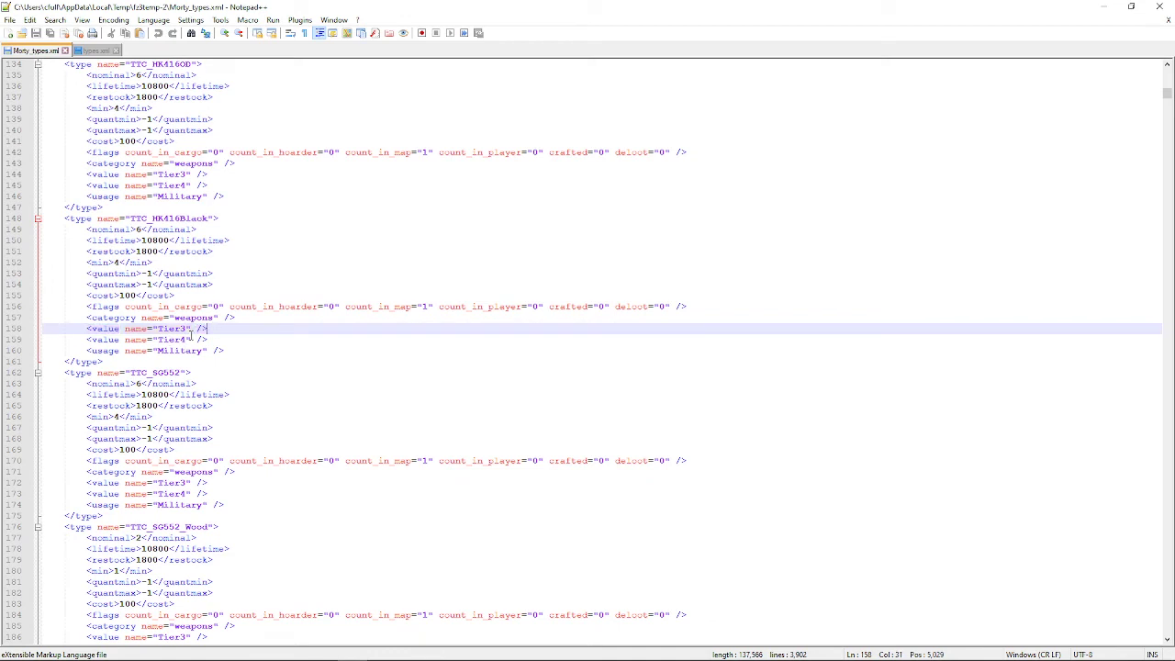
left_click(189, 340)
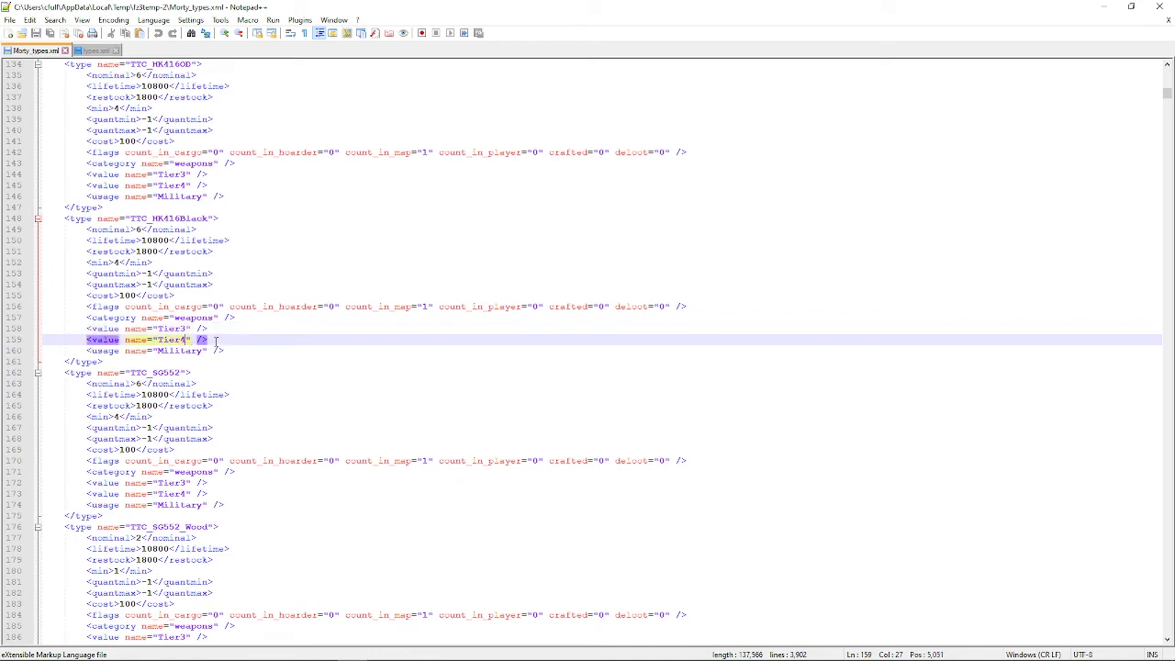
- Duplicate the Tier4 value line below the existing one in the TTC_HK416Black entry
left_click_drag(213, 328, 217, 338)
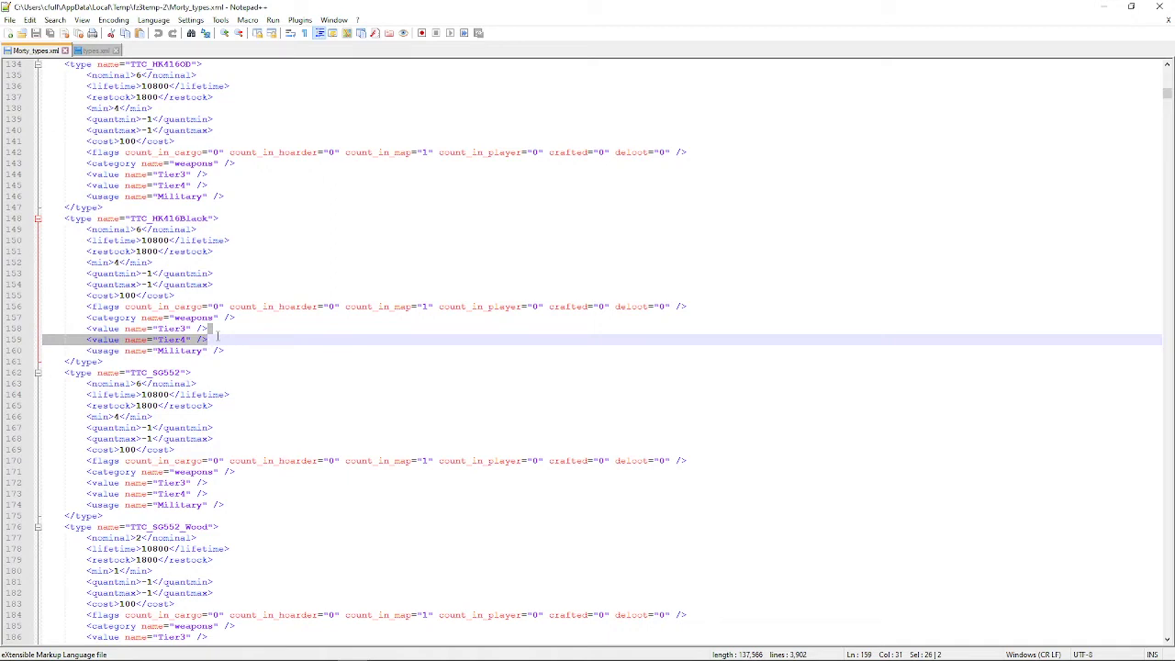
key("ctrl+c")
left_click(217, 336)
key("ctrl+v")
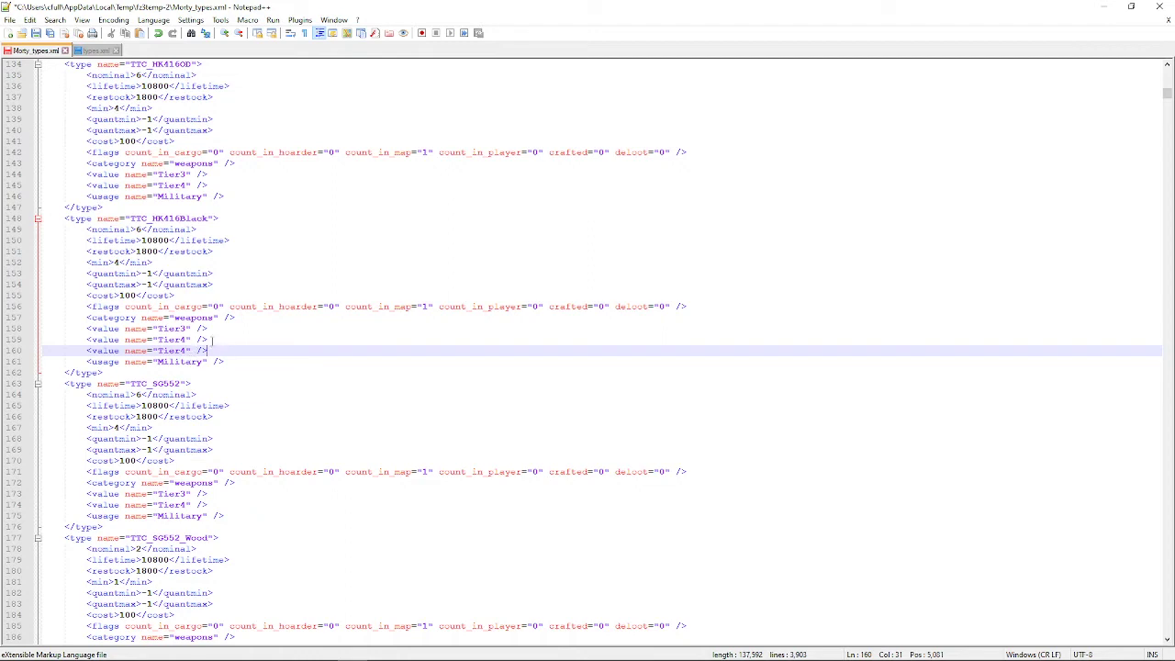
- Delete the duplicated Tier4 value line from the TTC_HK416Black entry
left_click(210, 341)
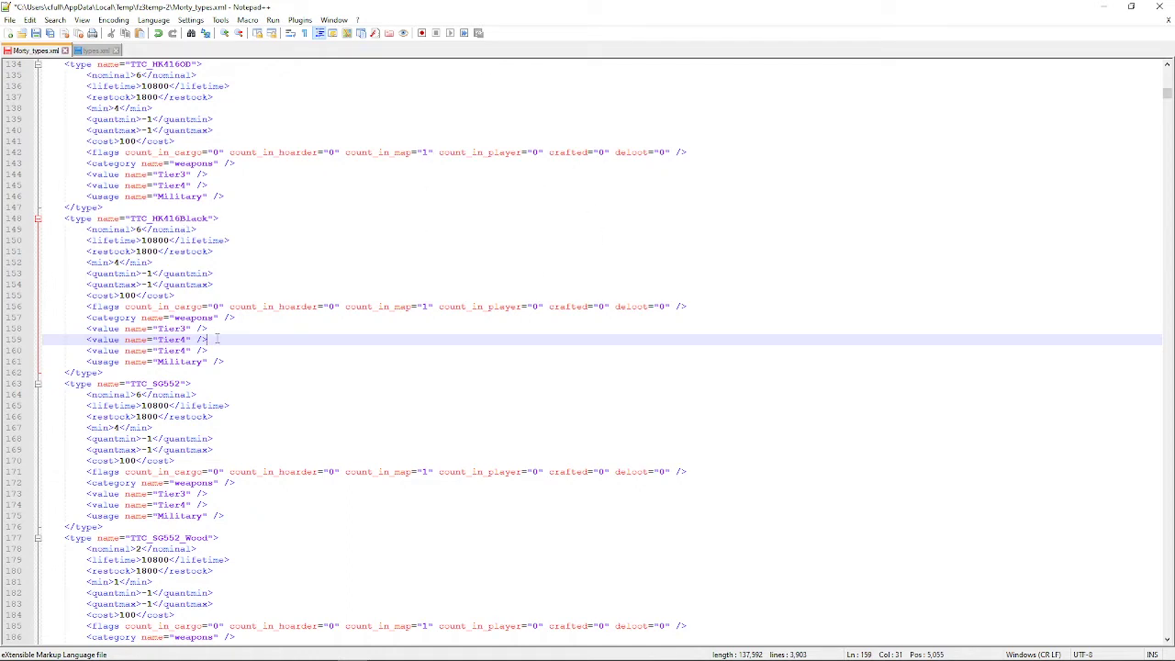
left_click_drag(220, 343, 222, 354)
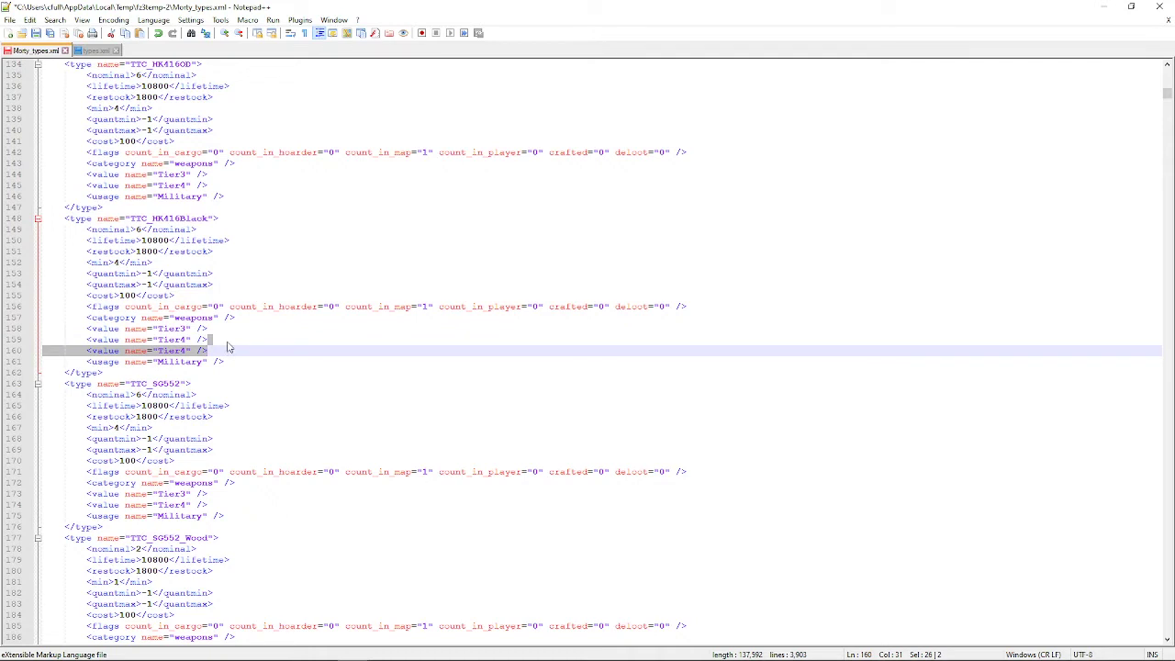
key("Delete")
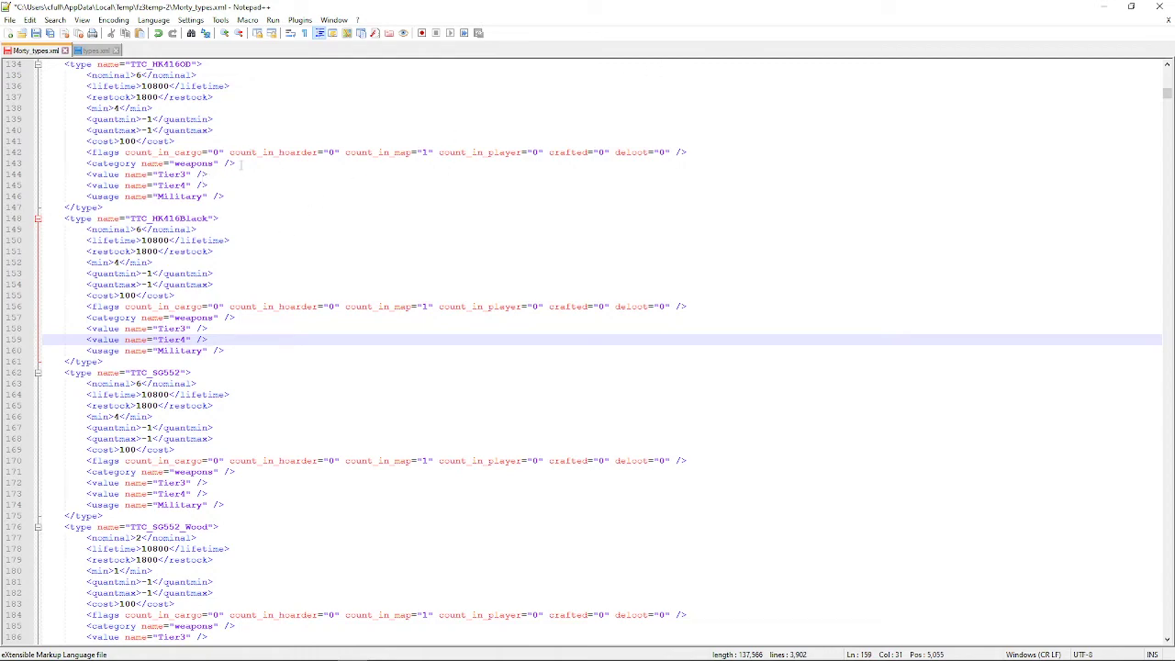
- Recheck the tier zones on the DeerIsle map image in Photos and return to Morty_types.xml
left_click(382, 648)
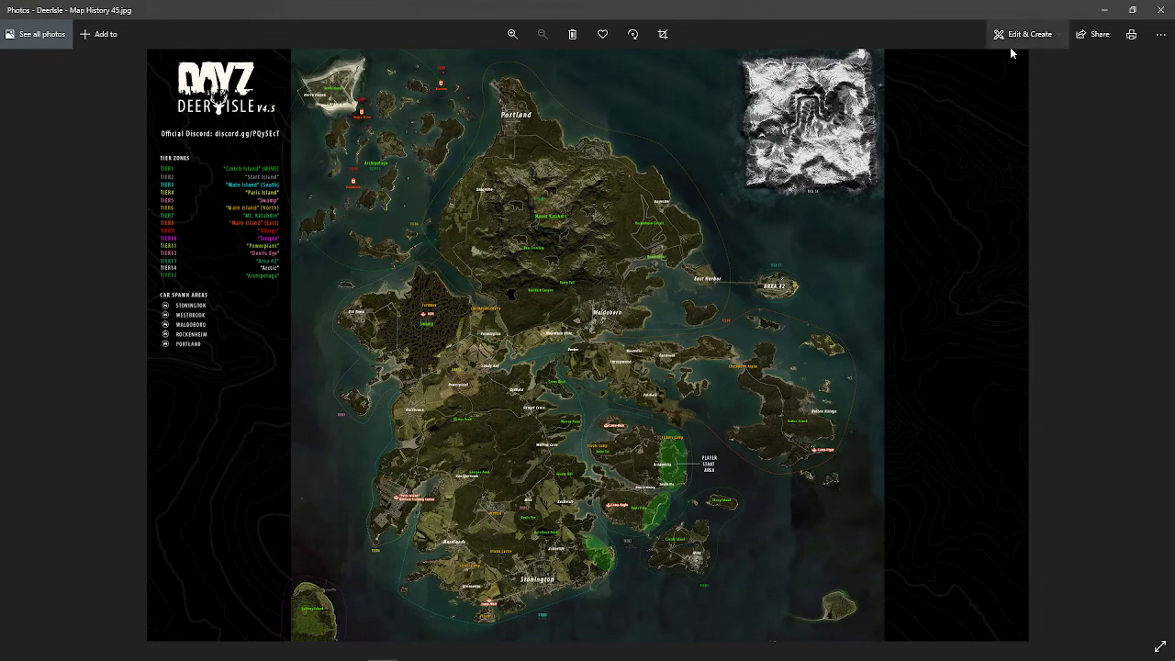
left_click(1097, 11)
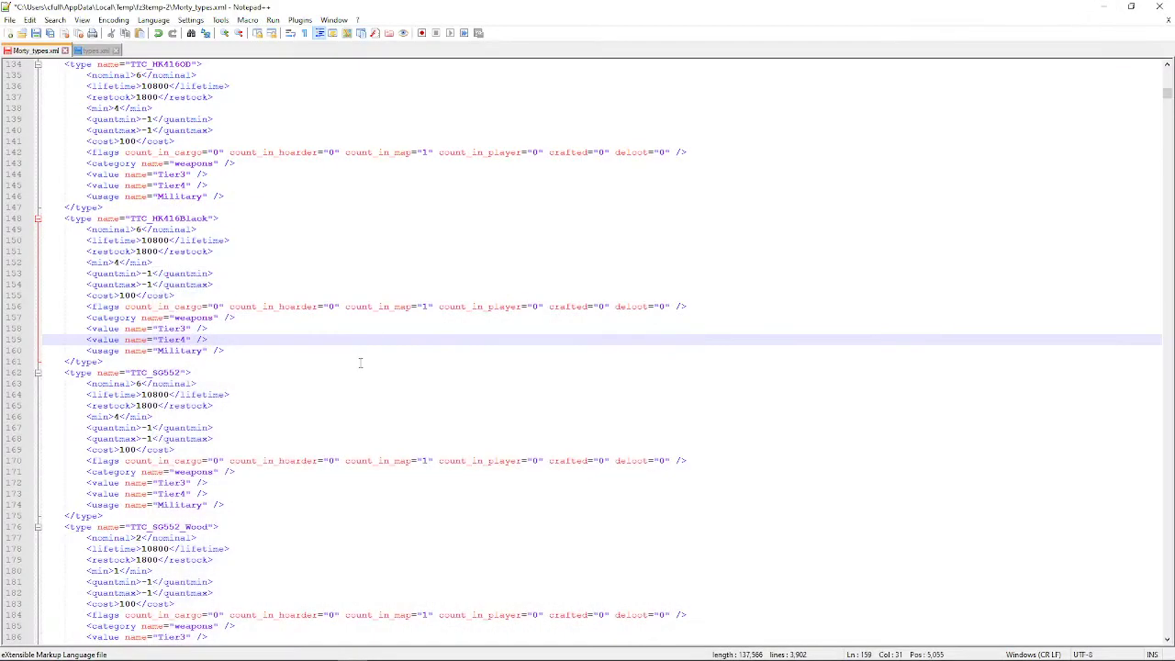
- Try removing the Tier3 and Tier4 value lines from the TTC_HK416Black entry, leaving only the Military usage, and restore both lines
left_click_drag(250, 317, 249, 340)
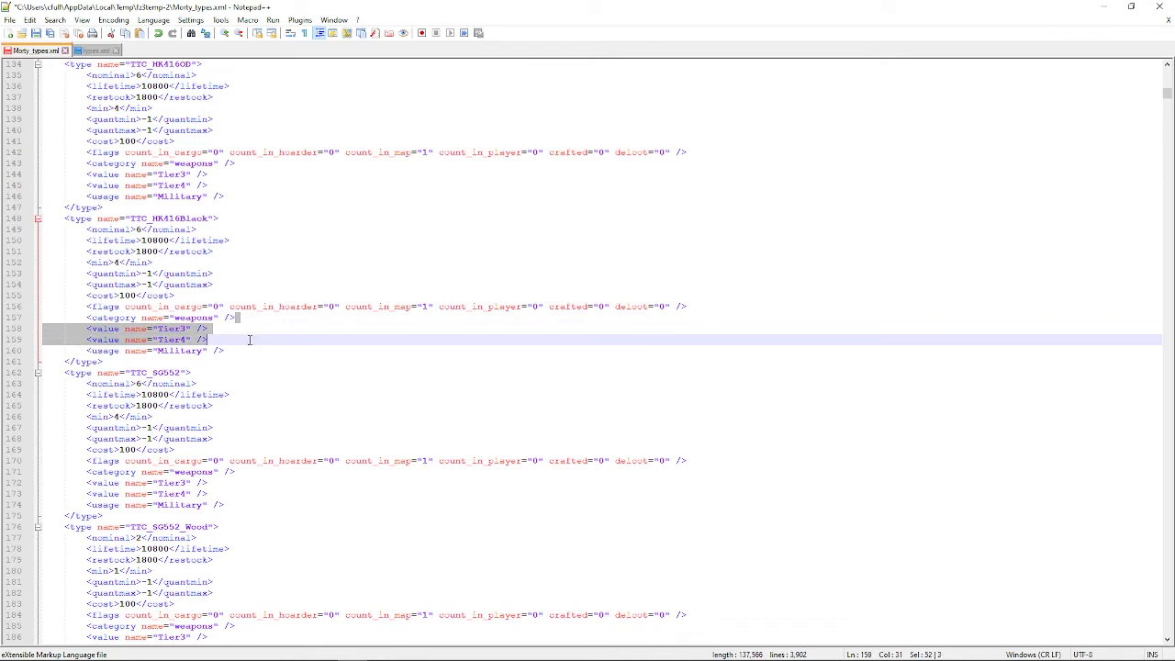
key("Delete")
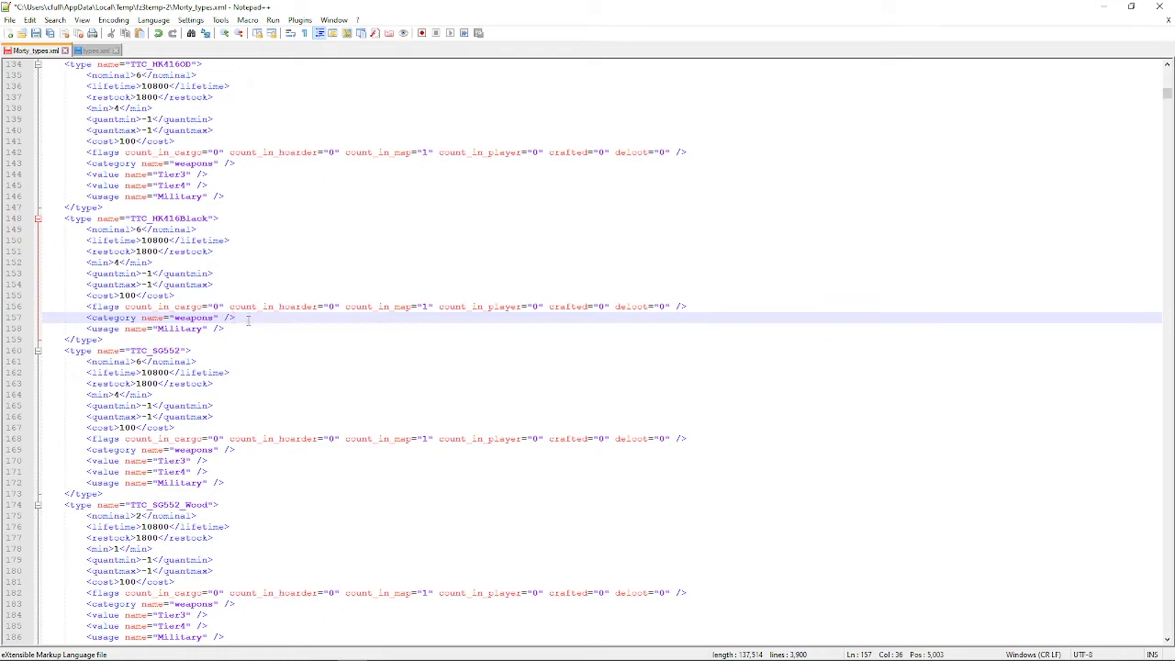
left_click(245, 329)
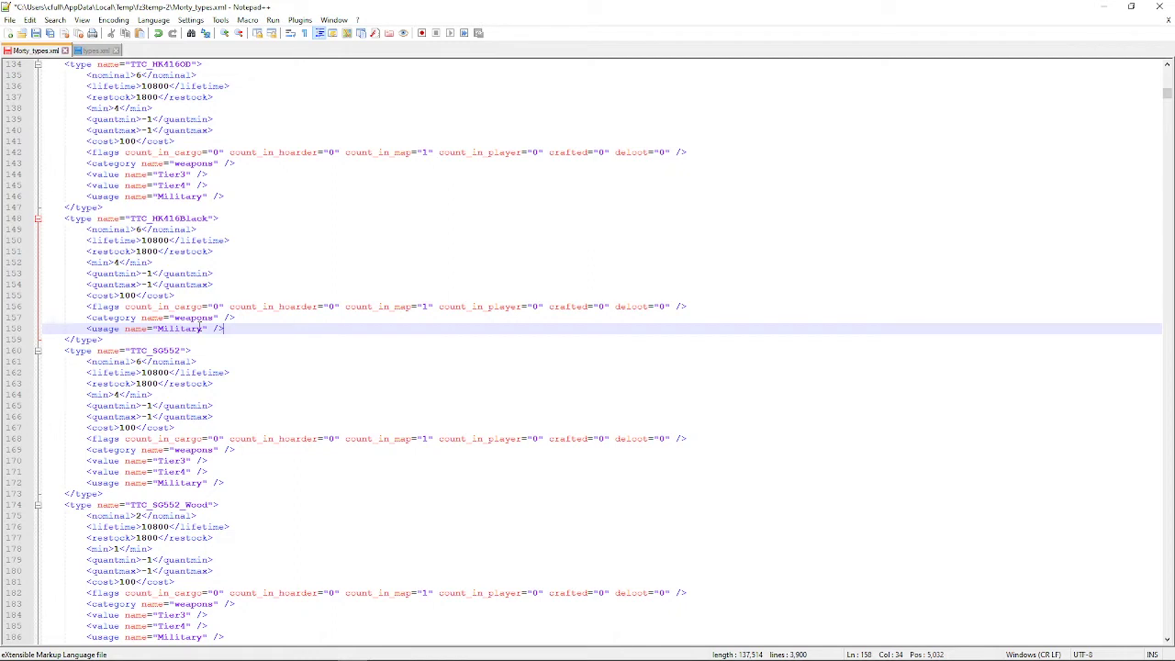
key("ctrl+v")
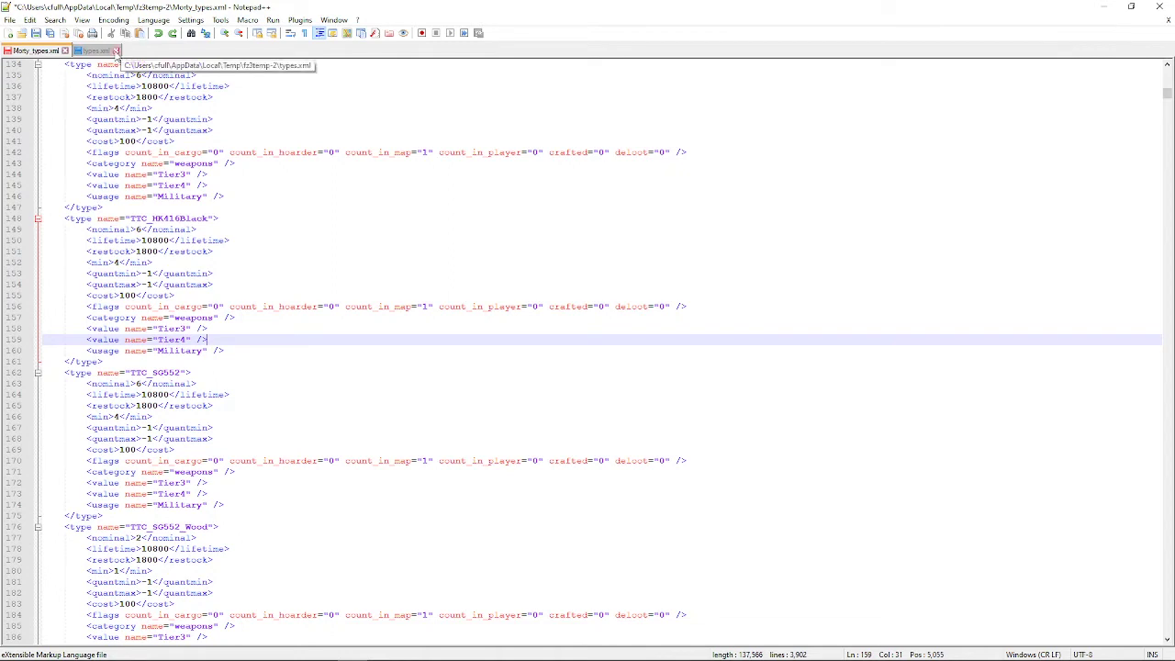
- Close types.xml, switch to FileZilla and open Morty_cfgspawnabletypes.xml from the server's Morty_ce folder for editing
left_click(115, 51)
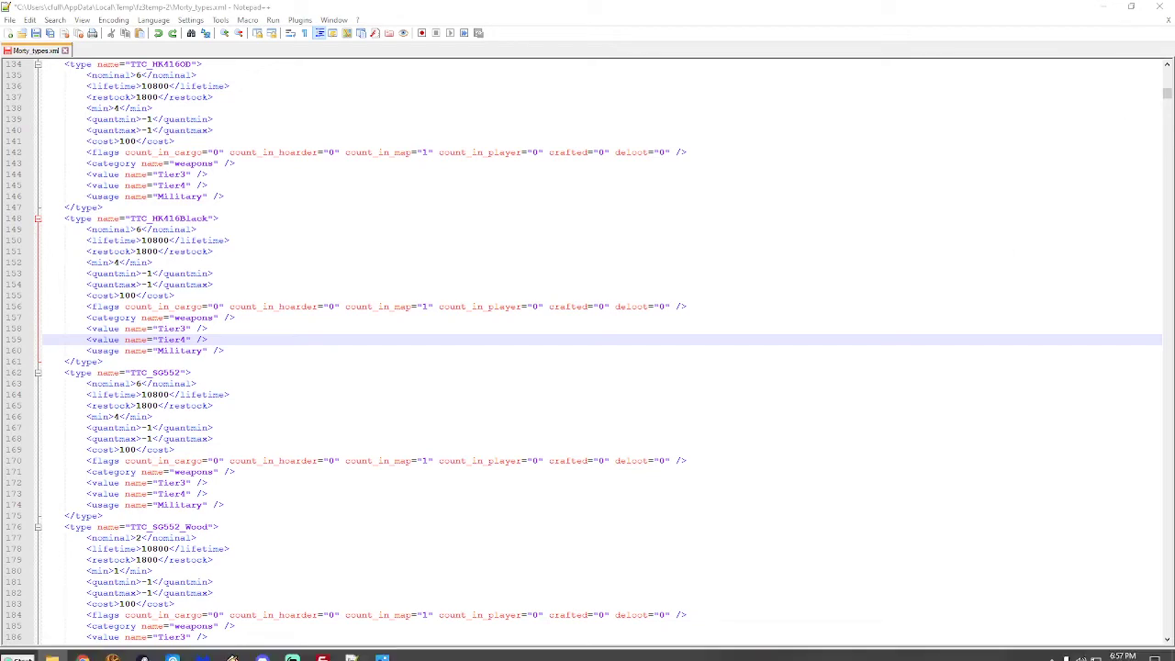
left_click(323, 651)
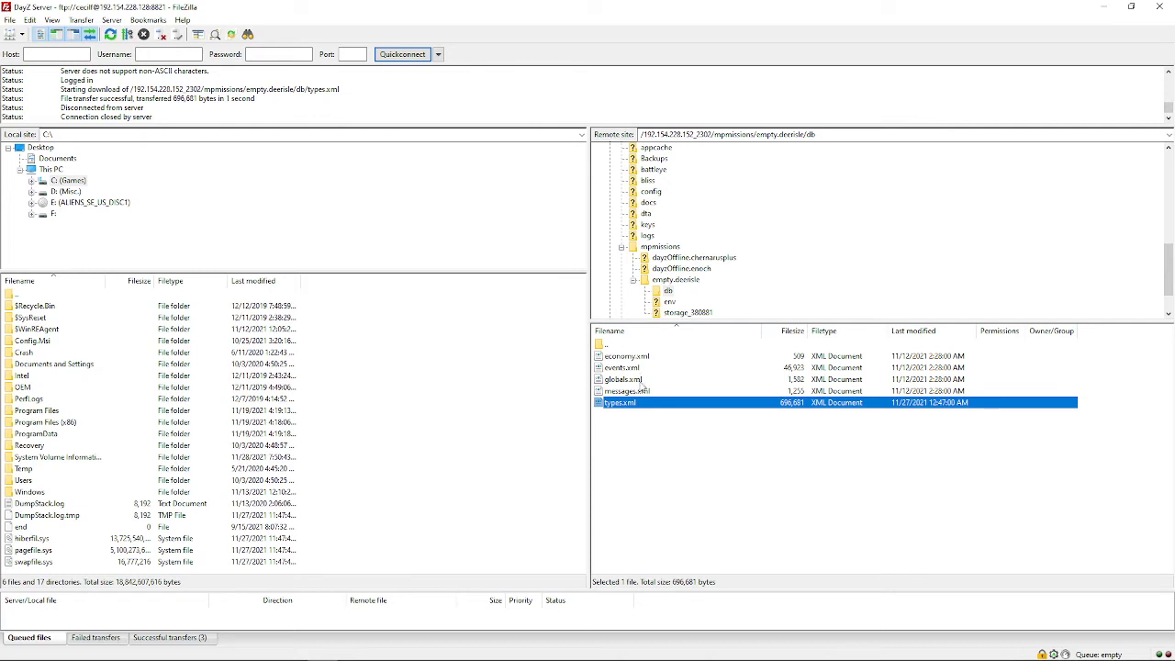
scroll(675, 214, "up", 2)
scroll(674, 214, "up", 2)
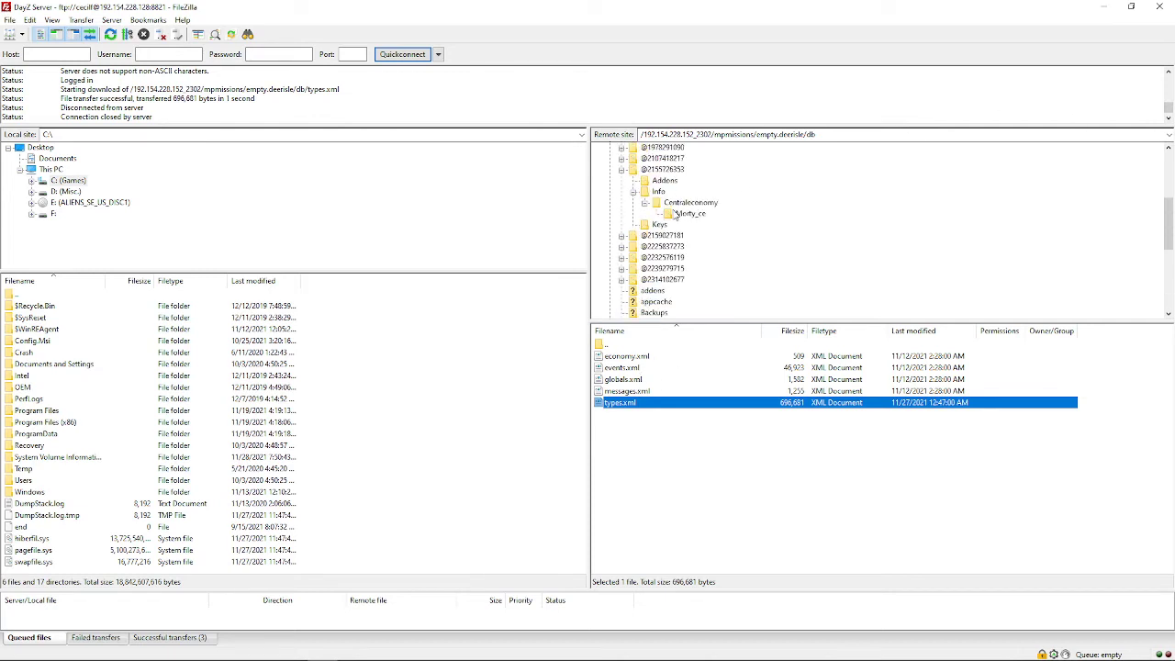
left_click(690, 214)
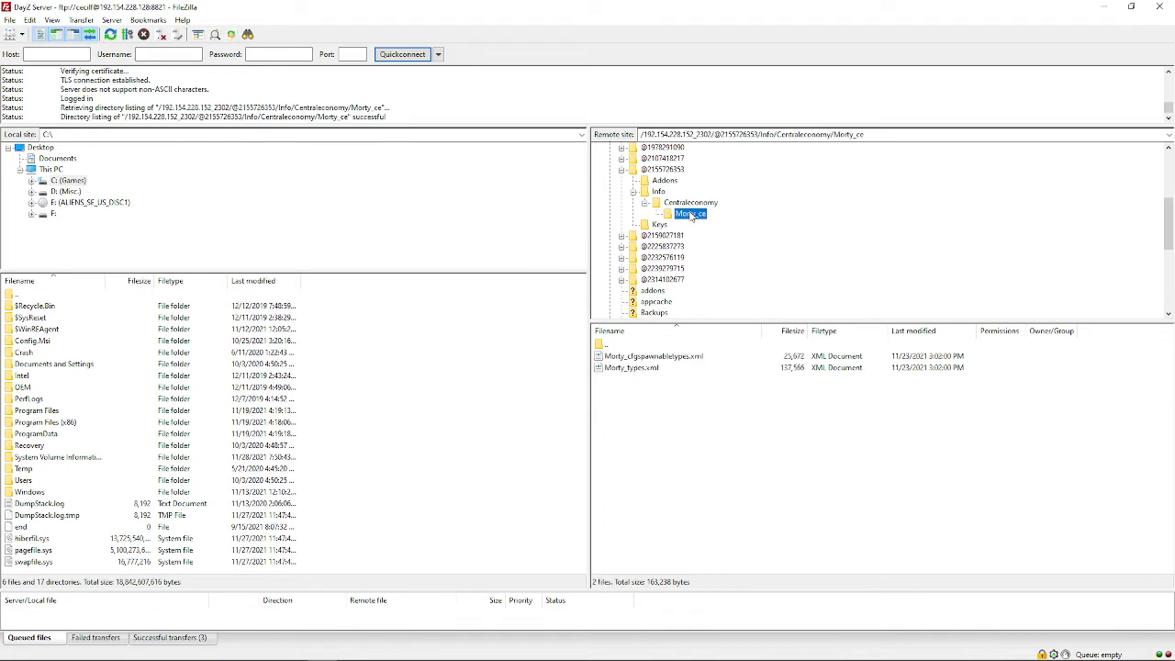
right_click(646, 357)
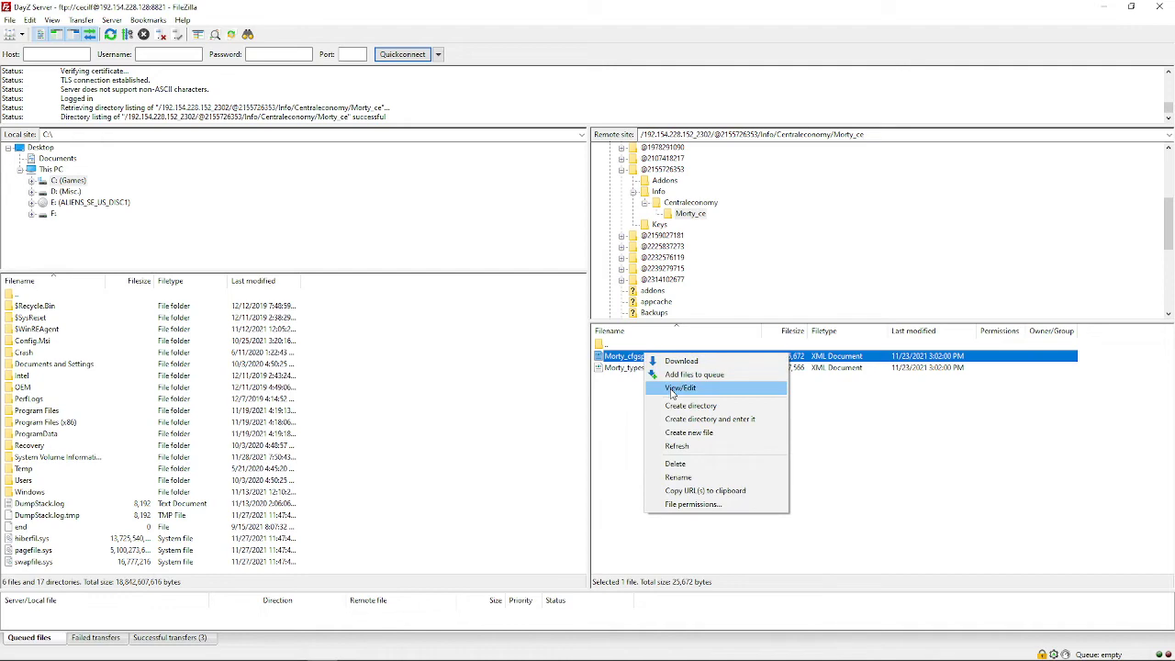
left_click(670, 390)
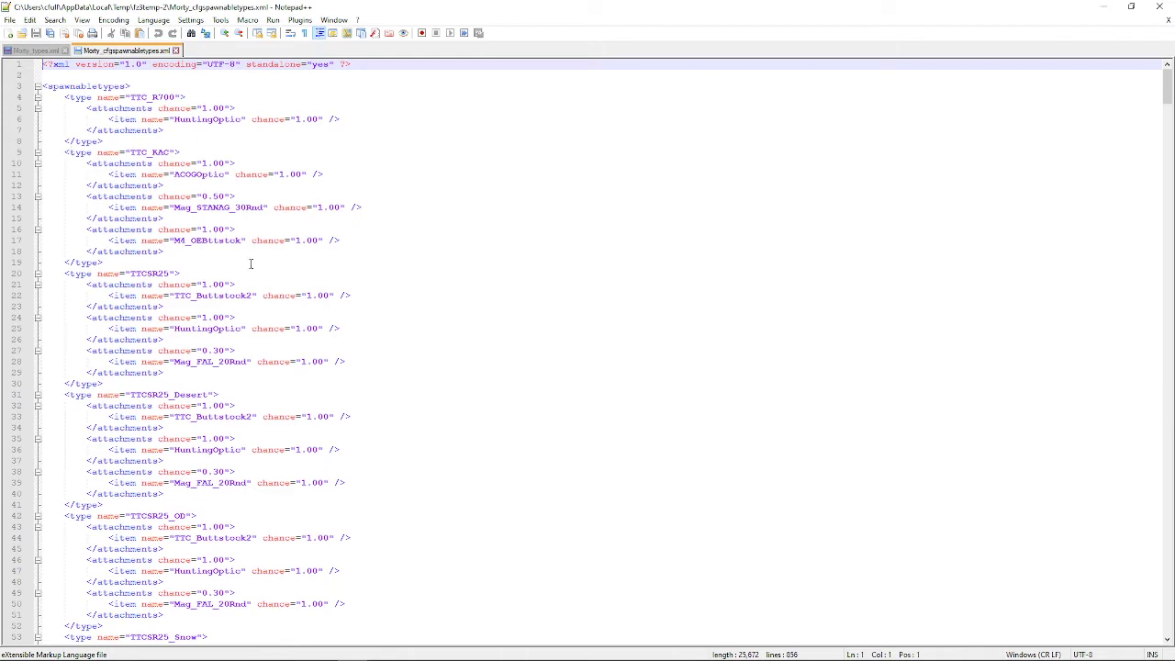
- Return to FileZilla and display the contents of the empty.deerisle mission folder under mpmissions
mouse_move(354, 656)
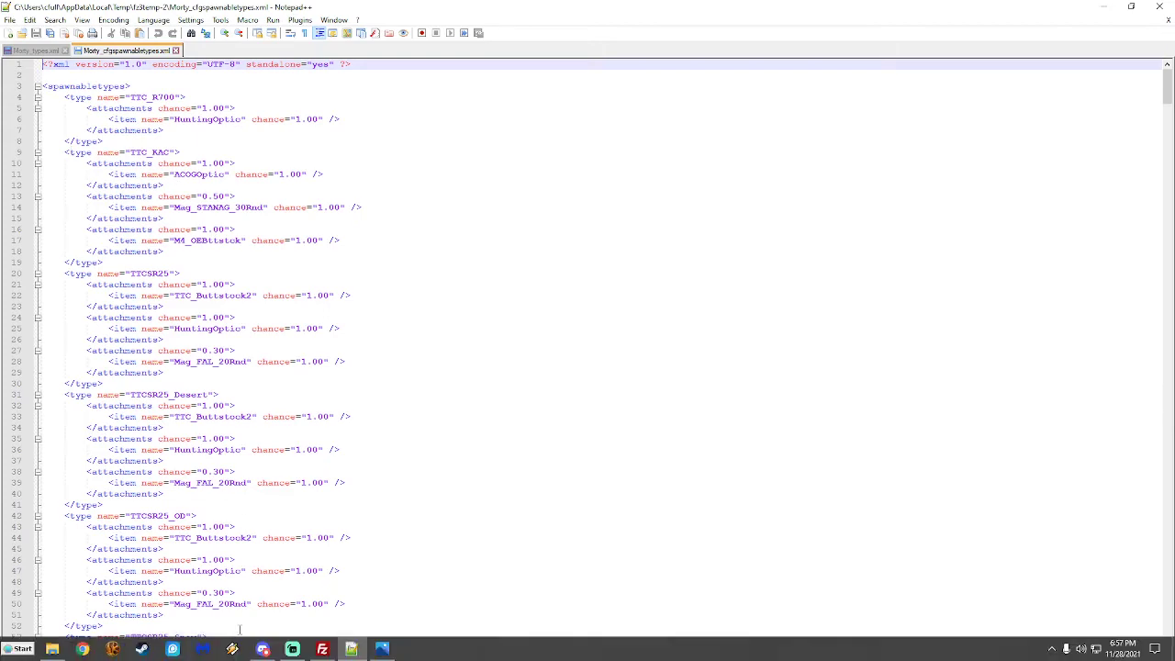
left_click(352, 650)
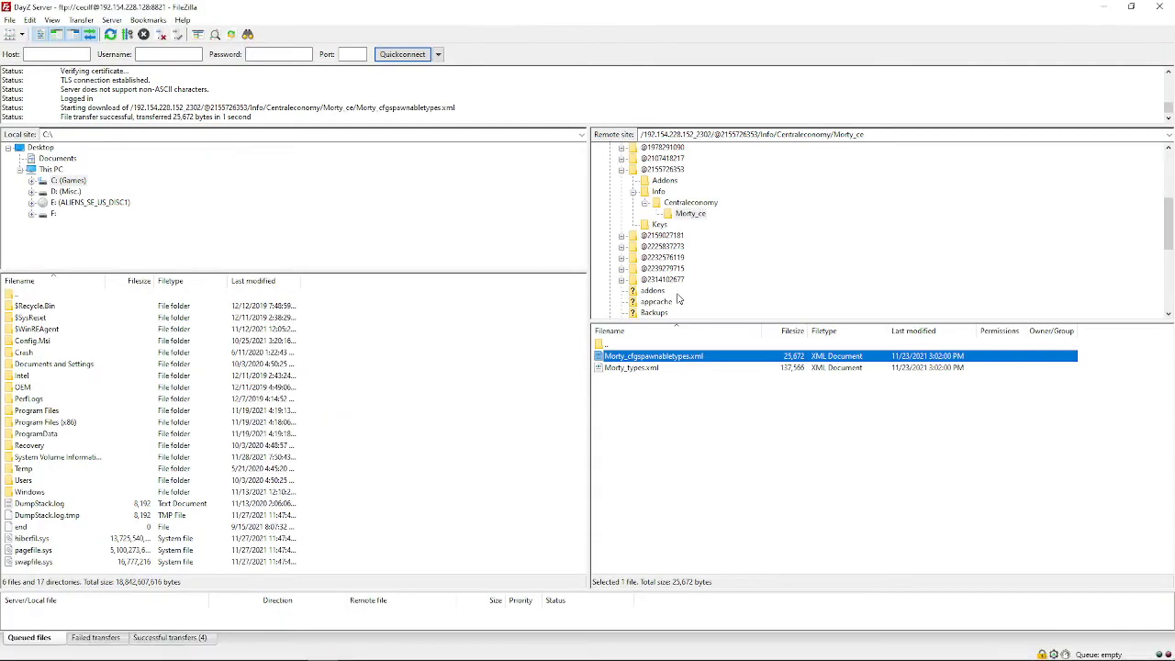
scroll(677, 300, "down", 6)
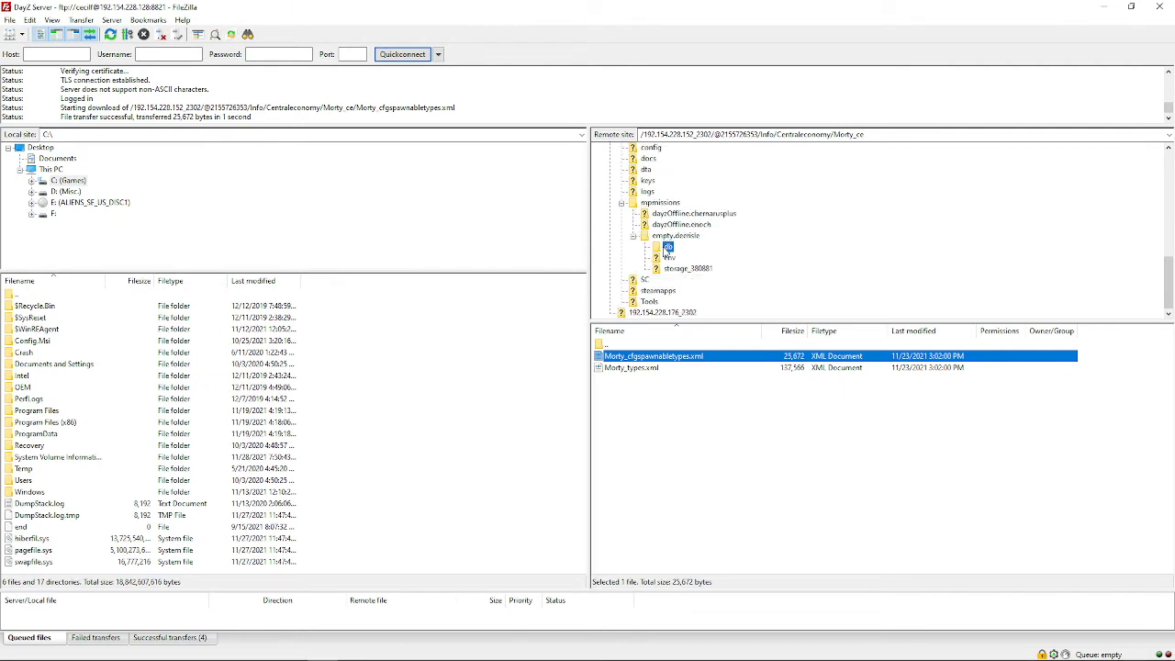
left_click(667, 247)
left_click(673, 235)
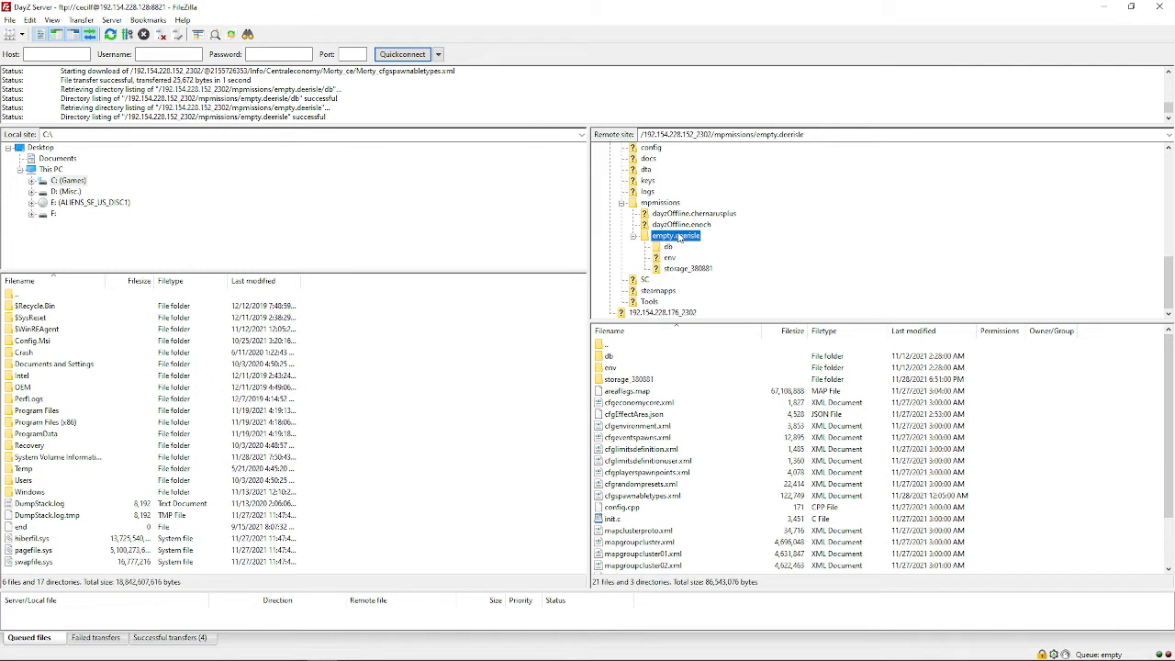
- Open cfgspawnabletypes.xml from the empty.deerisle mission folder for editing
right_click(648, 497)
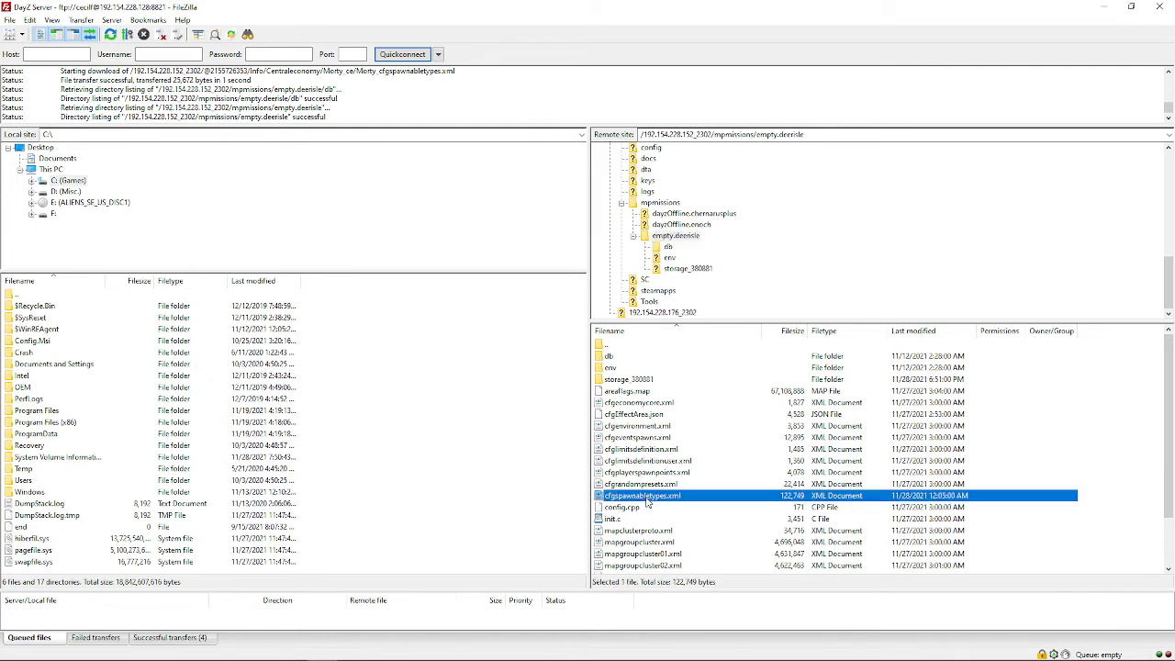
left_click(681, 532)
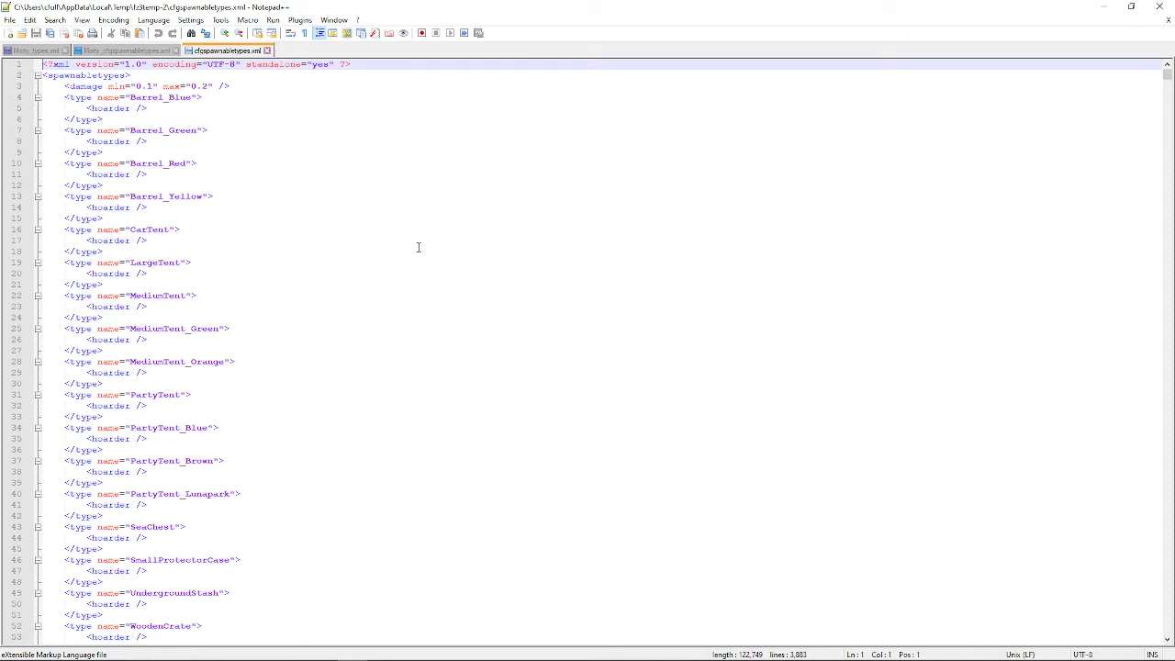
left_click(418, 247)
- Search cfgspawnabletypes.xml for "9v" and close the search dialog at the first match
key("ctrl+f")
key("BackSpace")
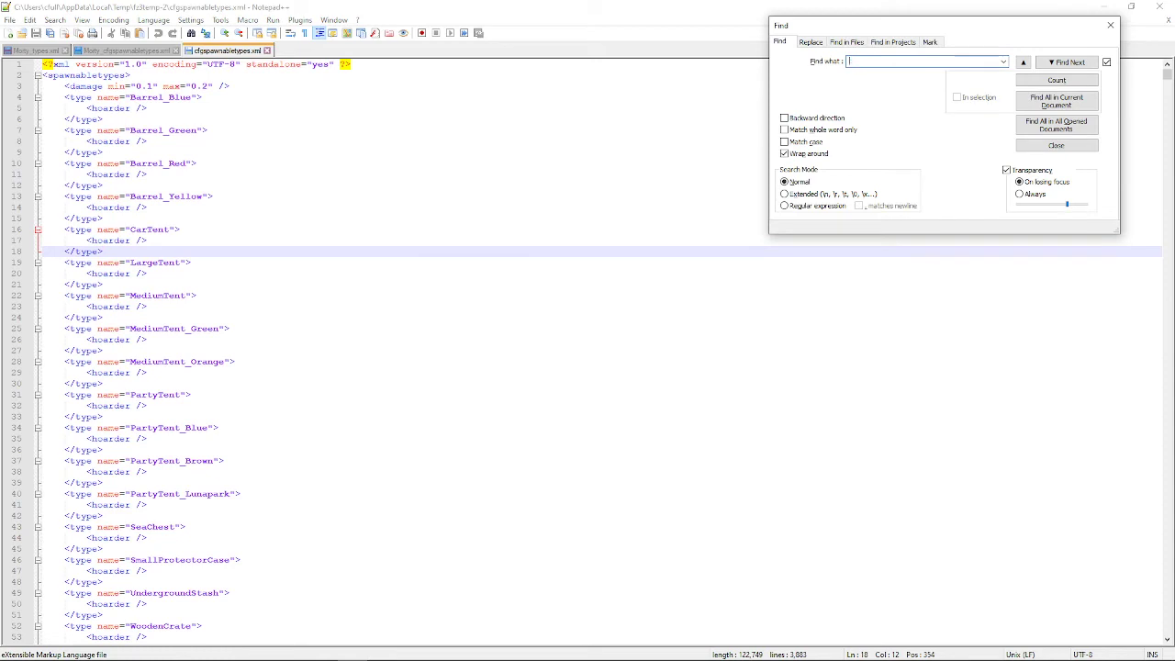
type("9v")
key("Return")
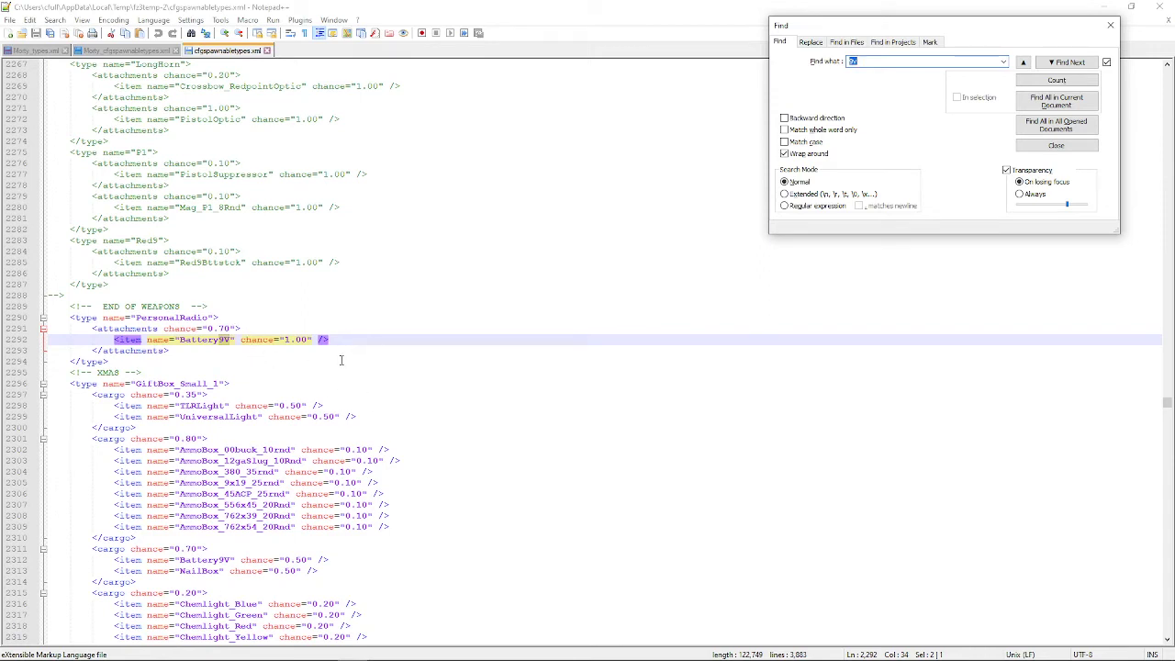
left_click(1109, 25)
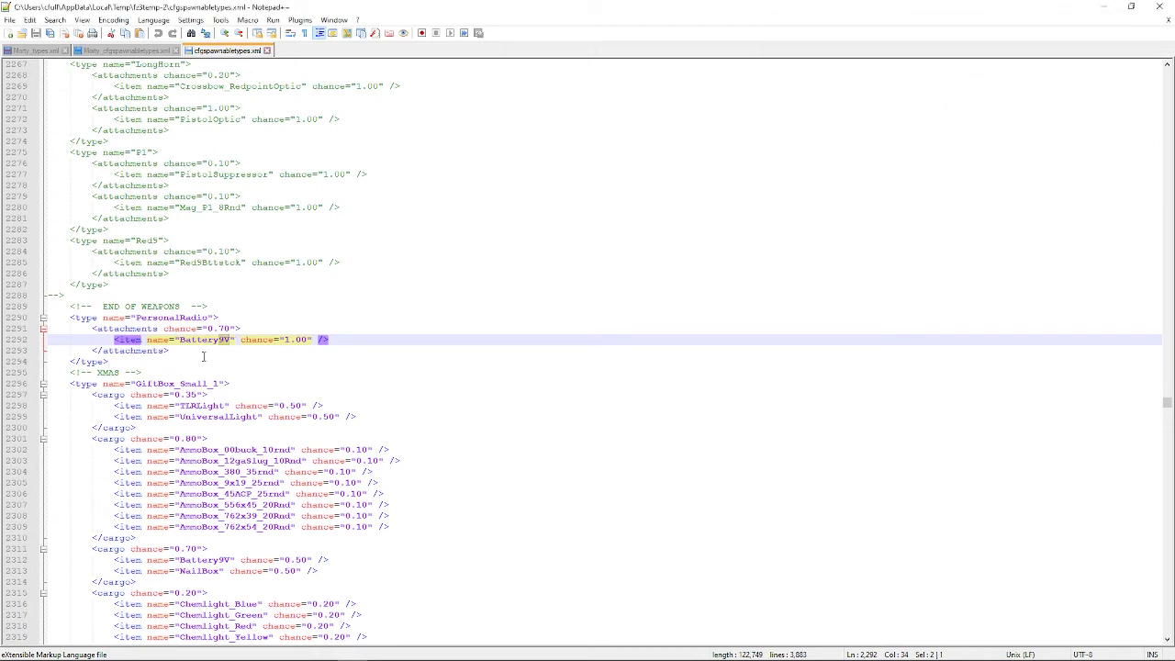
- Examine the PersonalRadio entry in cfgspawnabletypes.xml, highlighting its type name and checking its Battery9V item and attachments chance lines
left_click(203, 355)
left_click(226, 308)
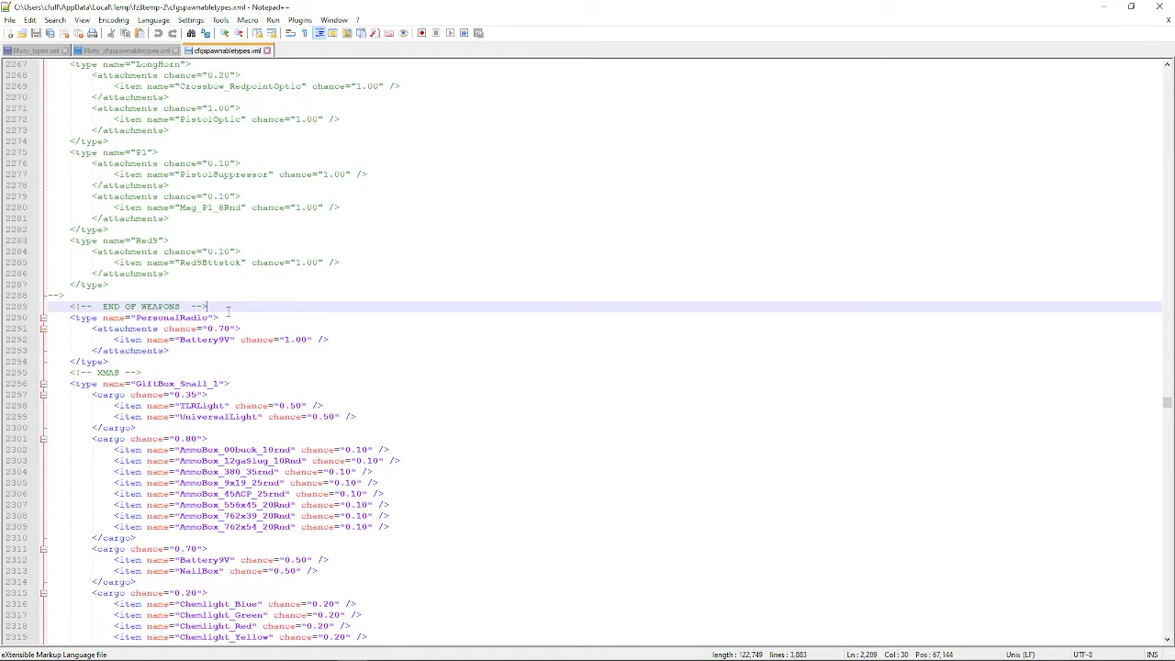
left_click(220, 318)
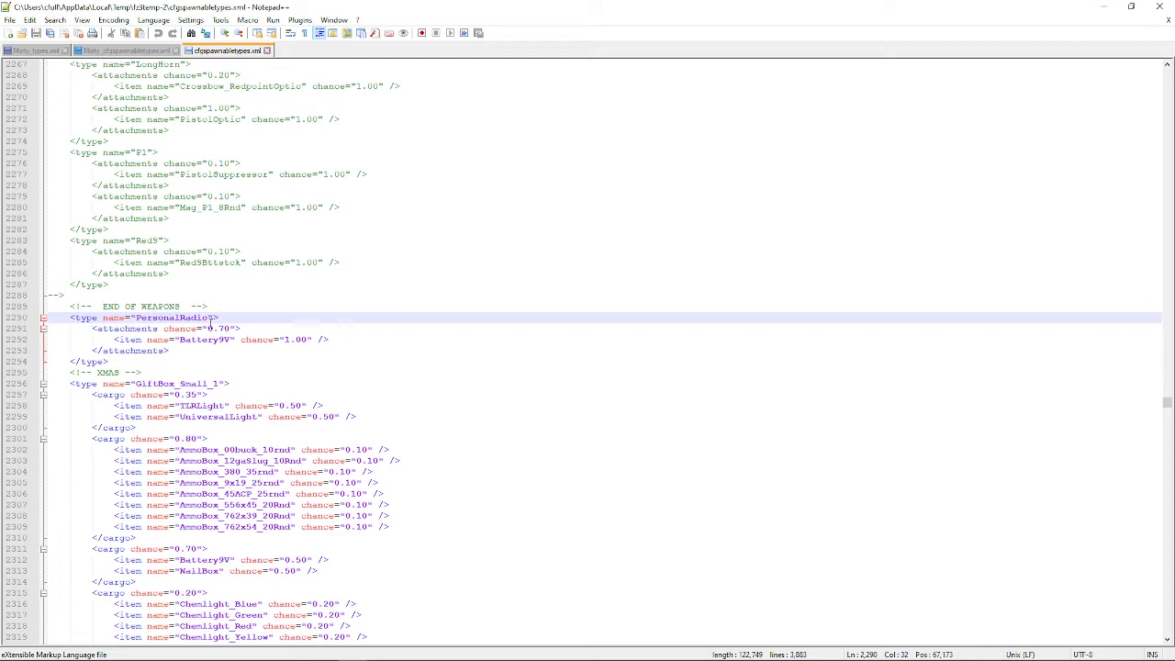
left_click_drag(210, 318, 138, 318)
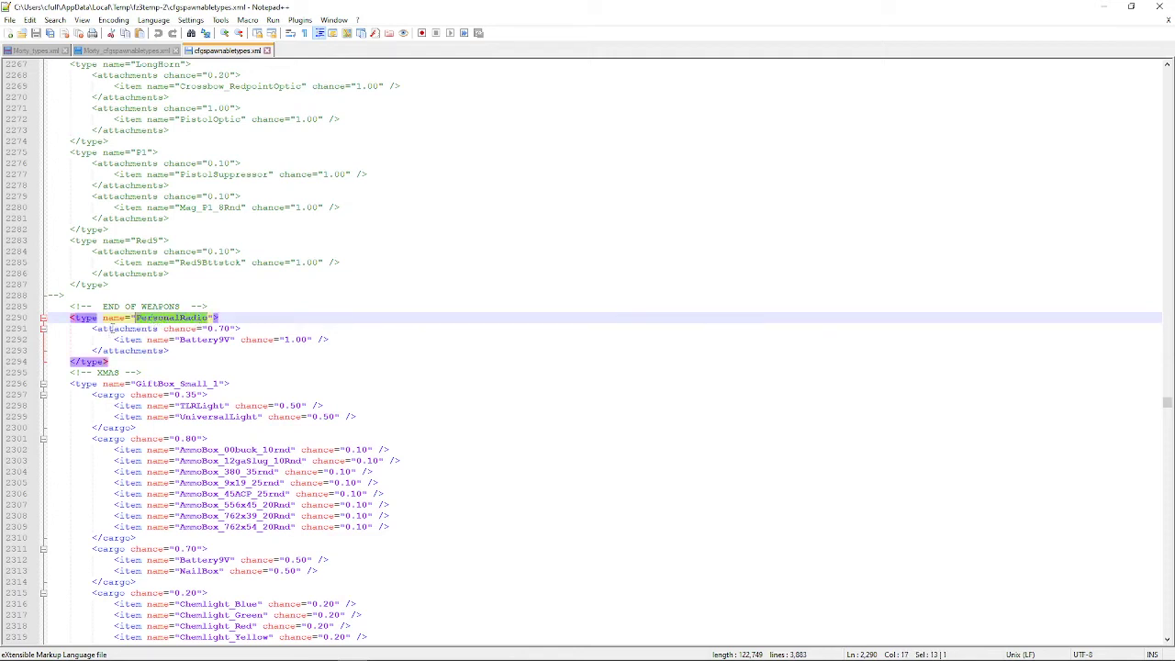
left_click(191, 339)
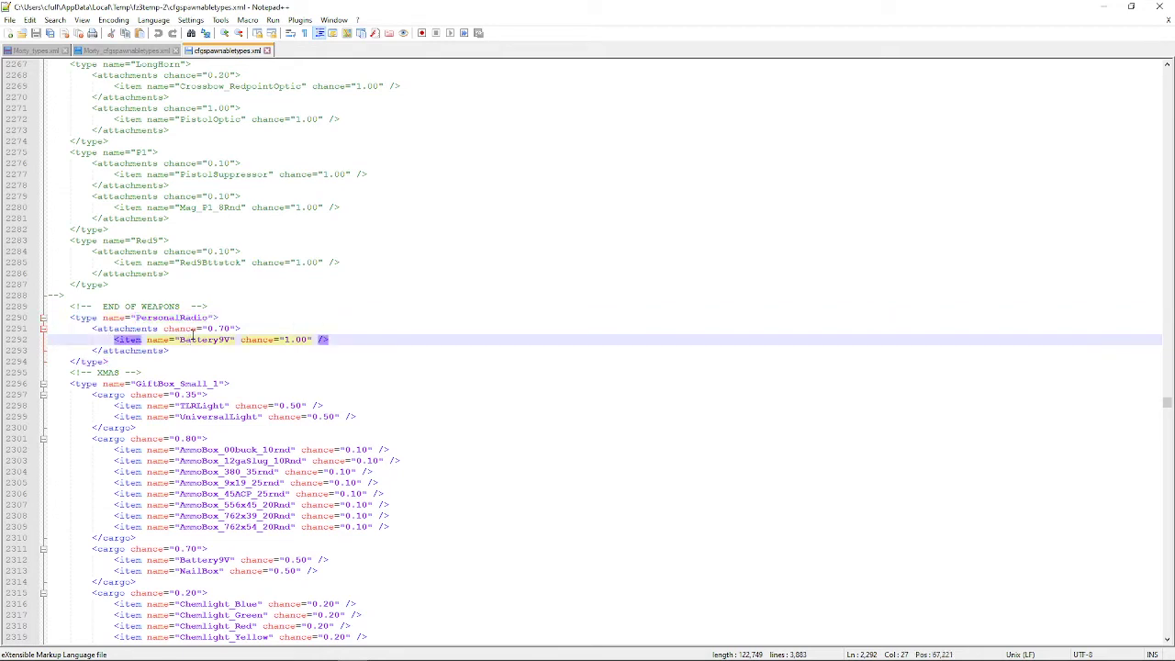
left_click(192, 328)
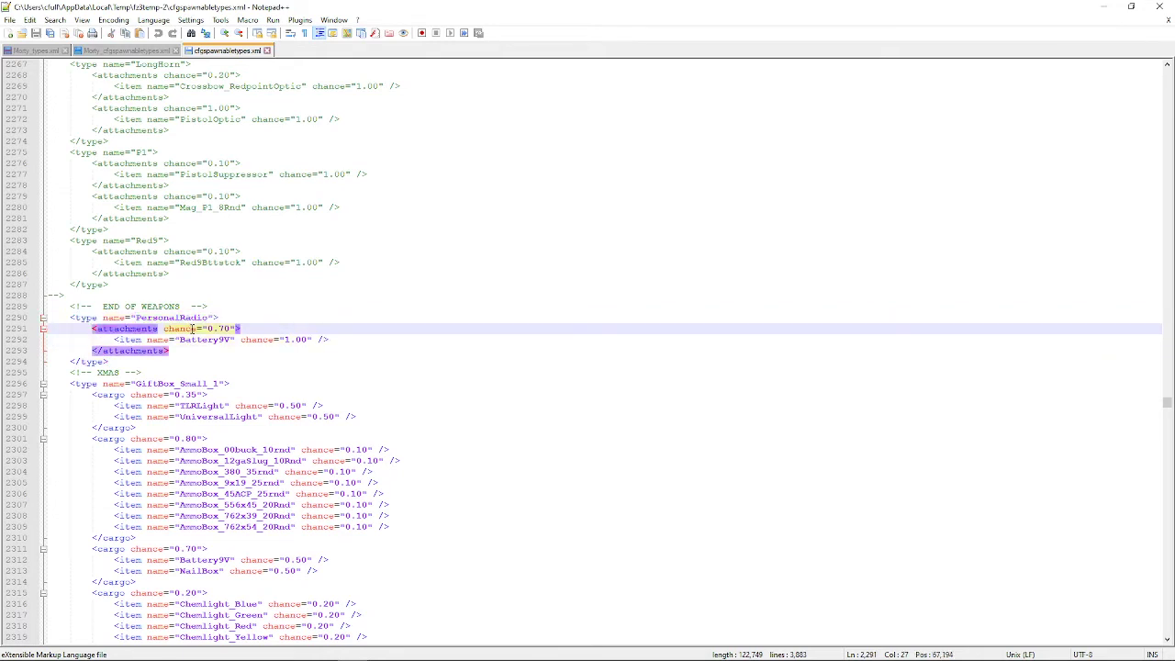